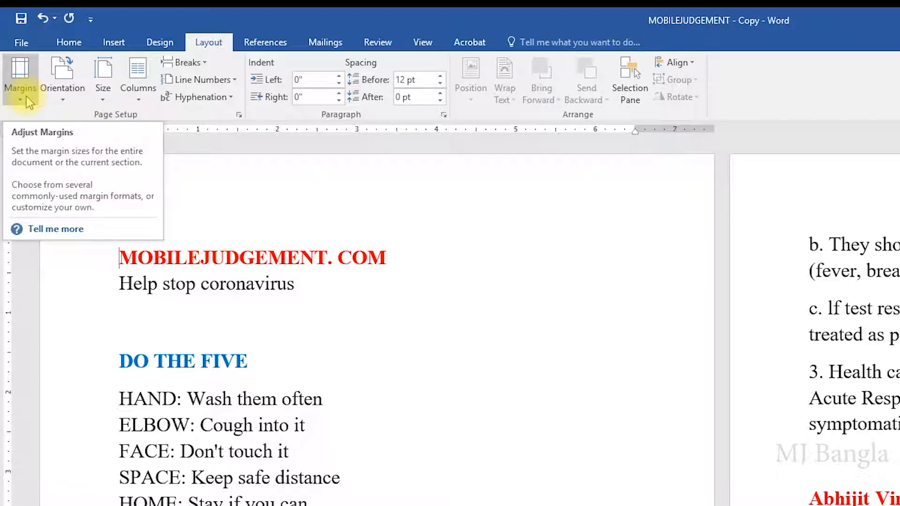
pyautogui.click(40, 256)
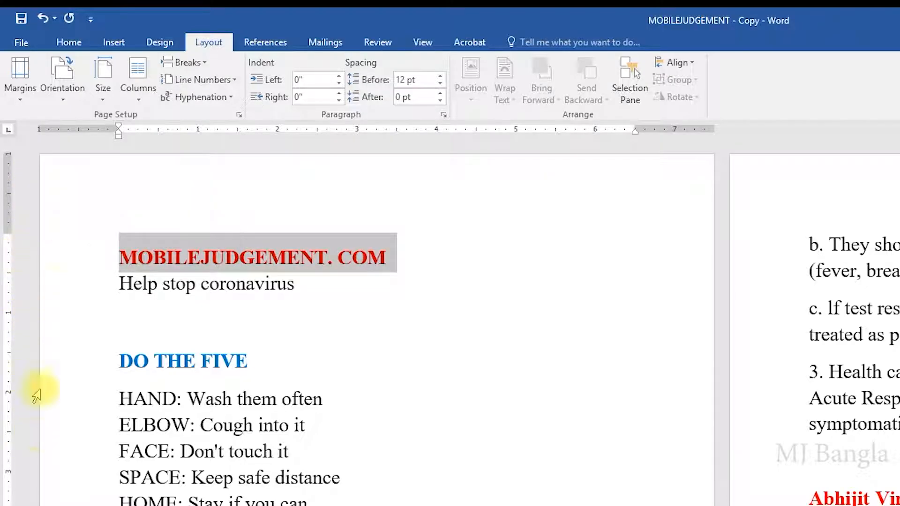
pyautogui.click(58, 281)
pyautogui.click(48, 201)
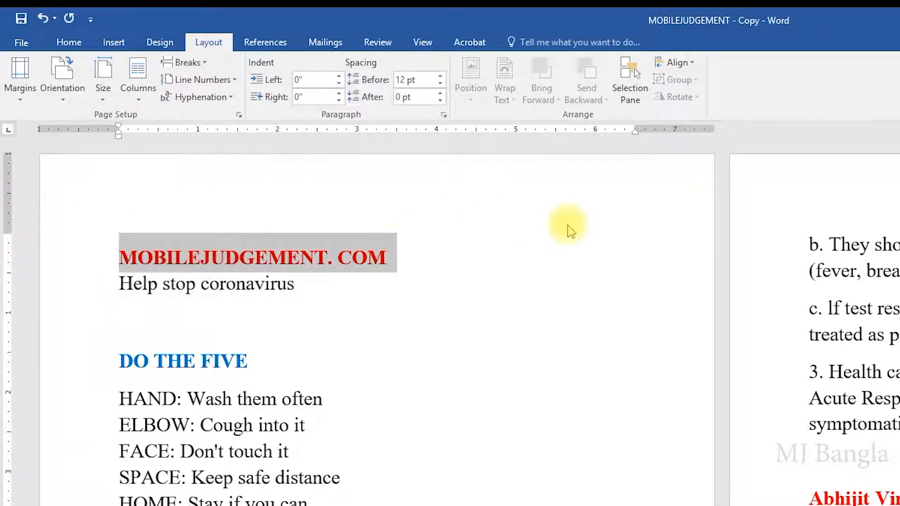
pyautogui.click(657, 241)
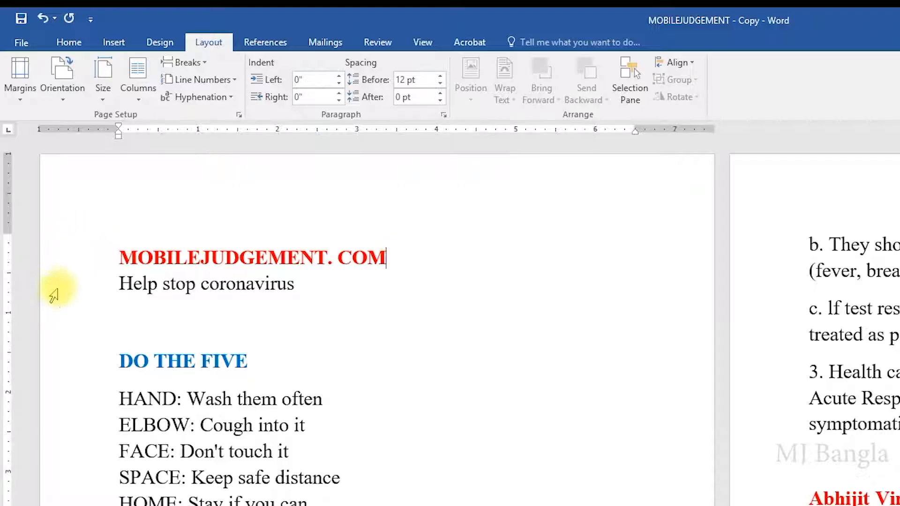
# - Apply the Narrow margin preset to the document, and replace it with the Moderate preset
pyautogui.click(23, 95)
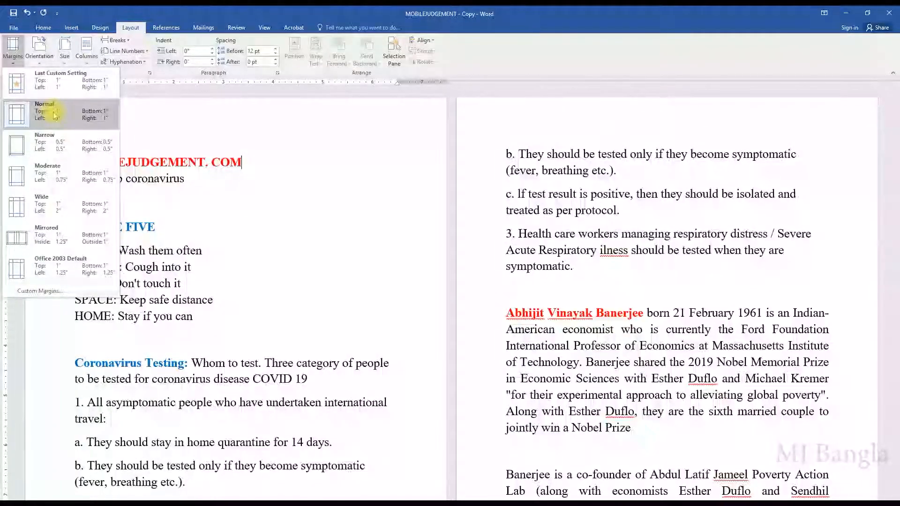
pyautogui.click(47, 136)
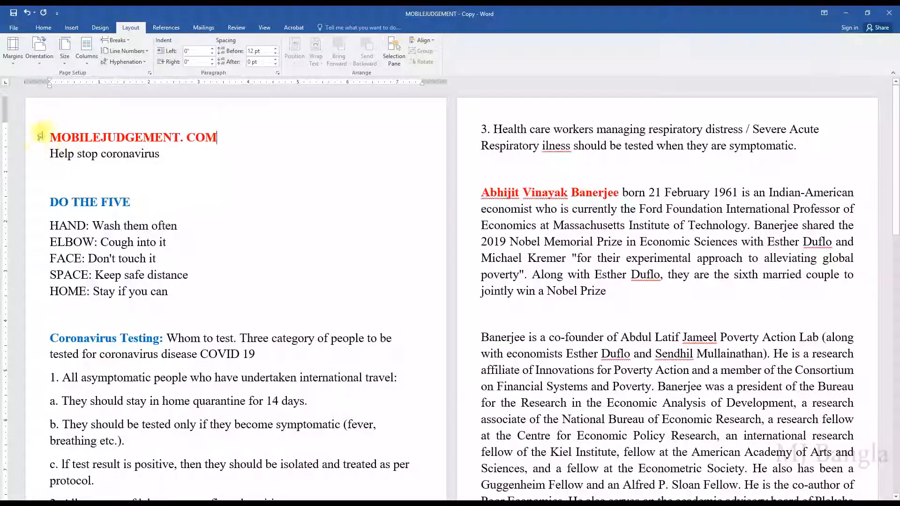
pyautogui.click(13, 49)
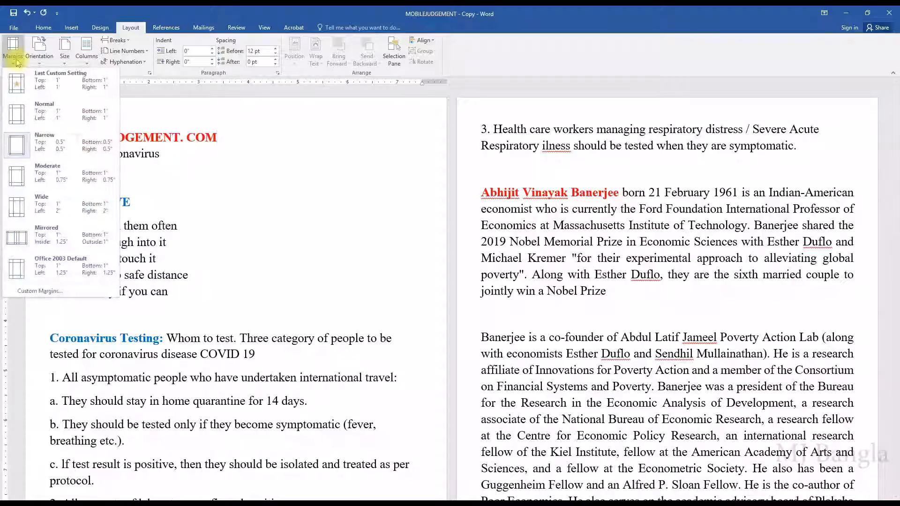
pyautogui.click(50, 180)
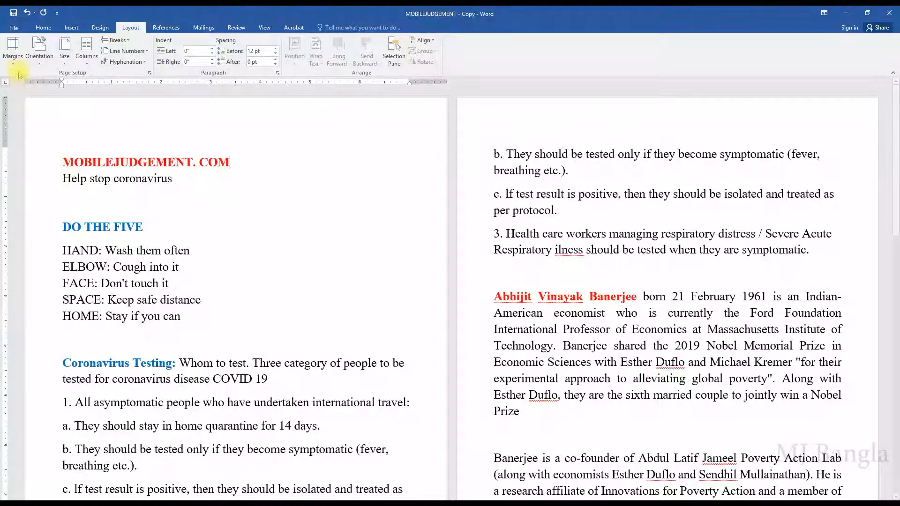
# - Change the document margins to the Wide preset, and switch them to Mirrored
pyautogui.click(12, 49)
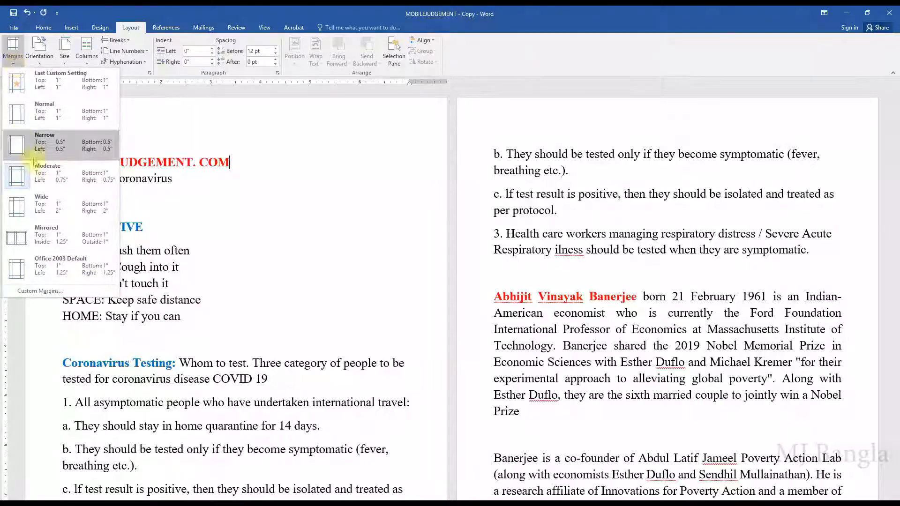
pyautogui.click(40, 202)
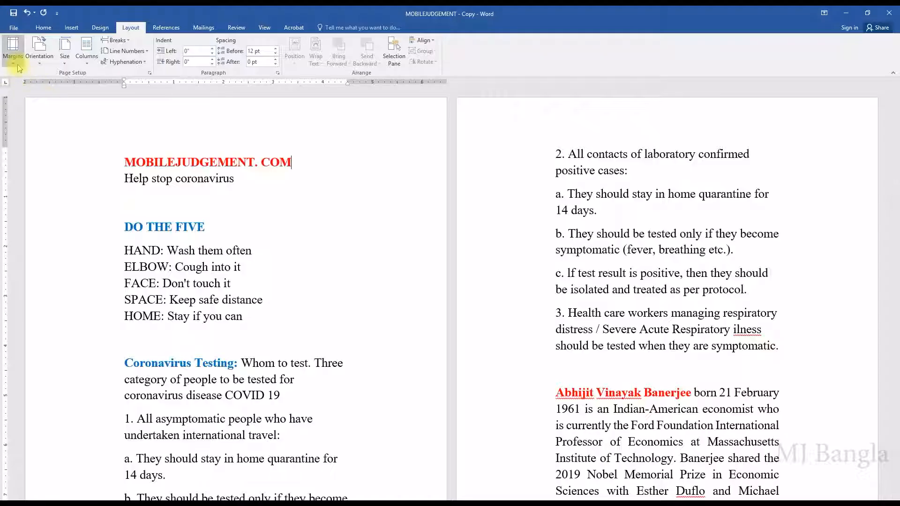
pyautogui.click(14, 52)
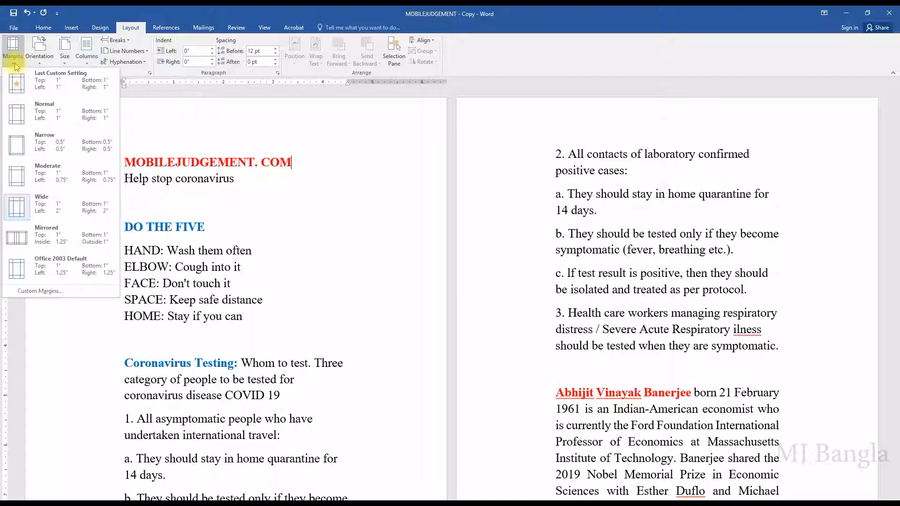
pyautogui.click(59, 237)
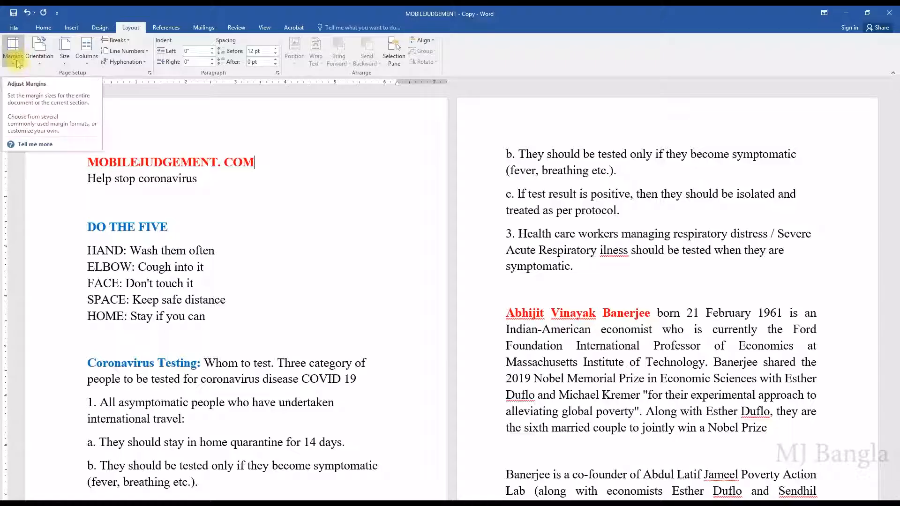
# - Apply the Office 2003 Default margin preset and confirm its custom margin settings for the whole document
pyautogui.click(20, 65)
pyautogui.click(56, 264)
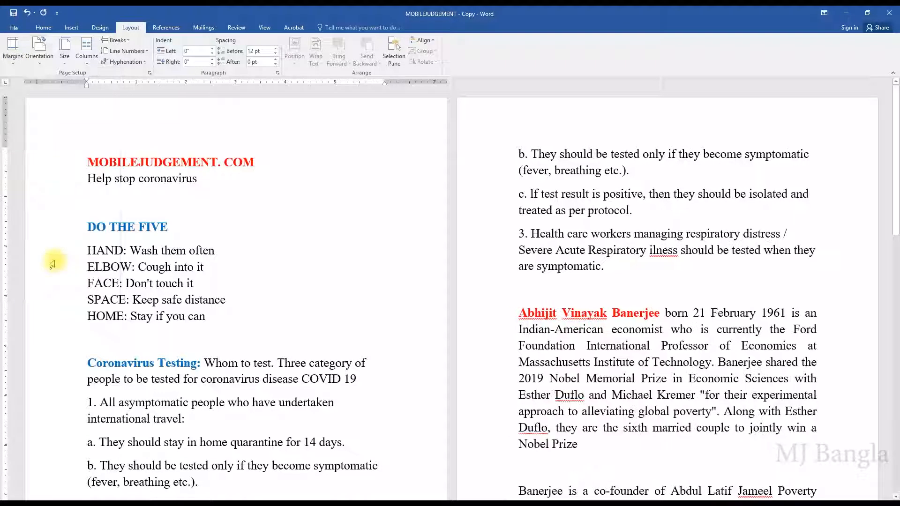
pyautogui.click(17, 64)
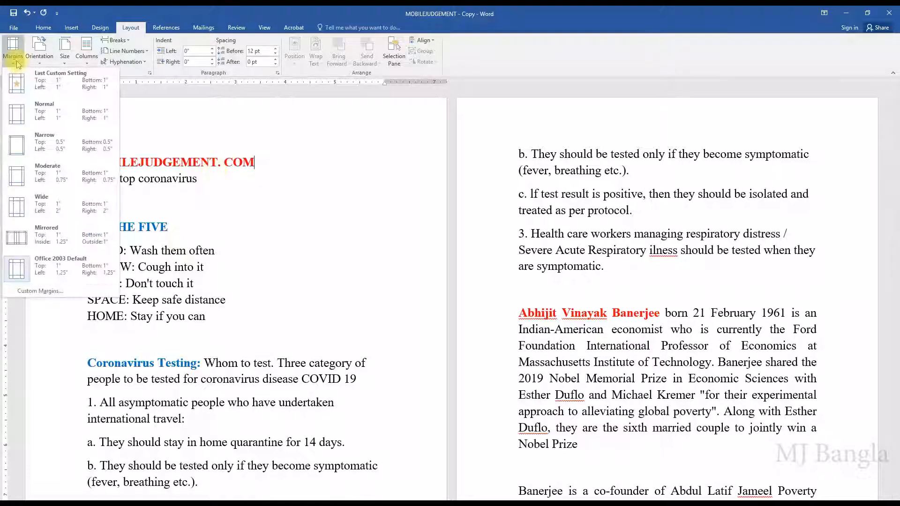
pyautogui.click(43, 291)
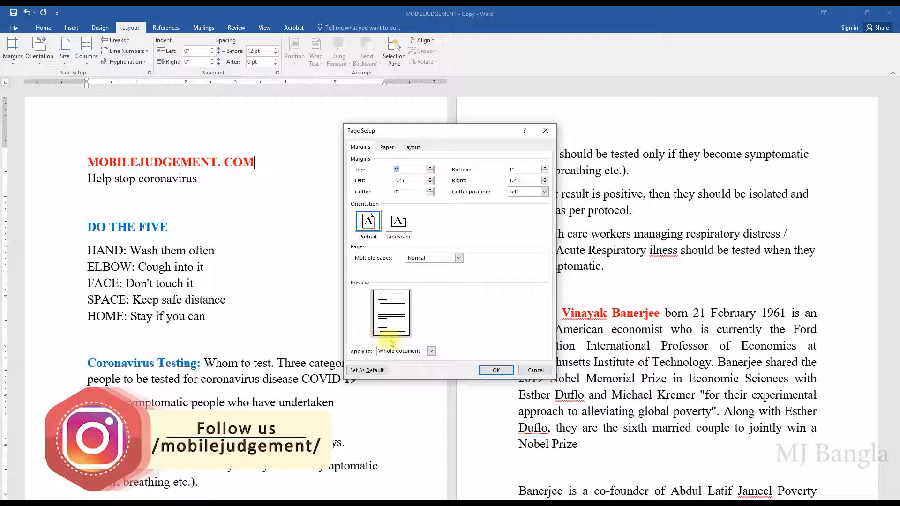
pyautogui.click(432, 352)
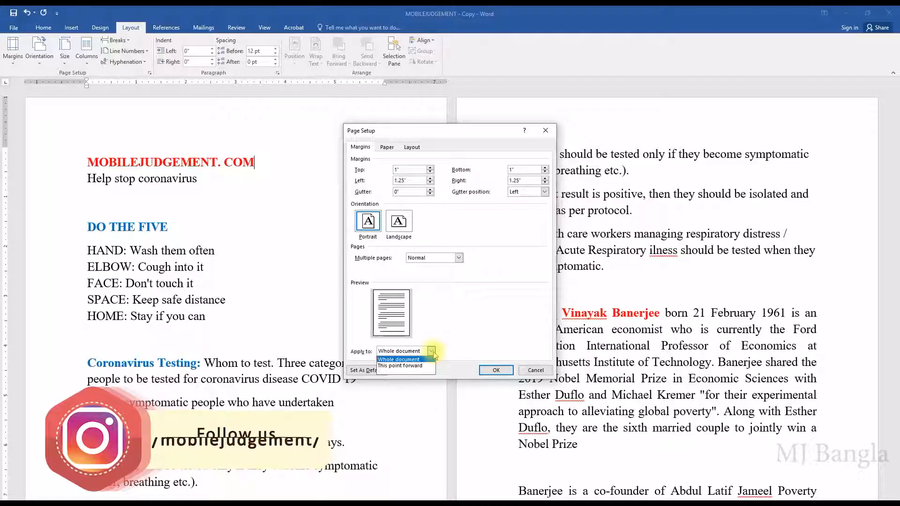
pyautogui.click(434, 355)
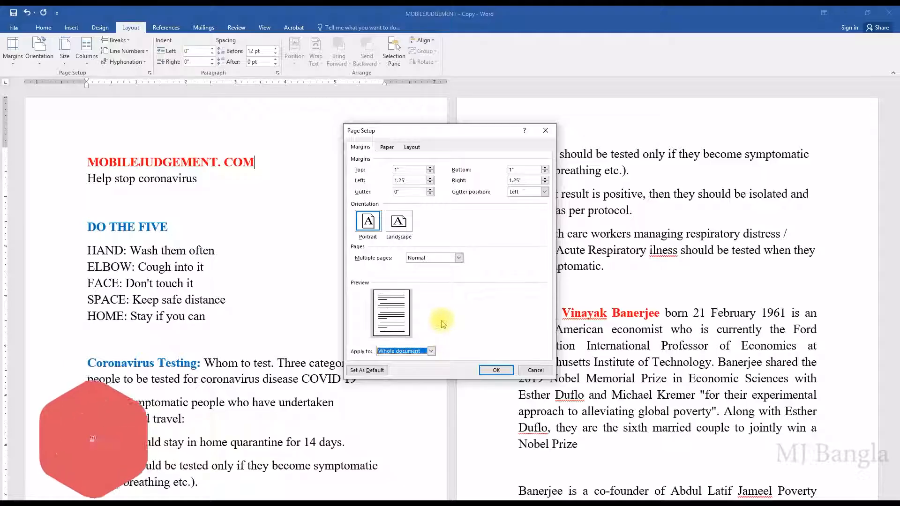
pyautogui.click(499, 374)
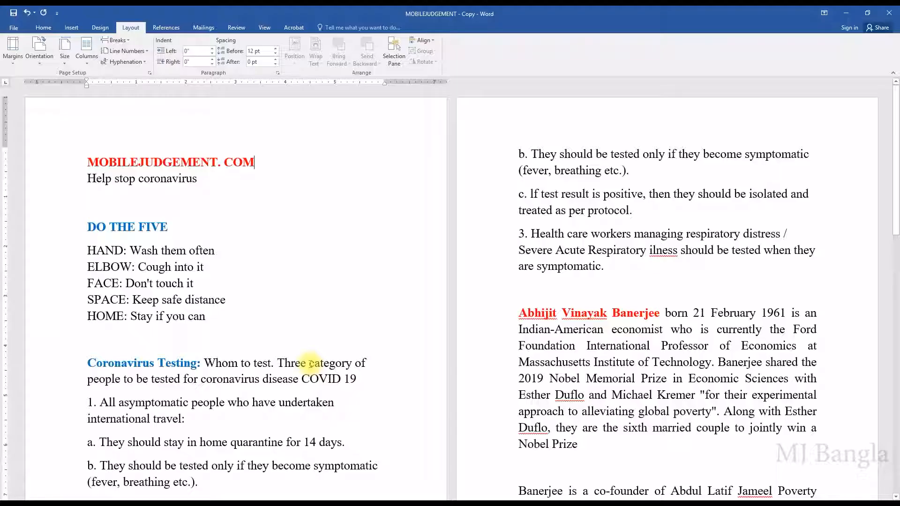
# - Set the document margins back to the Normal preset
pyautogui.click(28, 53)
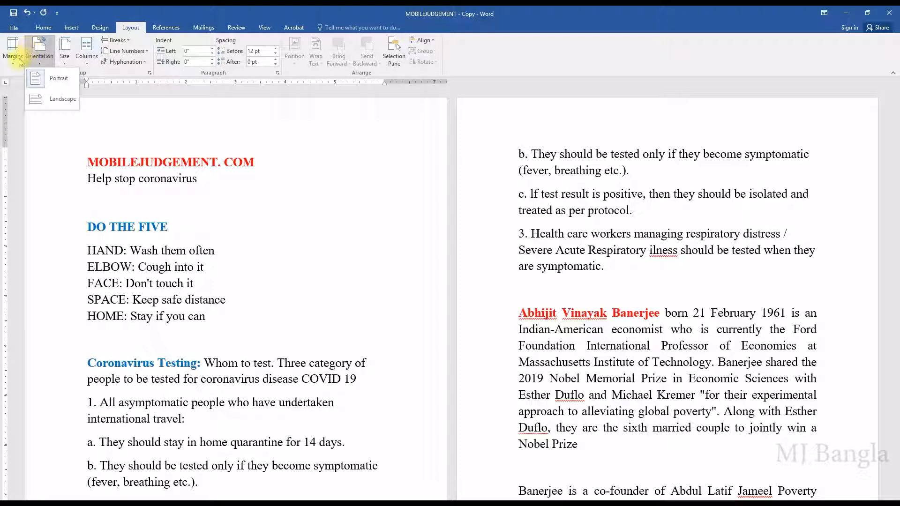
pyautogui.click(13, 54)
pyautogui.click(37, 114)
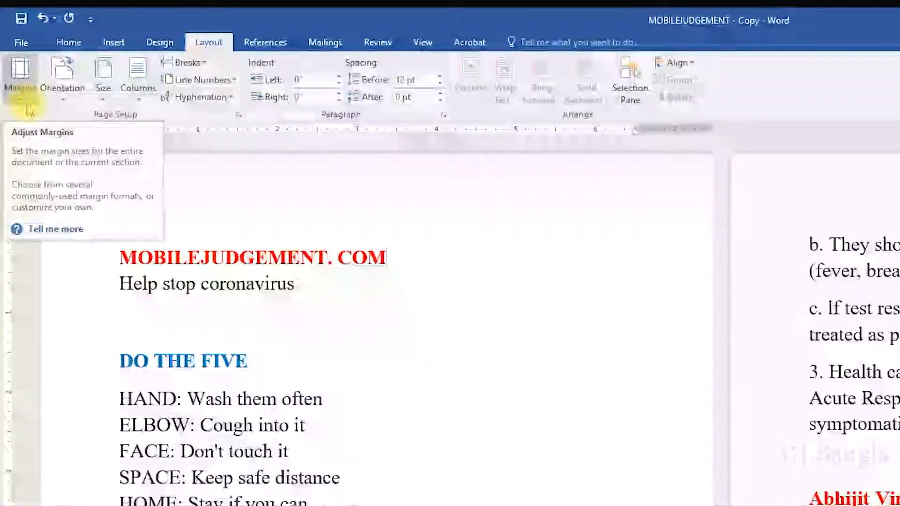
# - Change the page orientation of the whole document to landscape
pyautogui.click(58, 98)
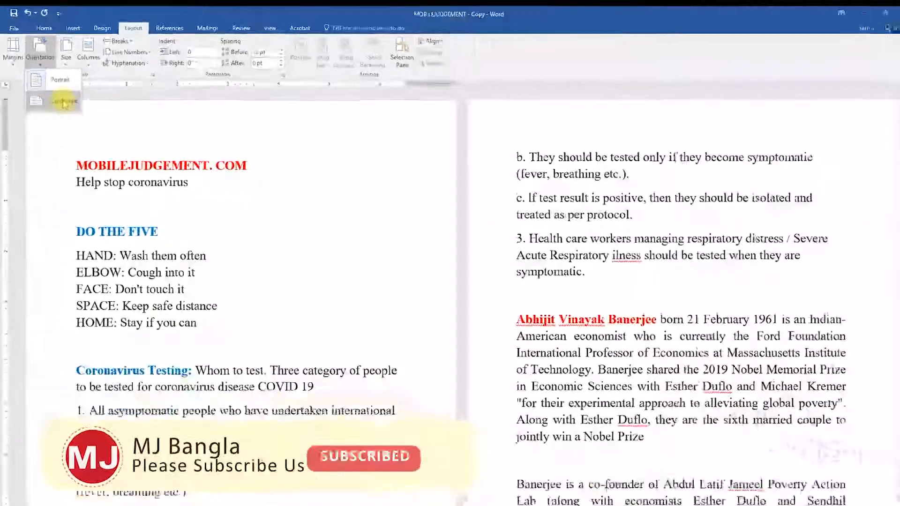
pyautogui.click(62, 100)
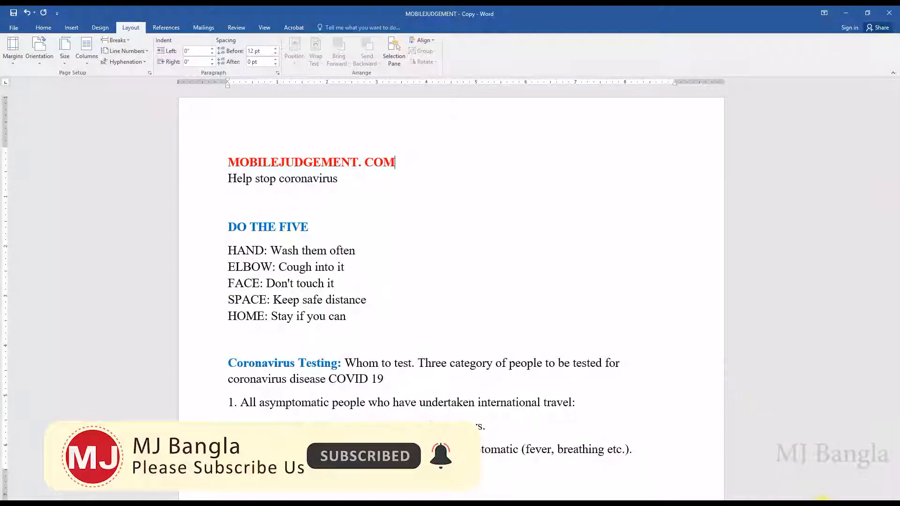
pyautogui.click(821, 504)
pyautogui.click(822, 505)
pyautogui.click(821, 504)
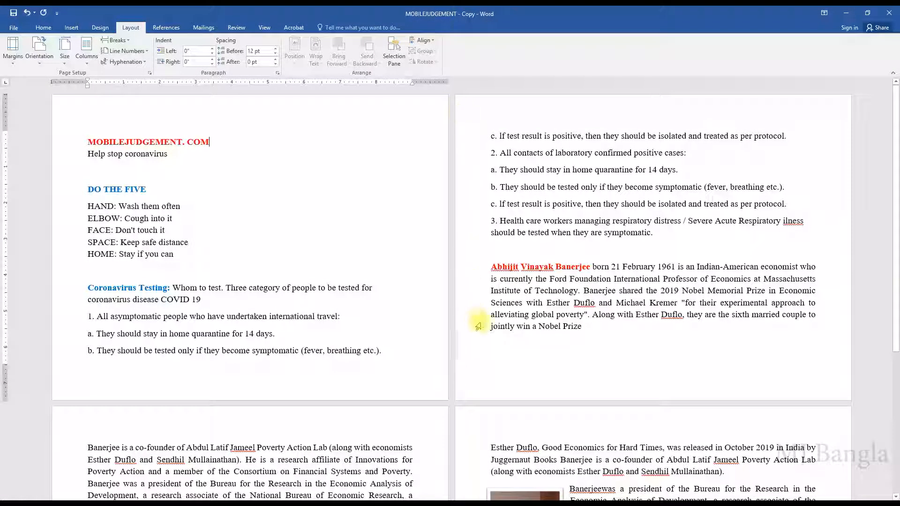
# - Return the document to portrait orientation, undoing and reapplying the change once
pyautogui.click(40, 47)
pyautogui.click(60, 84)
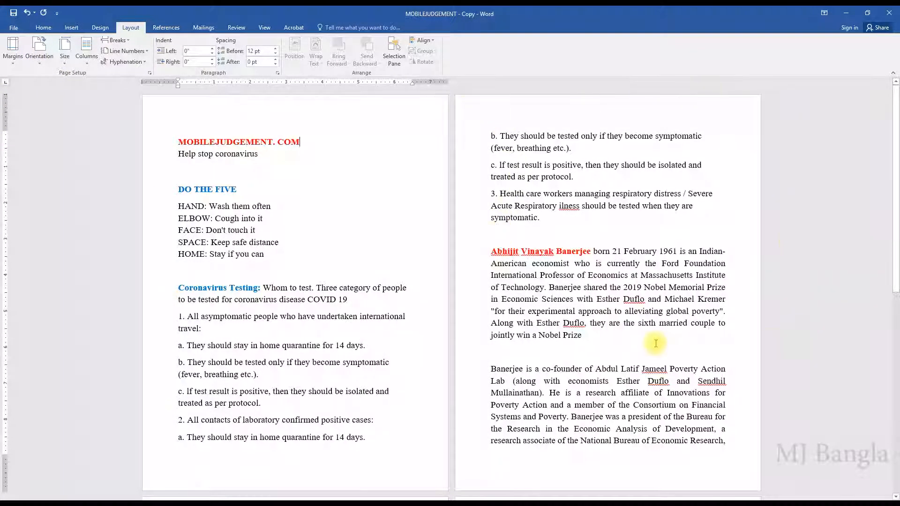
pyautogui.hotkey('ctrl', 'z')
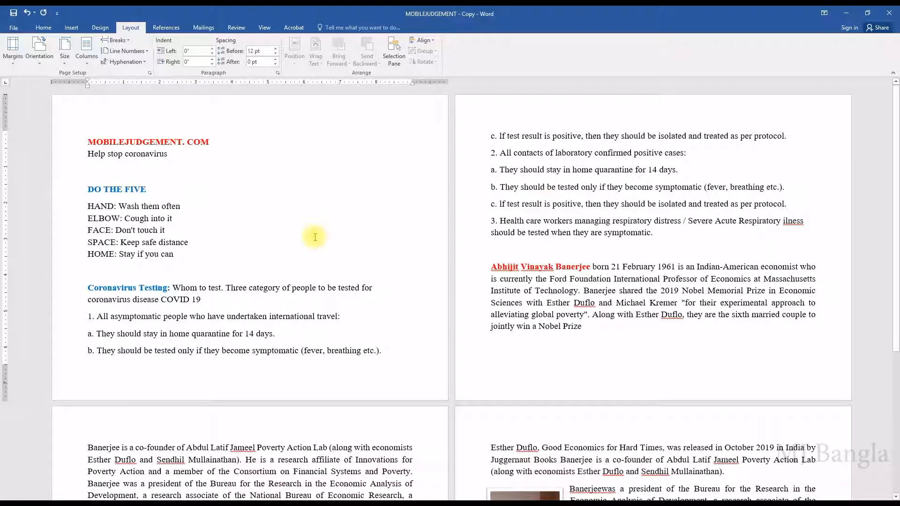
pyautogui.click(47, 65)
pyautogui.click(52, 85)
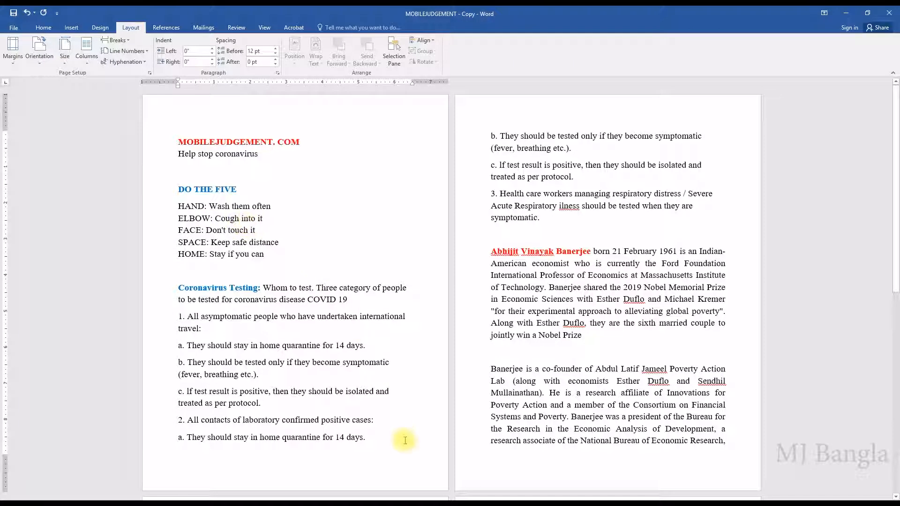
# - Select all text on the first page and set landscape orientation for the selected text only
pyautogui.moveTo(375, 444); pyautogui.dragTo(179, 126)
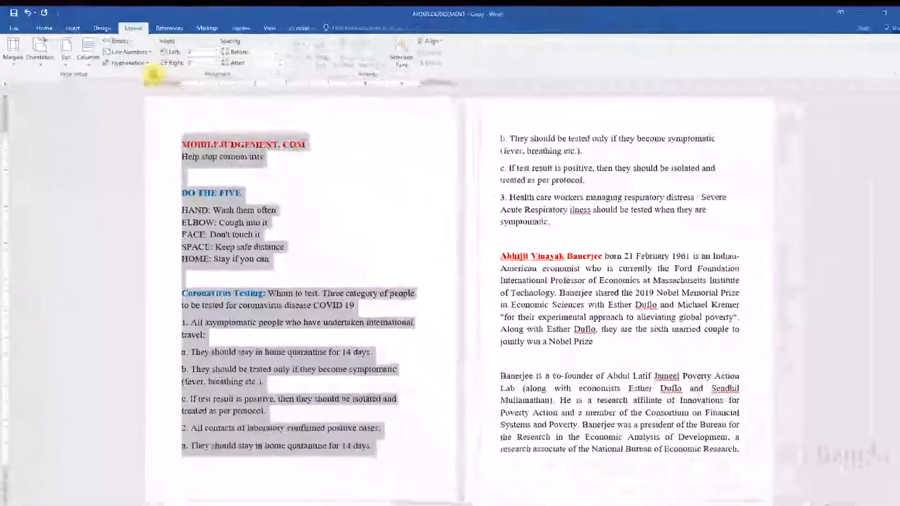
pyautogui.click(240, 114)
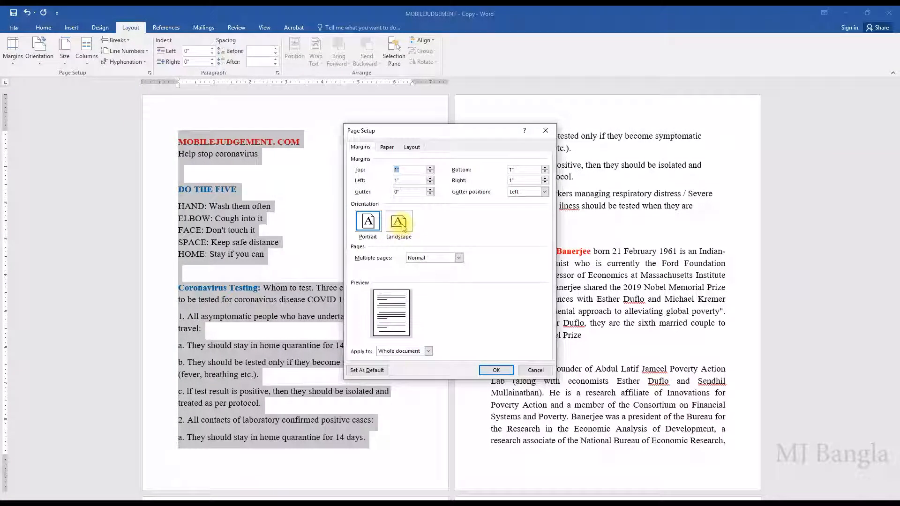
pyautogui.click(399, 224)
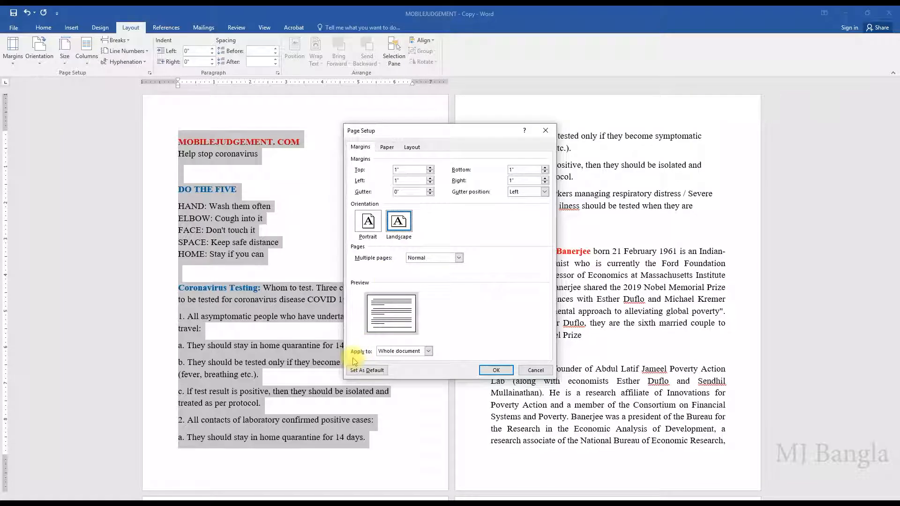
pyautogui.click(429, 351)
pyautogui.click(401, 368)
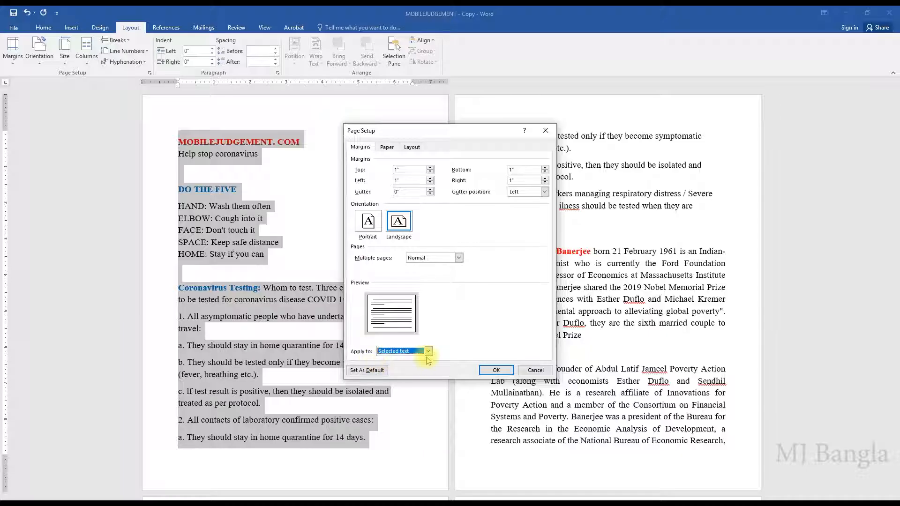
pyautogui.click(496, 371)
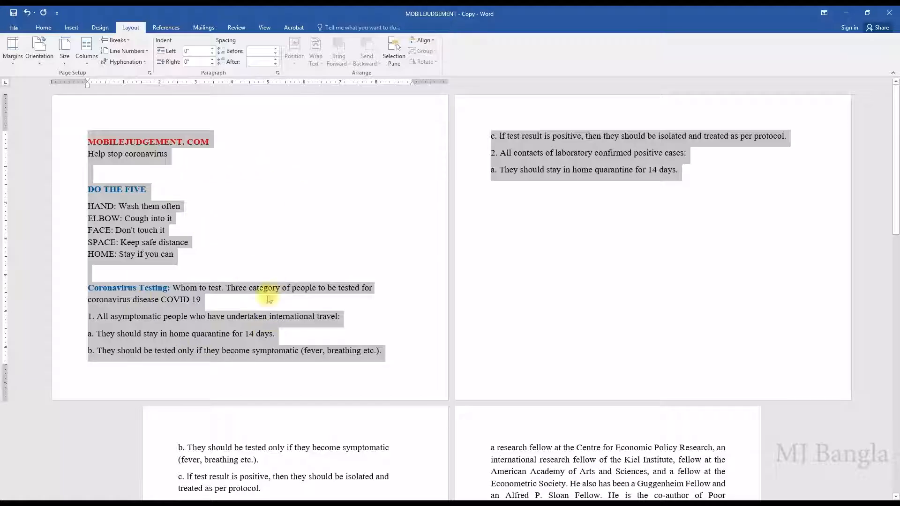
# - Review the mixed page orientations, undo the landscape change on the selected text, and clear the selection
pyautogui.scroll(-6, 268, 299)
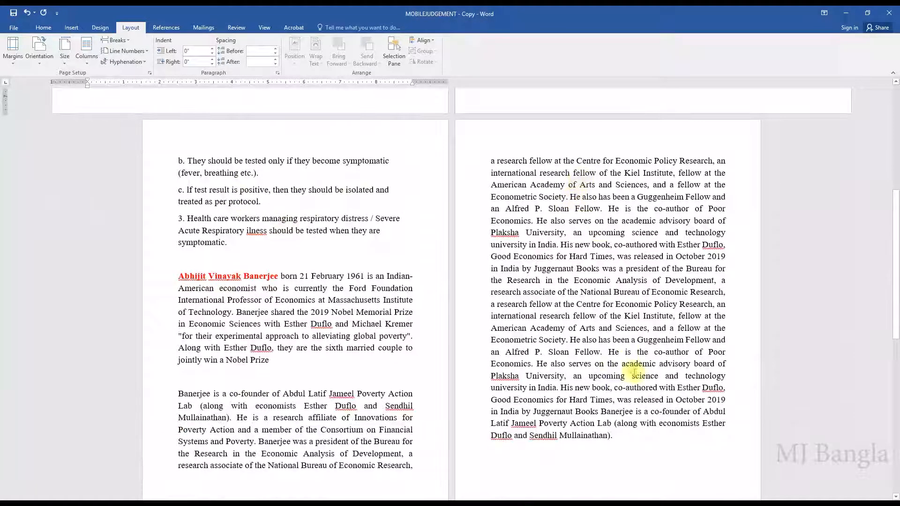
pyautogui.scroll(-5, 634, 373)
pyautogui.scroll(9, 454, 346)
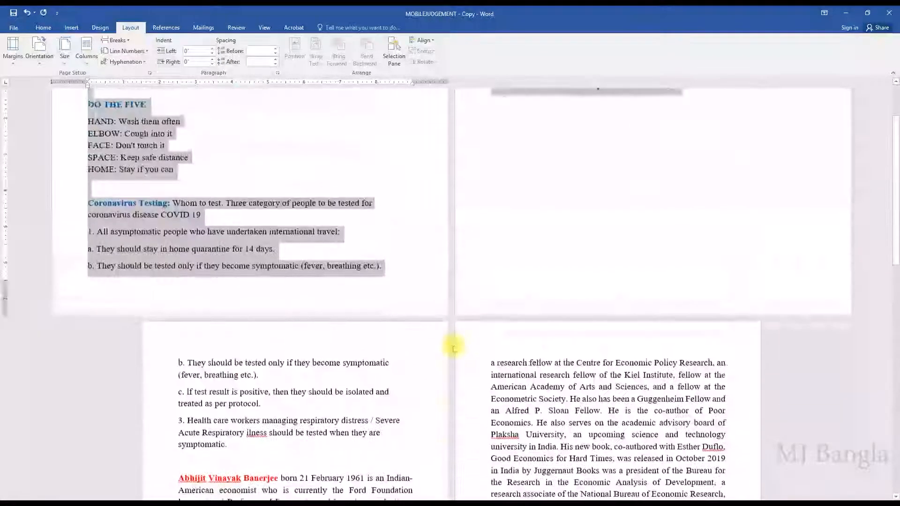
pyautogui.scroll(2, 453, 346)
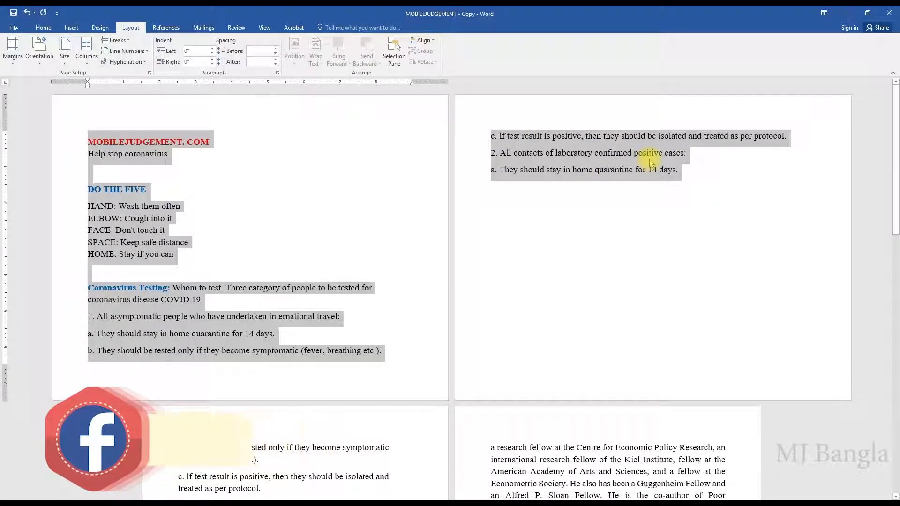
pyautogui.scroll(-2, 572, 291)
pyautogui.scroll(2, 572, 291)
pyautogui.click(27, 12)
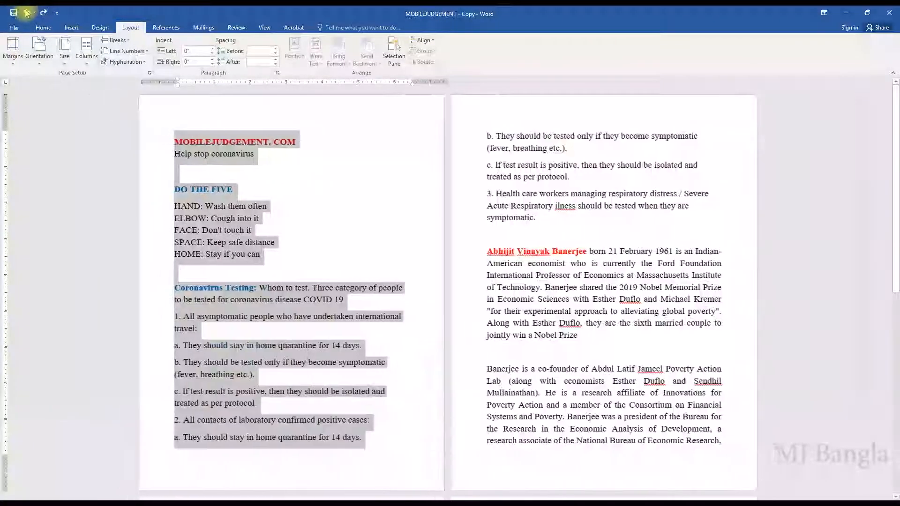
pyautogui.click(279, 218)
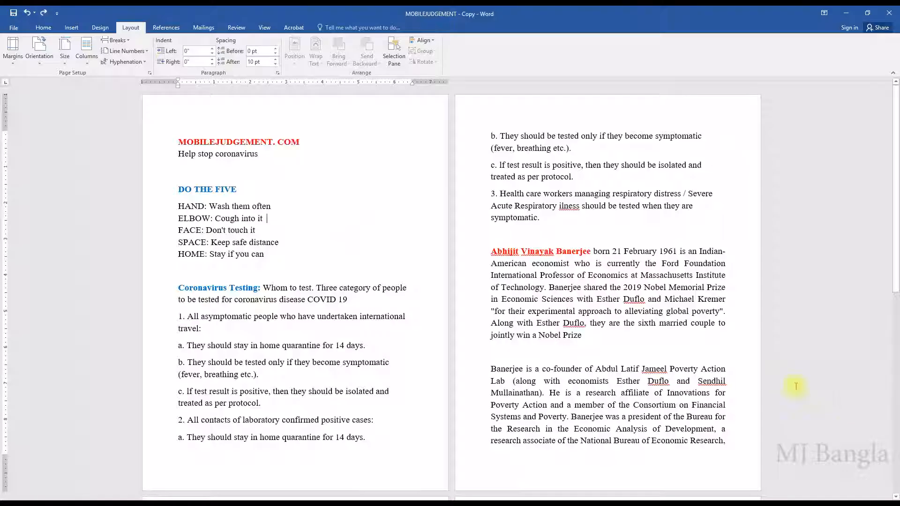
# - Try the Legal paper size and the A3 paper size on the document
pyautogui.click(879, 504)
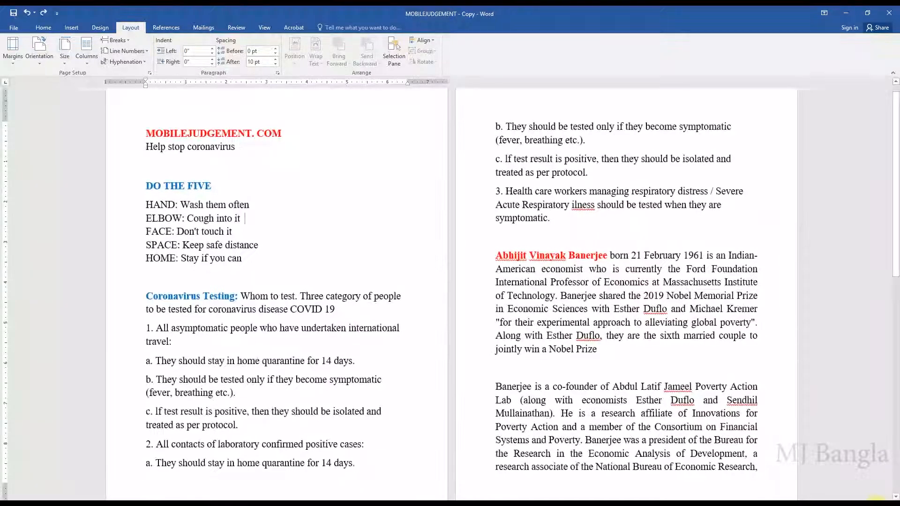
pyautogui.click(876, 504)
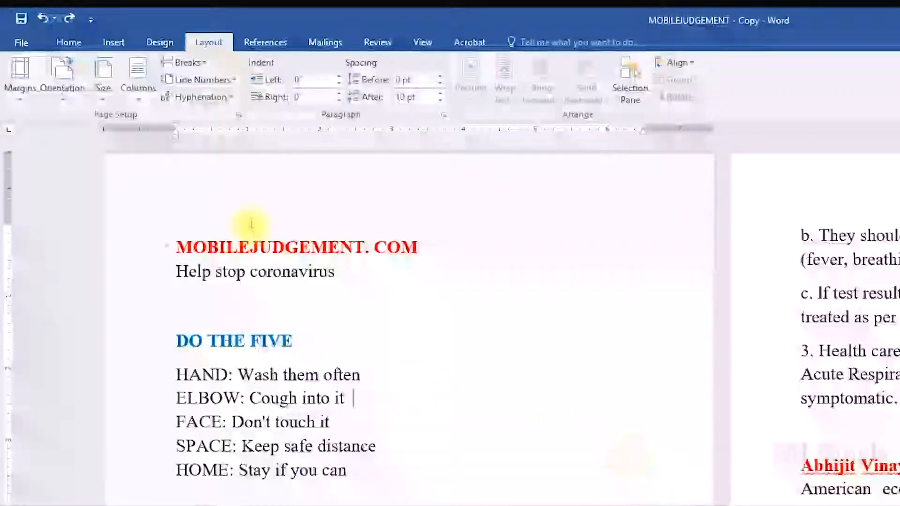
pyautogui.click(104, 96)
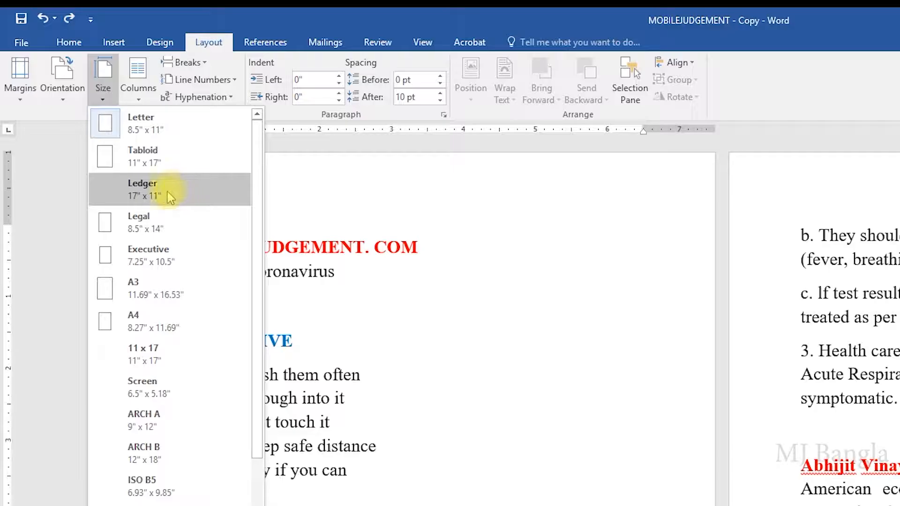
pyautogui.click(161, 229)
pyautogui.click(116, 99)
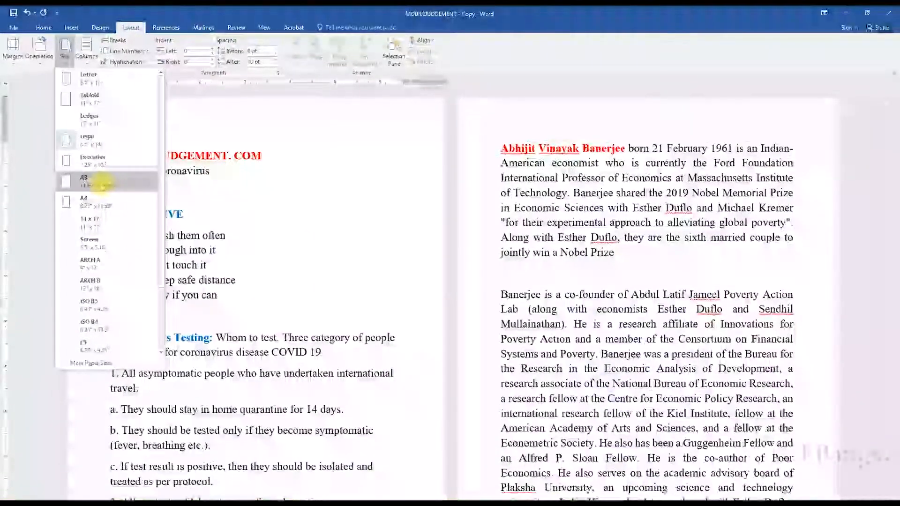
pyautogui.click(161, 291)
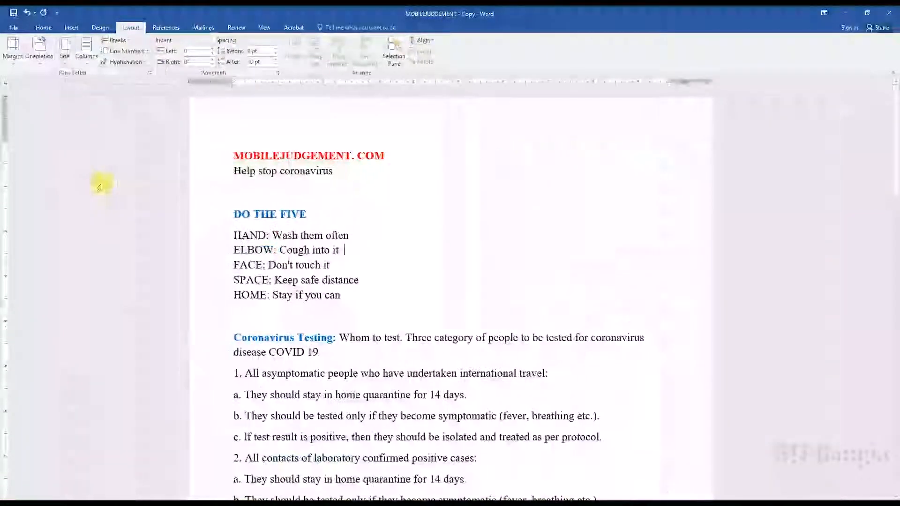
# - Set the document's paper size to A4
pyautogui.click(65, 66)
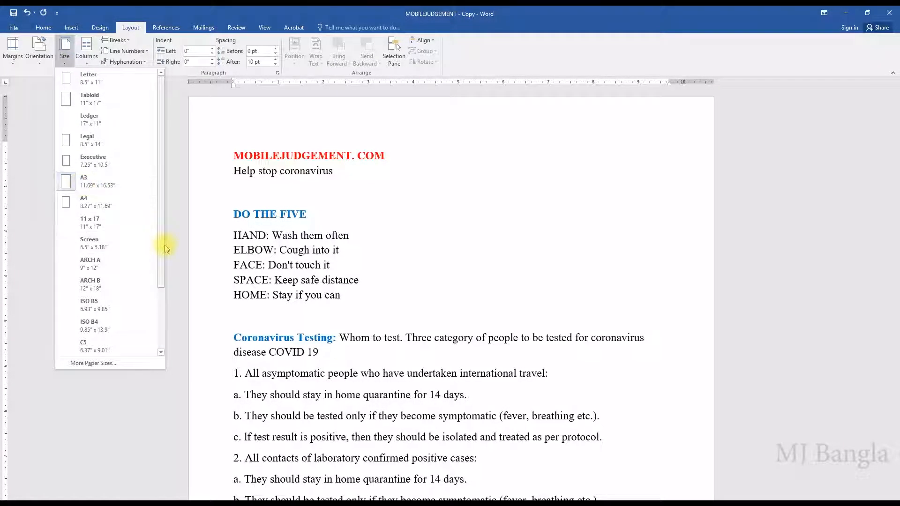
pyautogui.click(81, 217)
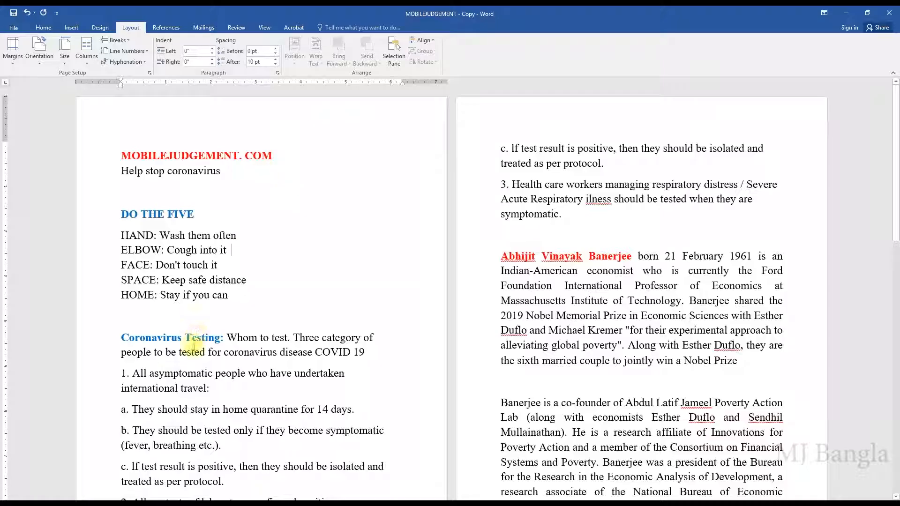
# - Look through the preset paper sizes and the custom paper settings, including the scope choices for applying them, and cancel without changes
pyautogui.click(69, 64)
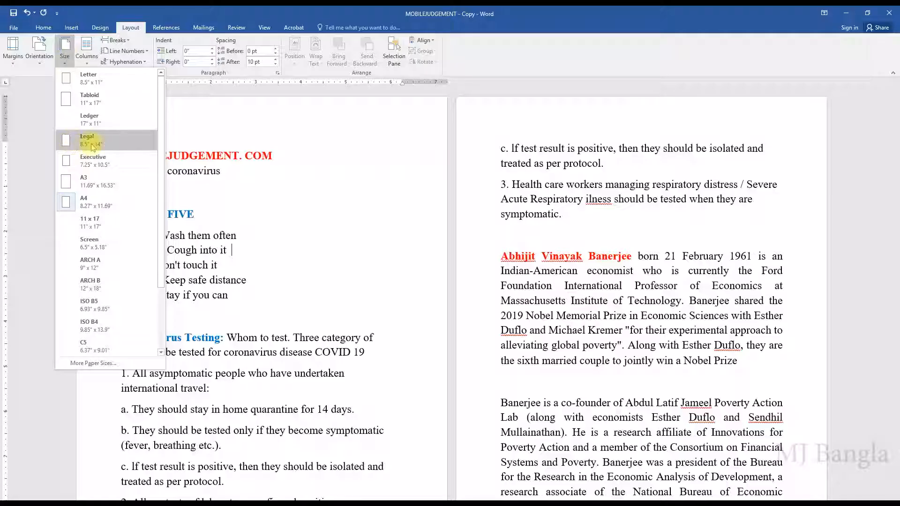
pyautogui.scroll(-2, 131, 310)
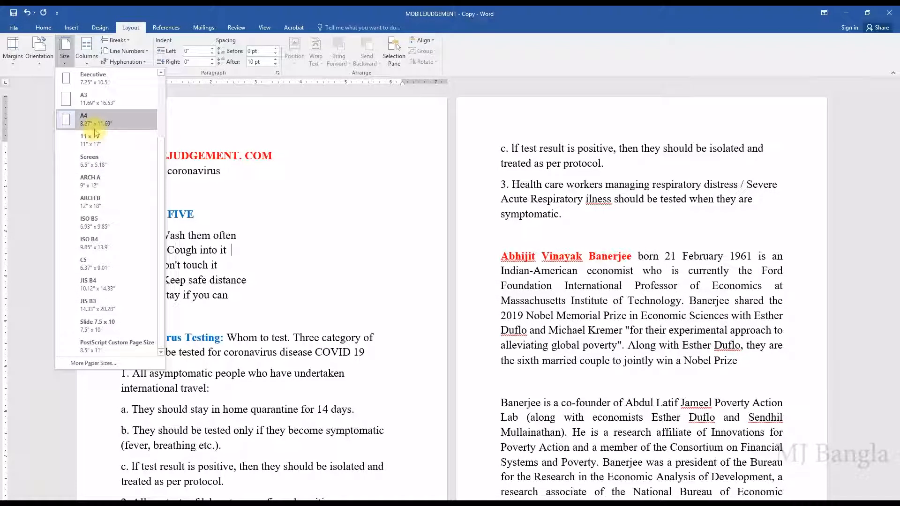
pyautogui.scroll(2, 96, 131)
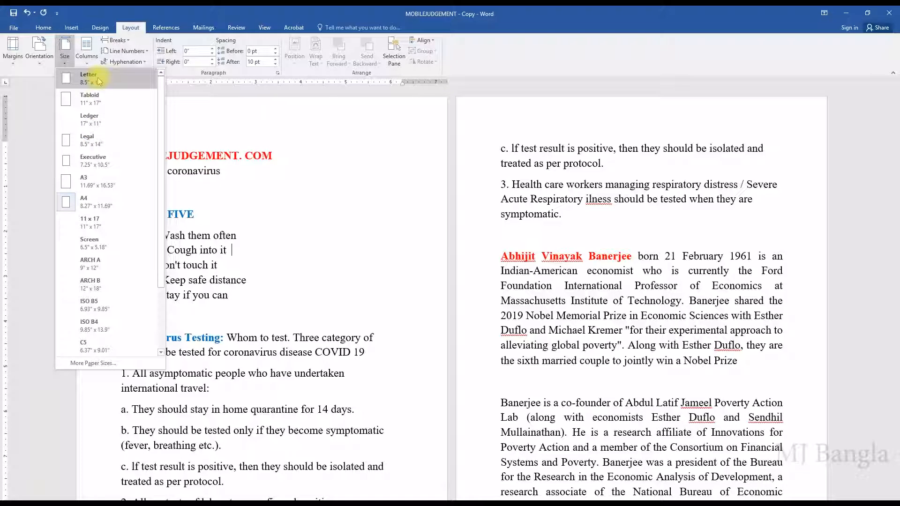
pyautogui.scroll(-2, 119, 265)
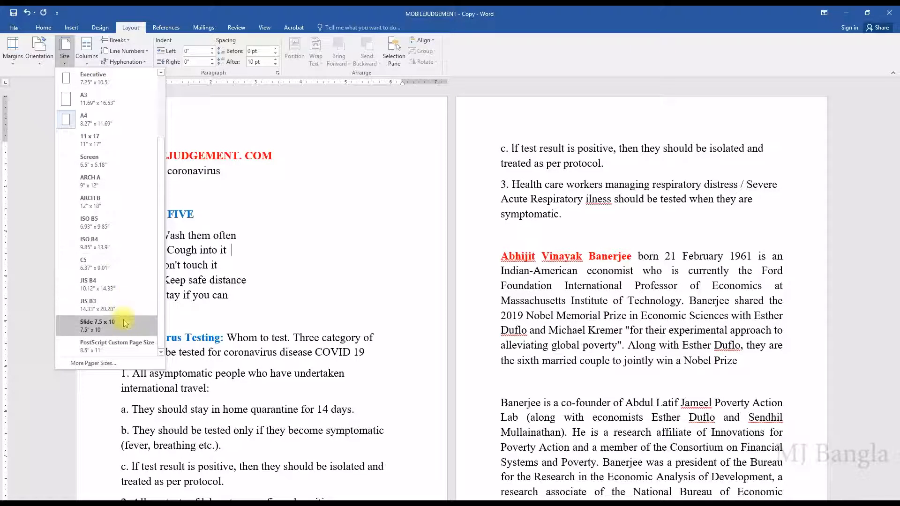
pyautogui.click(97, 364)
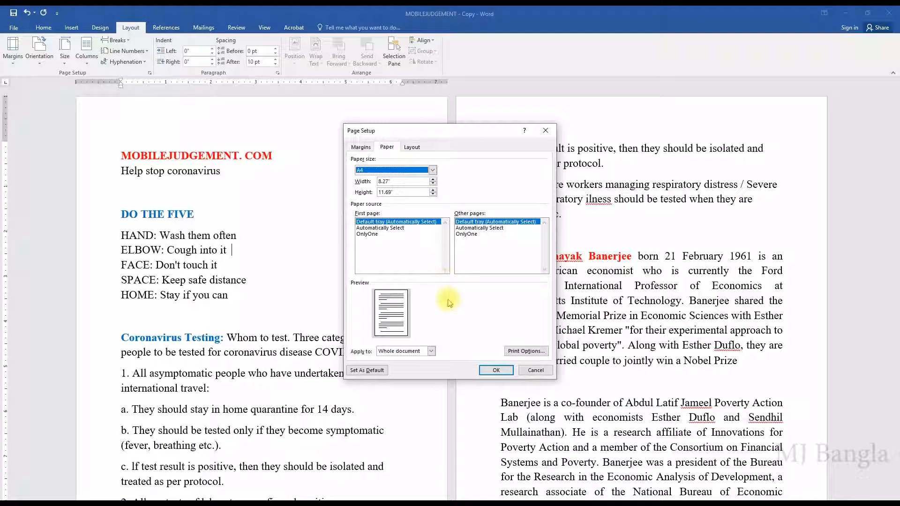
pyautogui.click(431, 351)
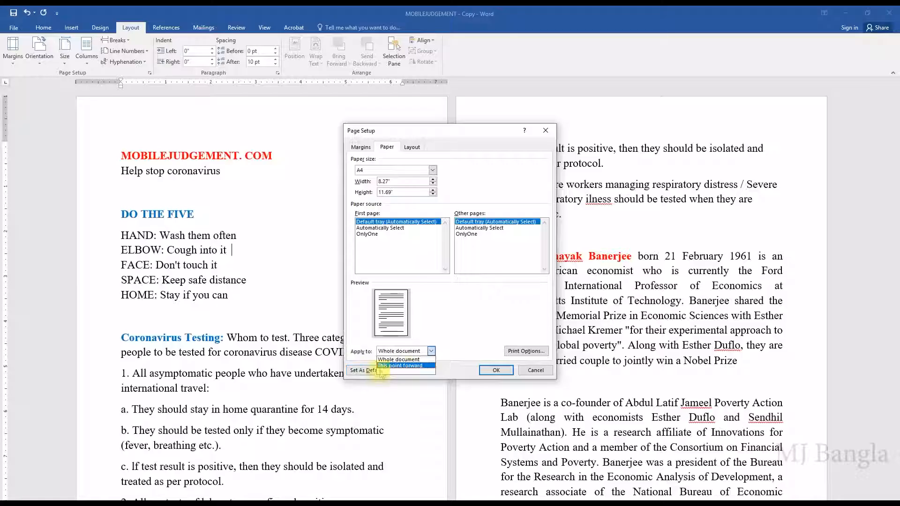
pyautogui.click(494, 325)
pyautogui.click(536, 372)
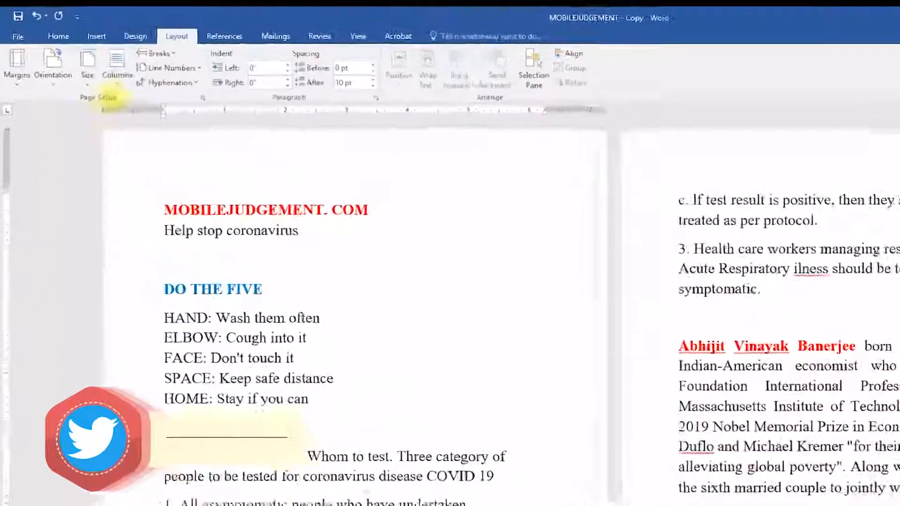
# - Try the two-column layout and the three-column layout on the document text
pyautogui.click(141, 93)
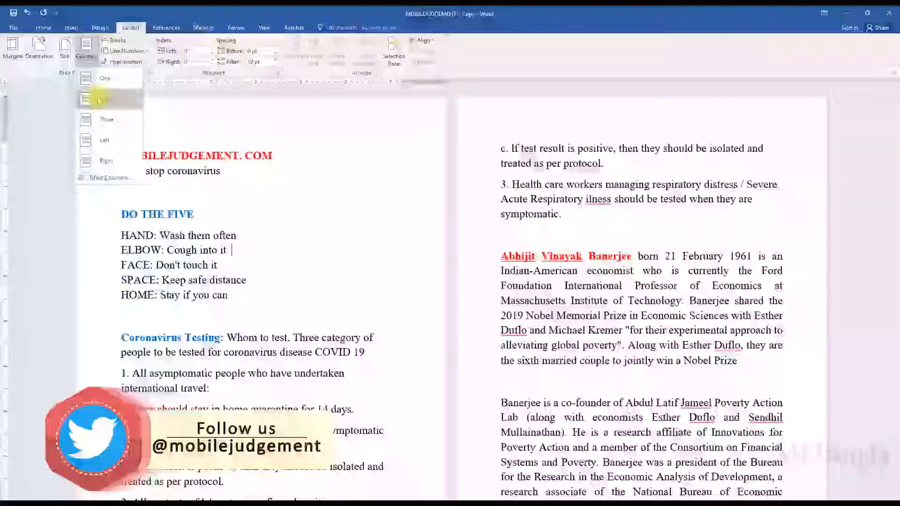
pyautogui.click(155, 157)
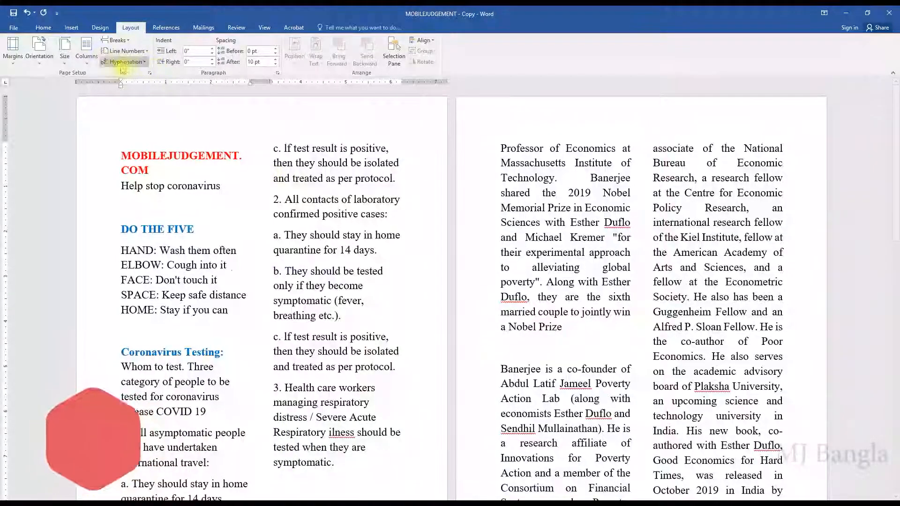
pyautogui.click(87, 52)
pyautogui.click(108, 120)
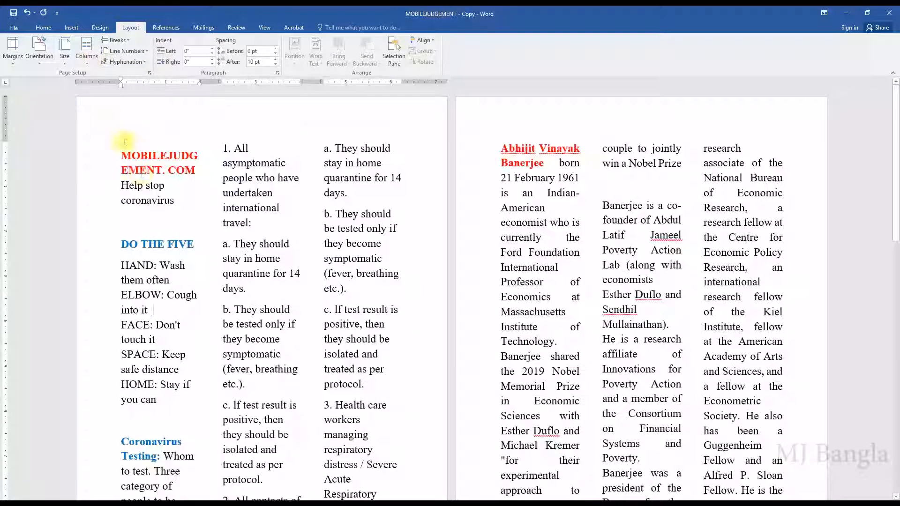
# - Try the uneven Left and Right column presets on the document text
pyautogui.click(86, 52)
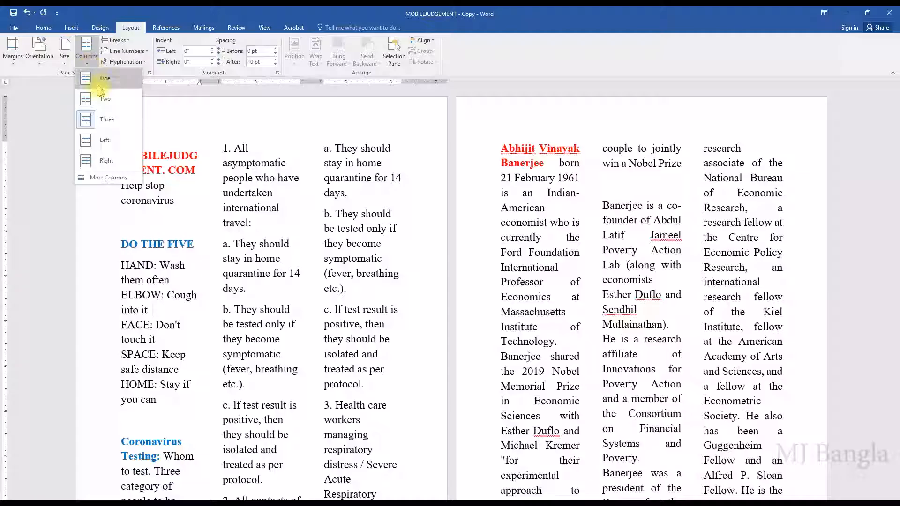
pyautogui.click(108, 146)
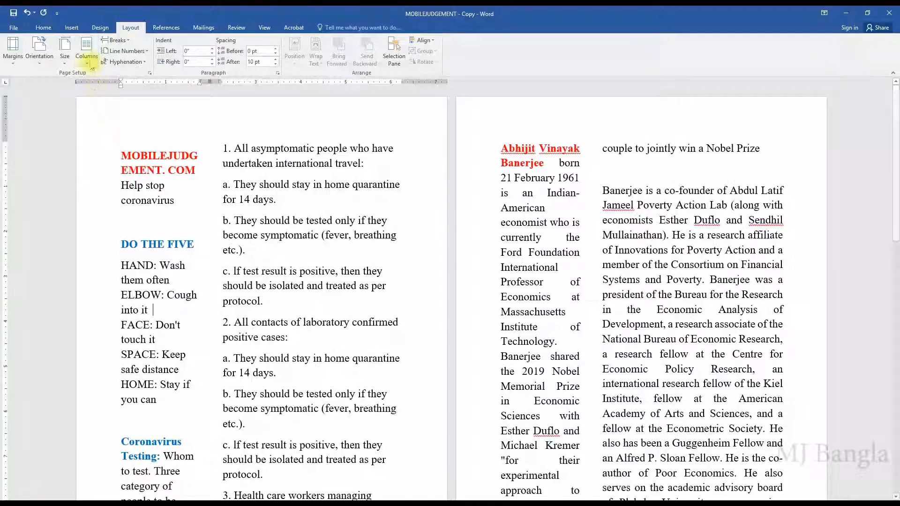
pyautogui.click(87, 52)
pyautogui.click(107, 159)
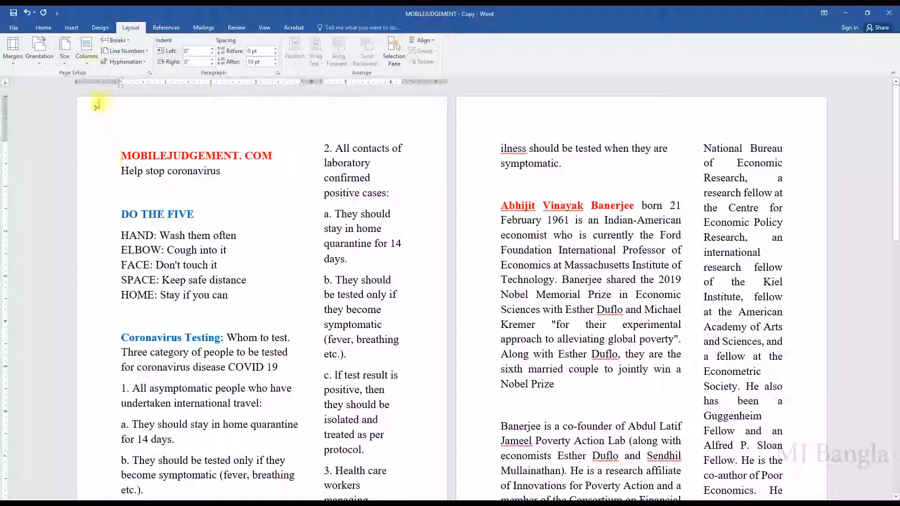
# - View the custom column settings, cancel them, and return the document text to one column
pyautogui.click(87, 53)
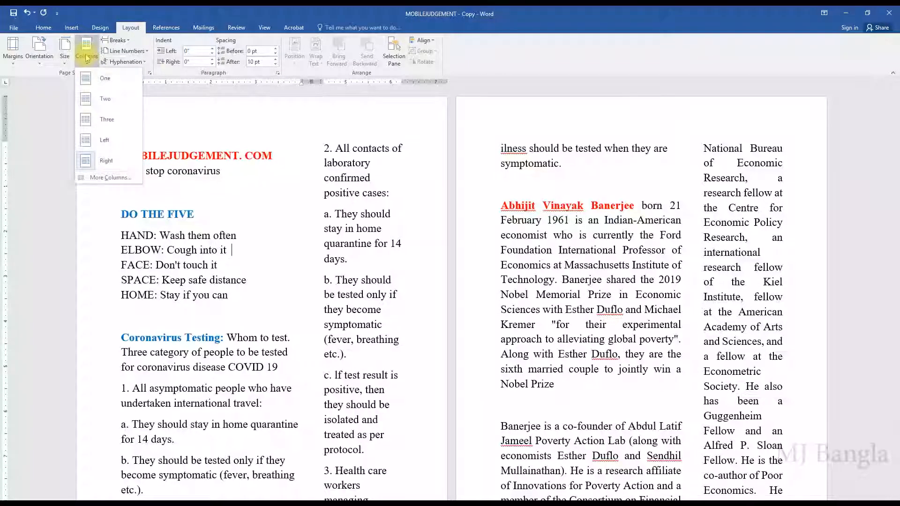
pyautogui.click(100, 178)
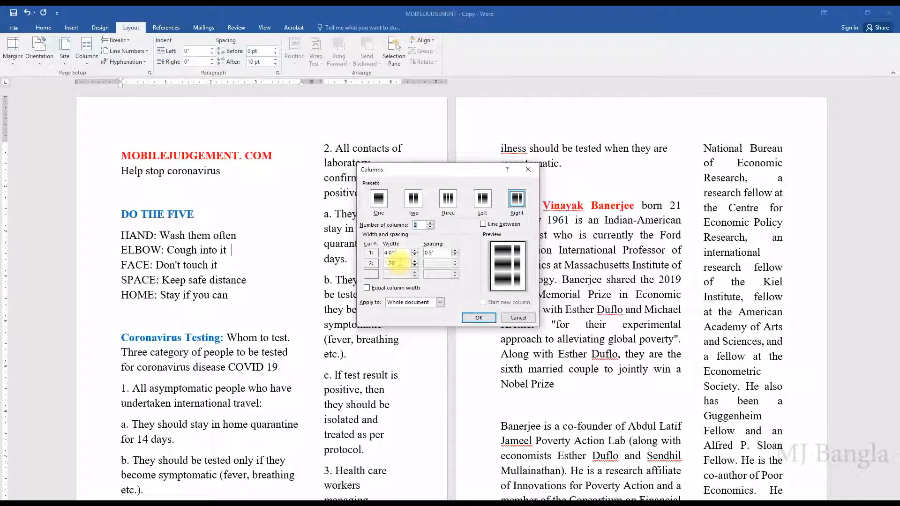
pyautogui.click(518, 318)
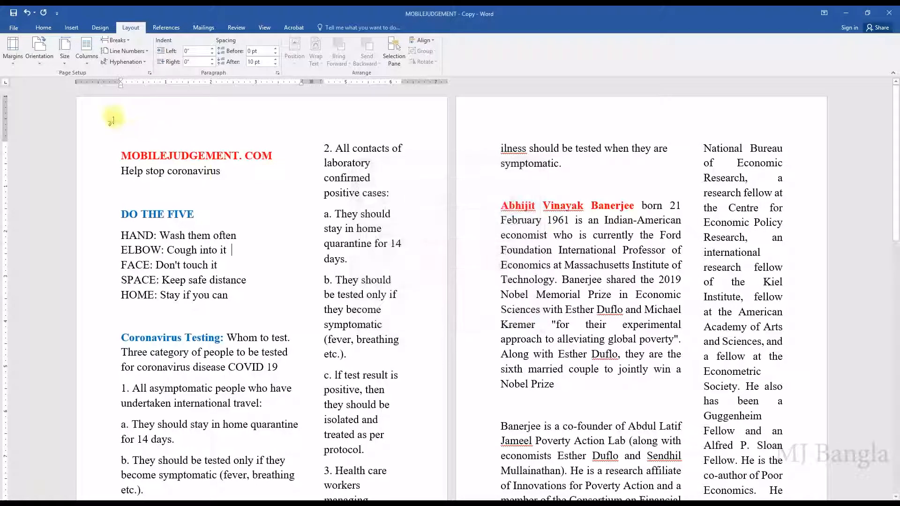
pyautogui.click(84, 56)
pyautogui.click(94, 81)
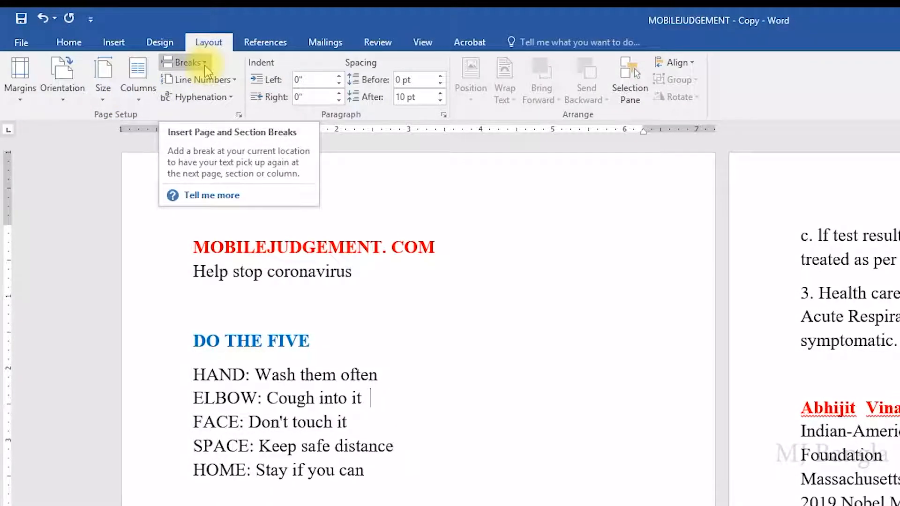
# - Examine the available page break and section break types without inserting one
pyautogui.click(189, 62)
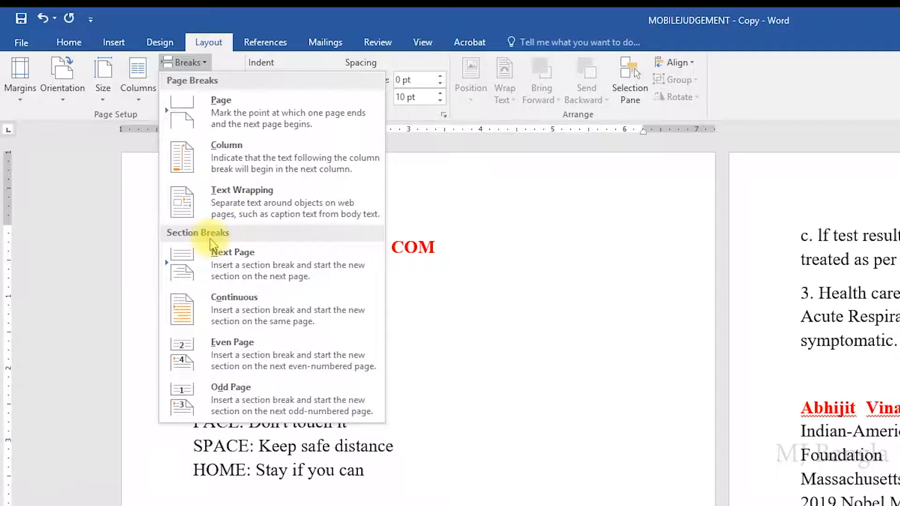
pyautogui.click(516, 282)
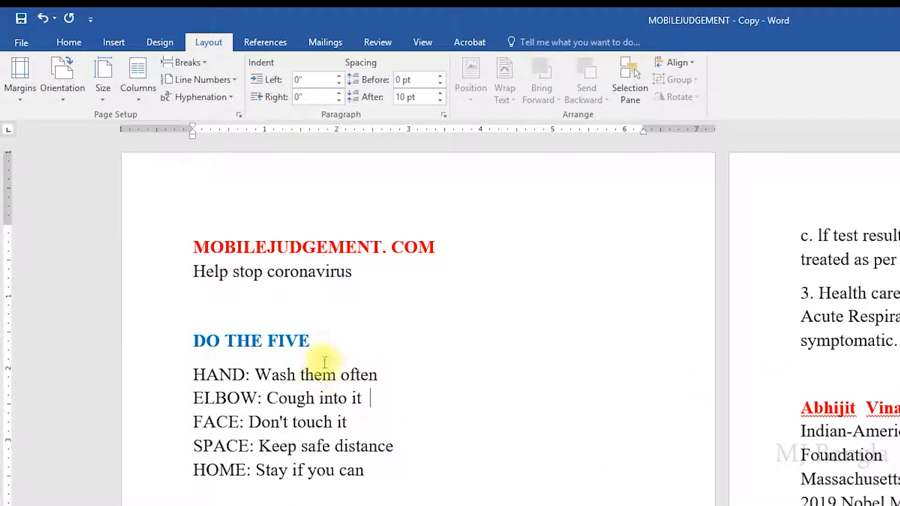
pyautogui.click(208, 68)
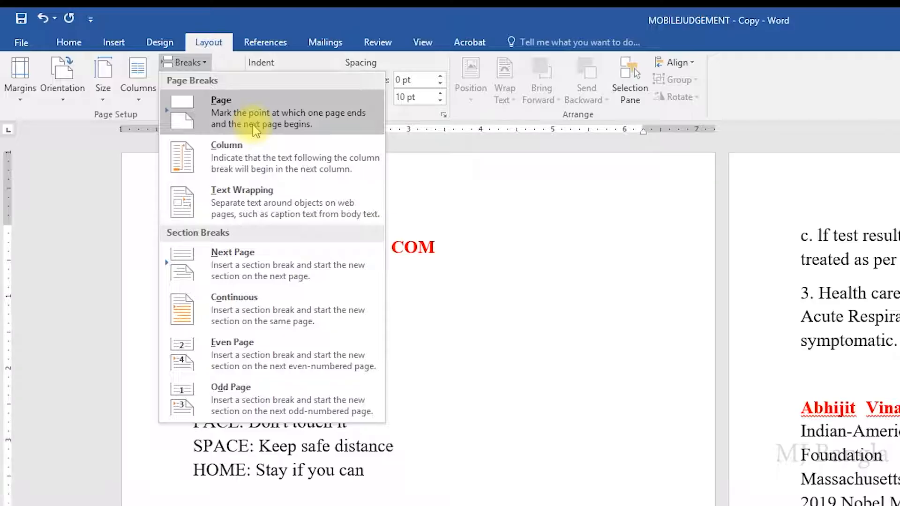
pyautogui.click(392, 446)
# - Insert a page break directly before the "Coronavirus Testing:" paragraph so it starts on a new page
pyautogui.scroll(-4, 392, 450)
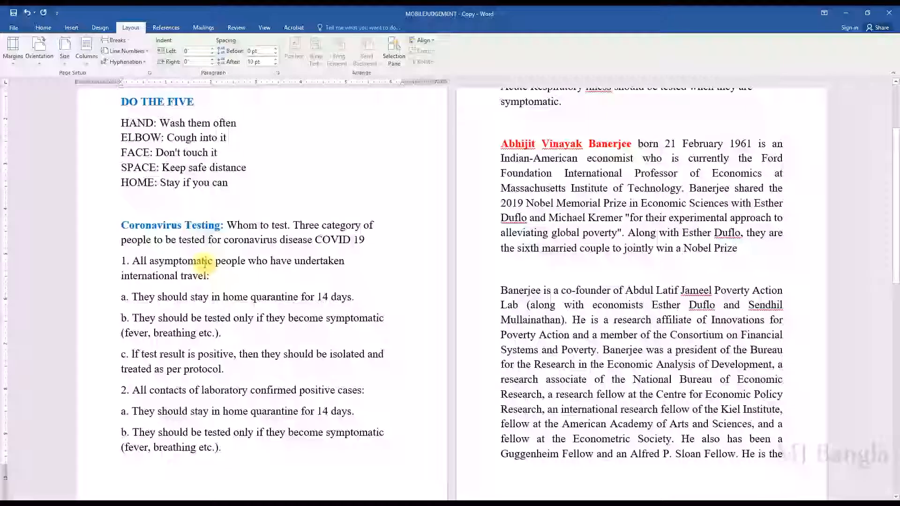
pyautogui.scroll(3, 205, 263)
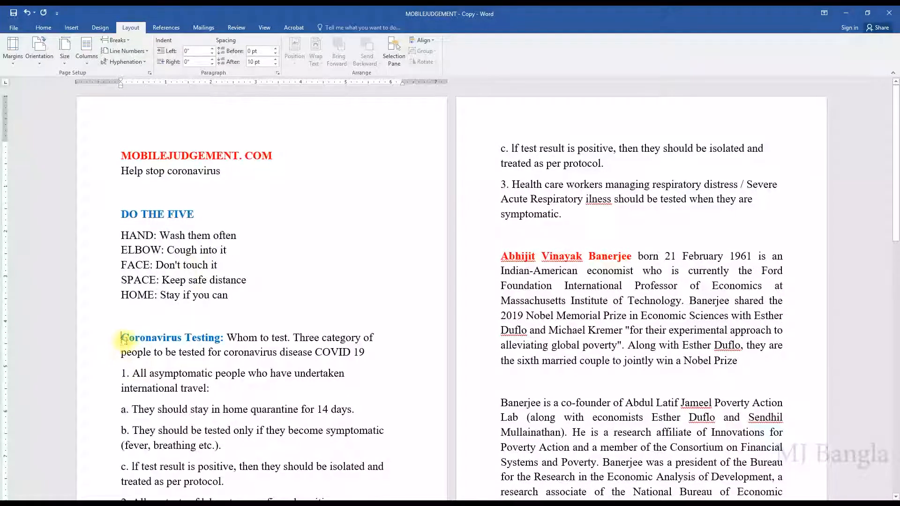
pyautogui.scroll(-2, 124, 341)
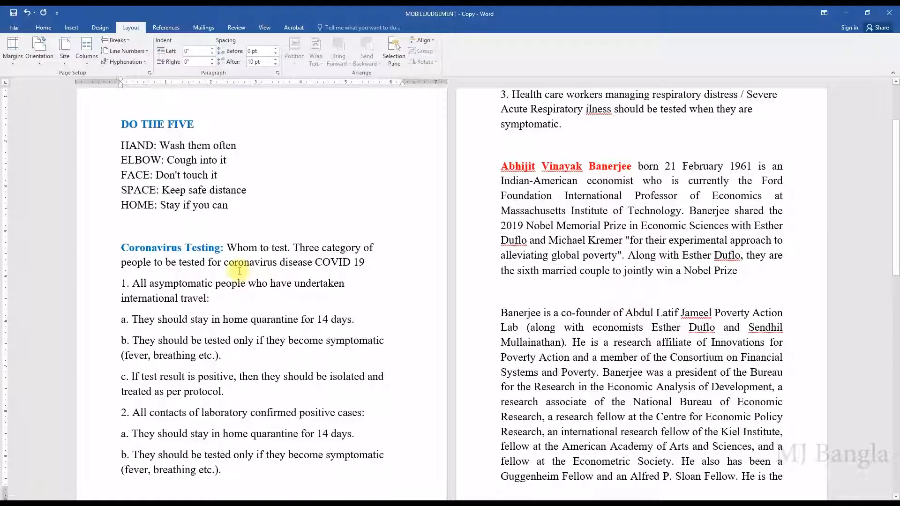
pyautogui.click(117, 40)
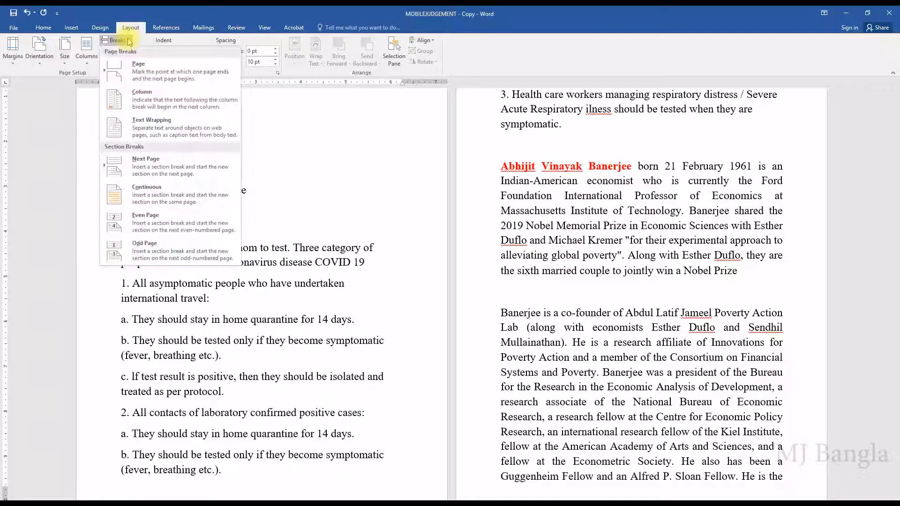
pyautogui.click(151, 72)
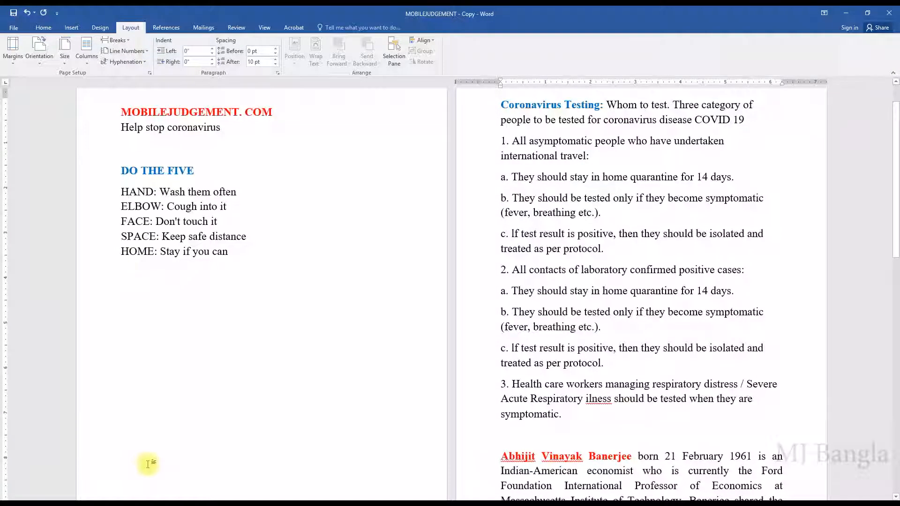
pyautogui.scroll(1, 513, 318)
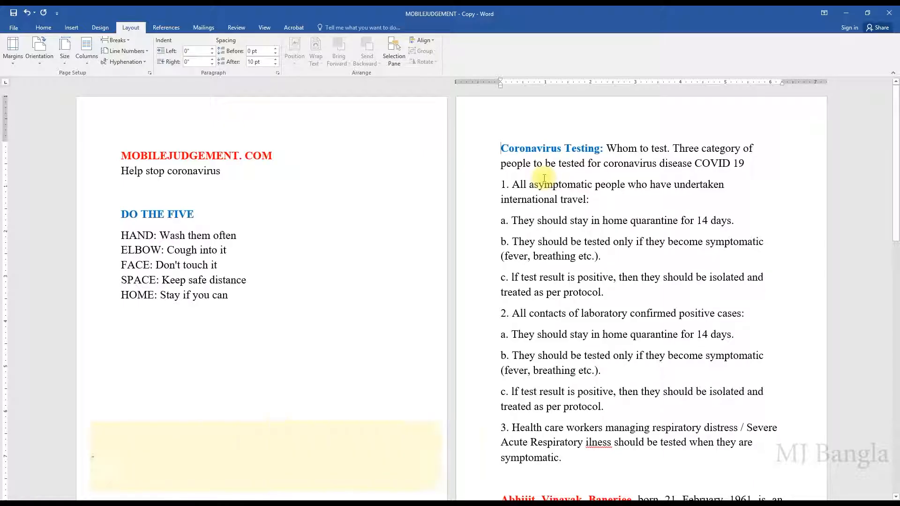
pyautogui.click(131, 43)
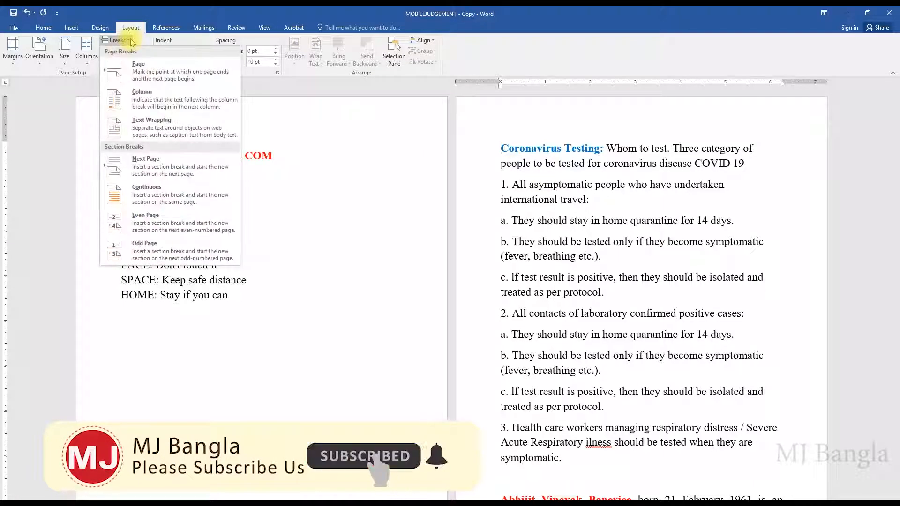
pyautogui.click(190, 10)
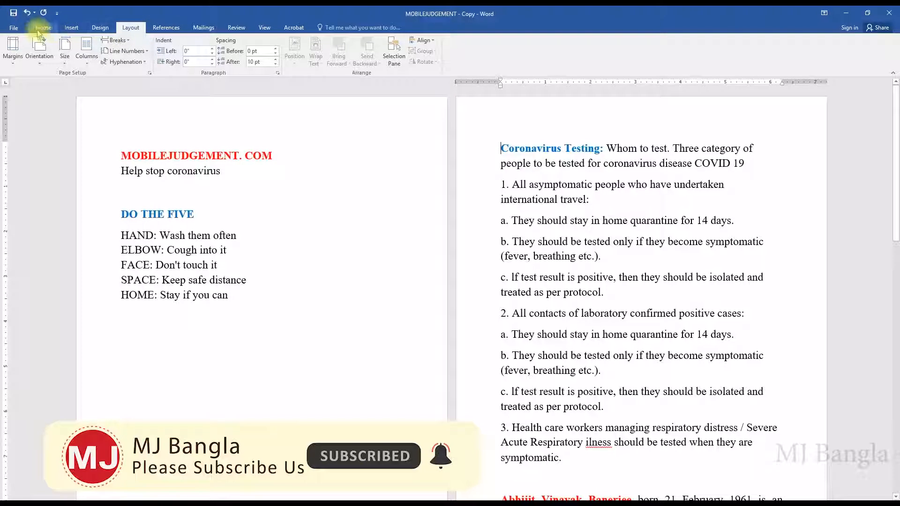
# - Undo the page break before the "Coronavirus Testing:" paragraph
pyautogui.click(27, 13)
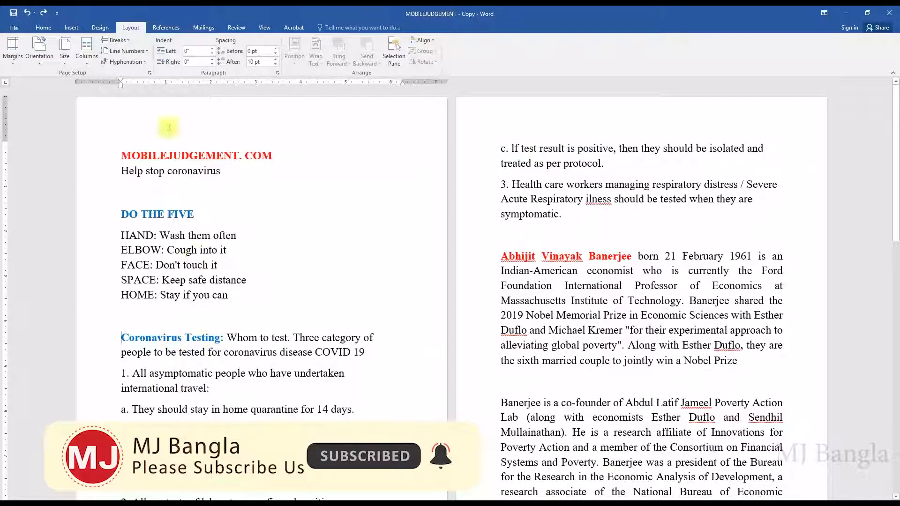
pyautogui.click(130, 43)
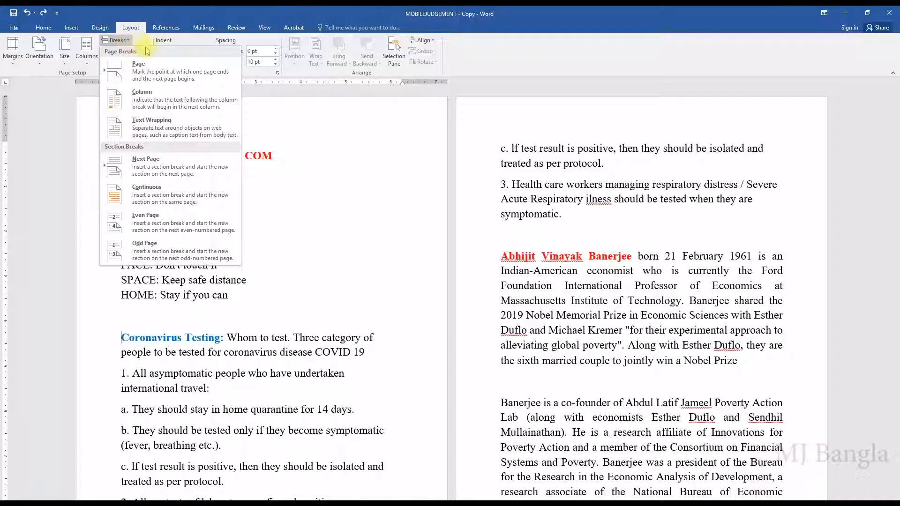
pyautogui.click(317, 206)
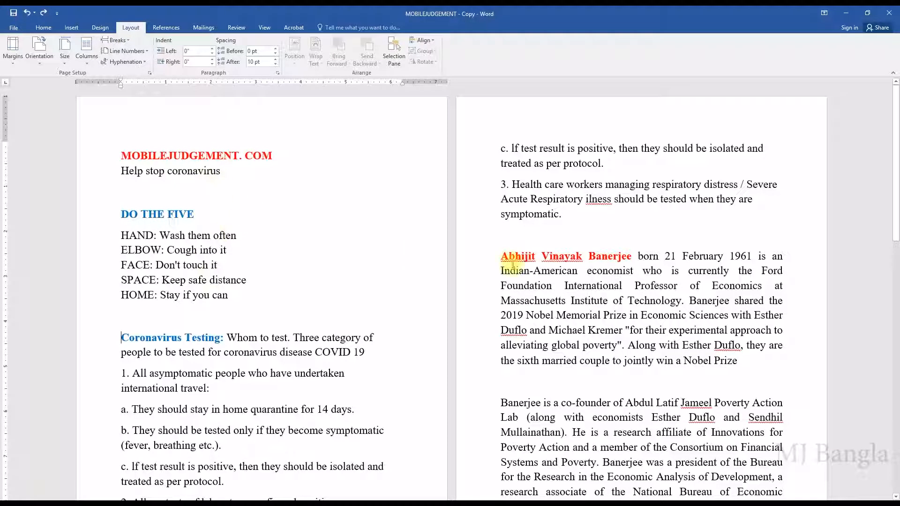
# - Set the document text in two equal columns and look through the pages
pyautogui.click(91, 61)
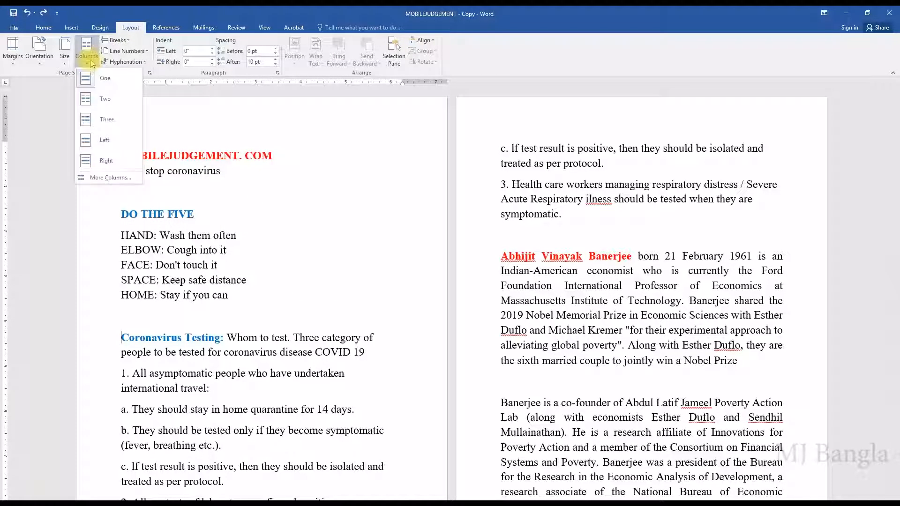
pyautogui.click(89, 96)
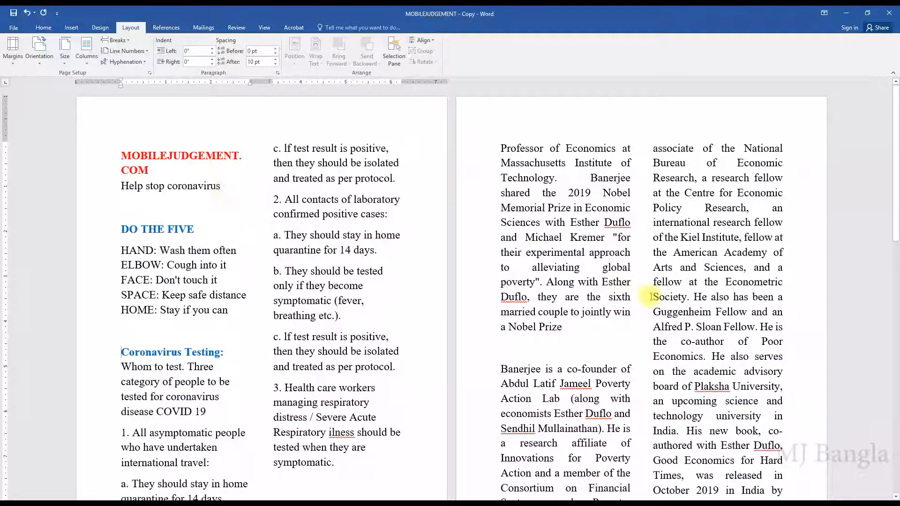
pyautogui.scroll(-3, 352, 332)
pyautogui.scroll(2, 357, 322)
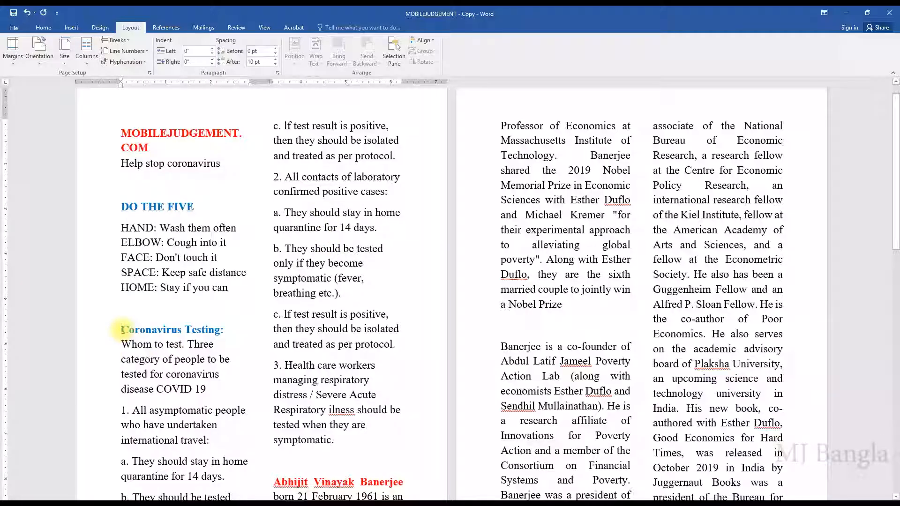
# - Try a column break directly before "Coronavirus Testing:", then undo it together with the two-column layout
pyautogui.click(115, 39)
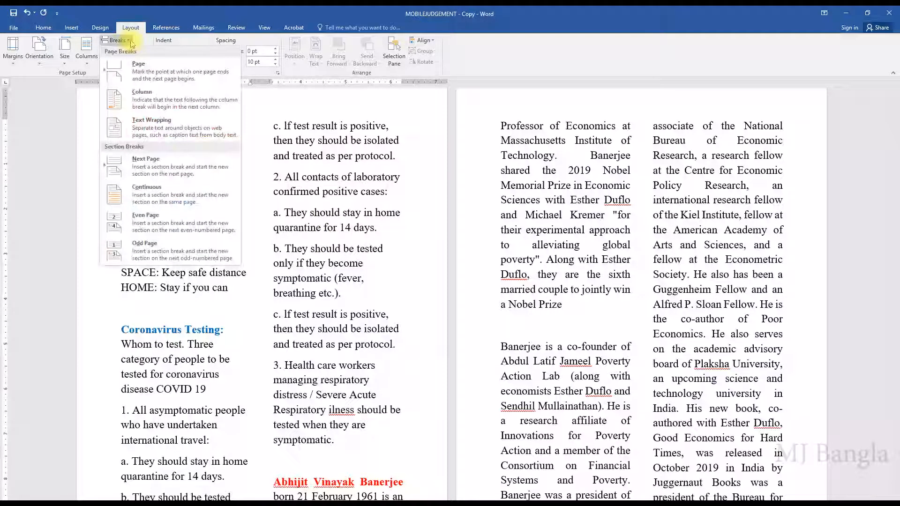
pyautogui.click(144, 97)
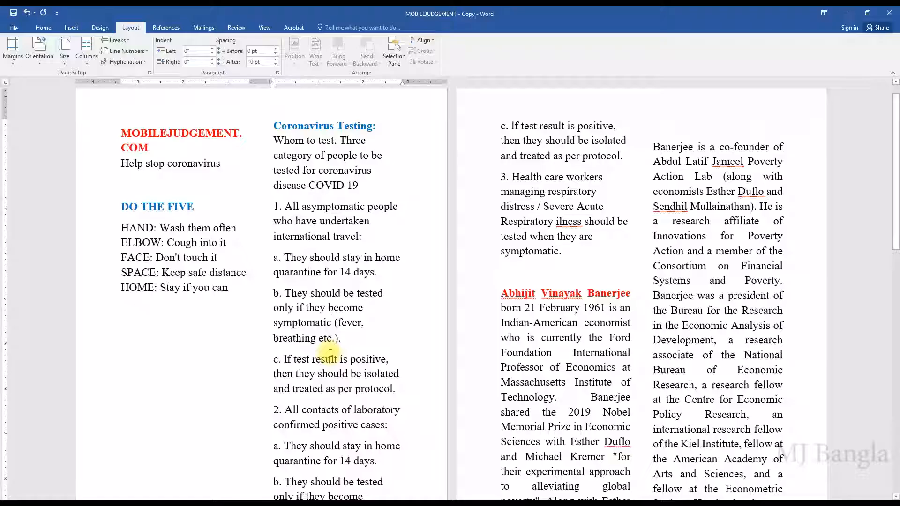
pyautogui.click(28, 12)
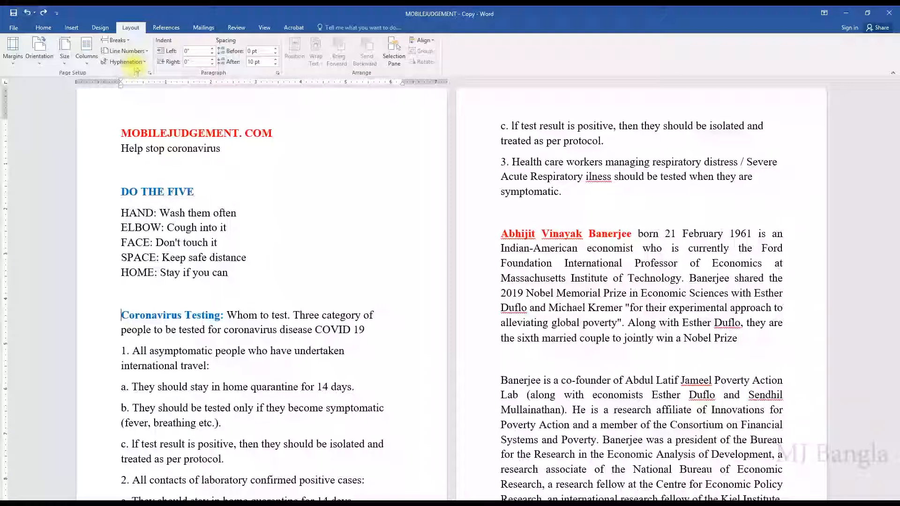
# - Try a text wrapping break before "have undertaken" in item 1, then a plain paragraph break at the same point, undoing each
pyautogui.click(130, 41)
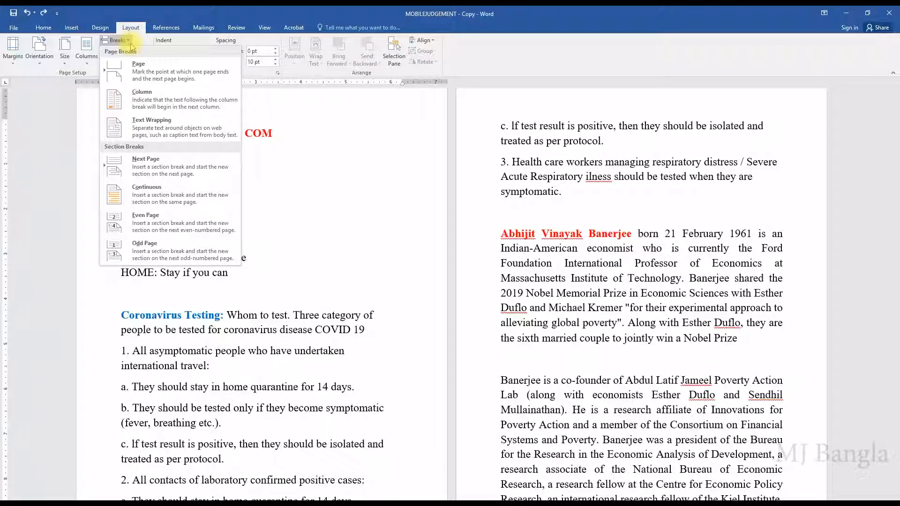
pyautogui.click(235, 333)
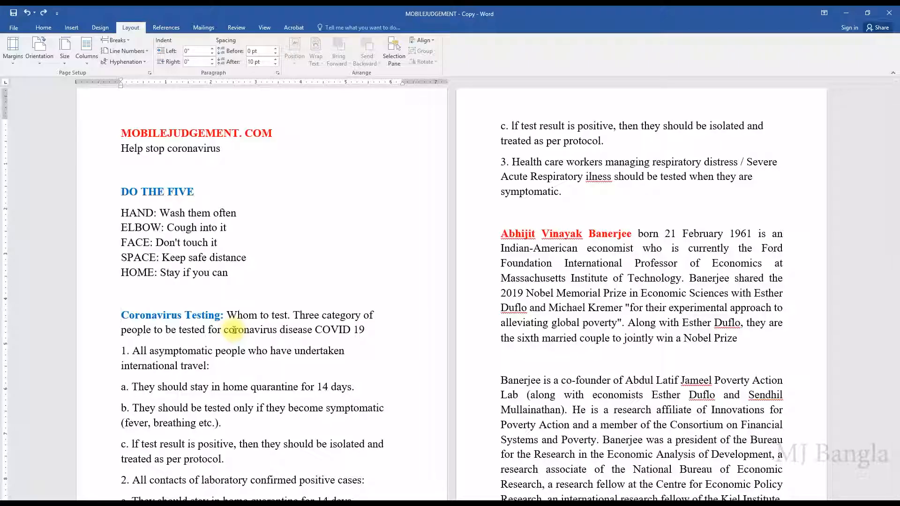
pyautogui.scroll(-2, 234, 330)
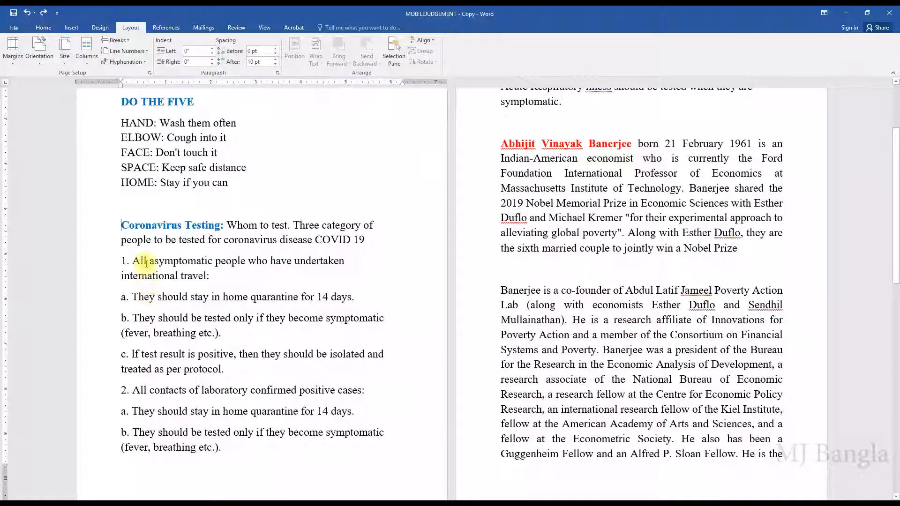
pyautogui.click(272, 261)
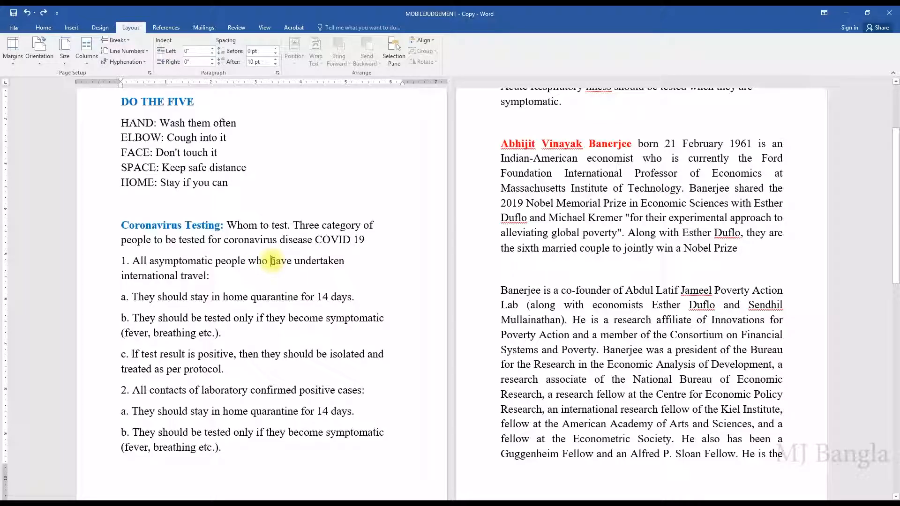
pyautogui.click(125, 41)
pyautogui.click(169, 123)
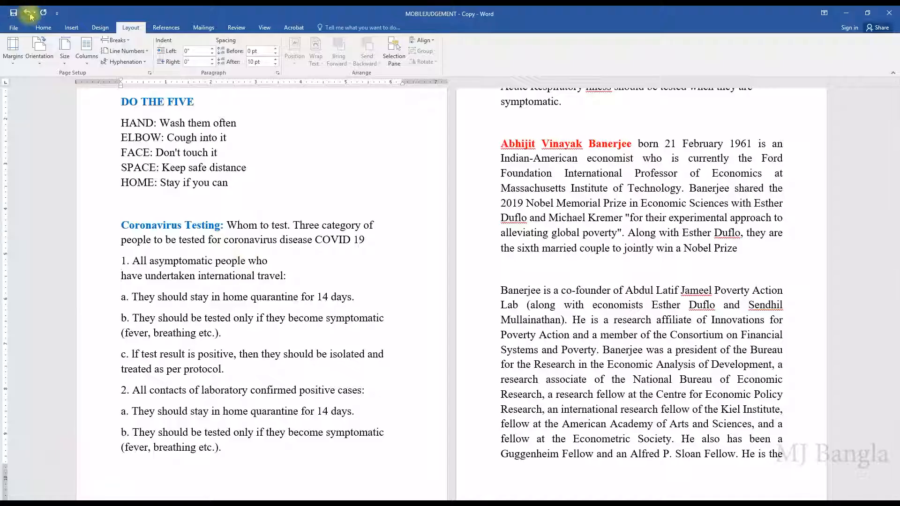
pyautogui.press('BackSpace')
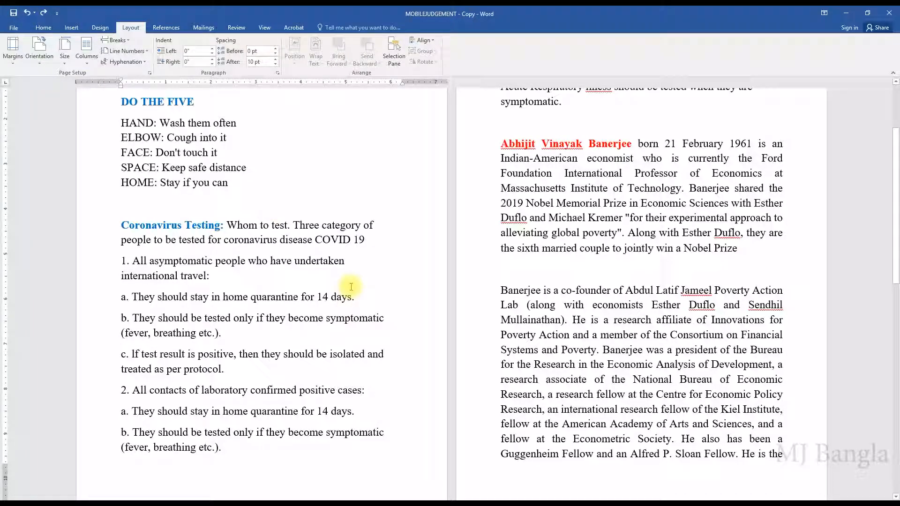
pyautogui.press('Return')
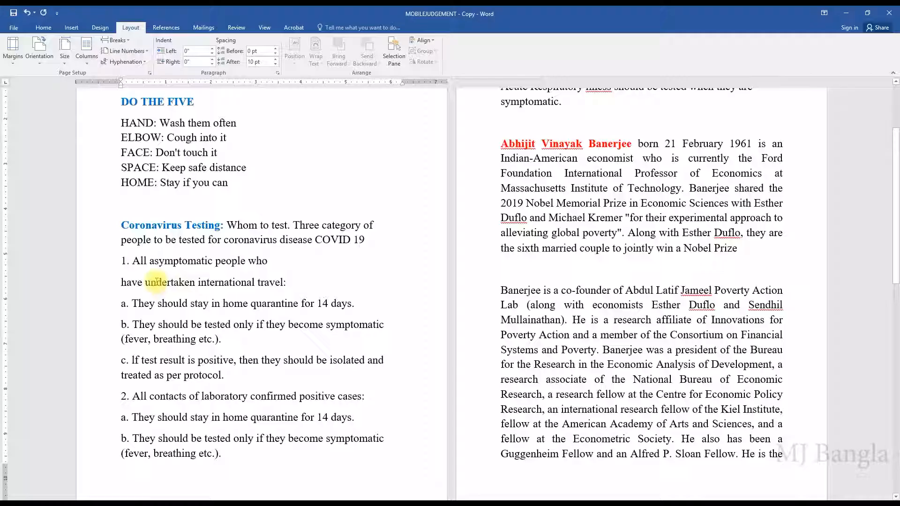
pyautogui.click(27, 12)
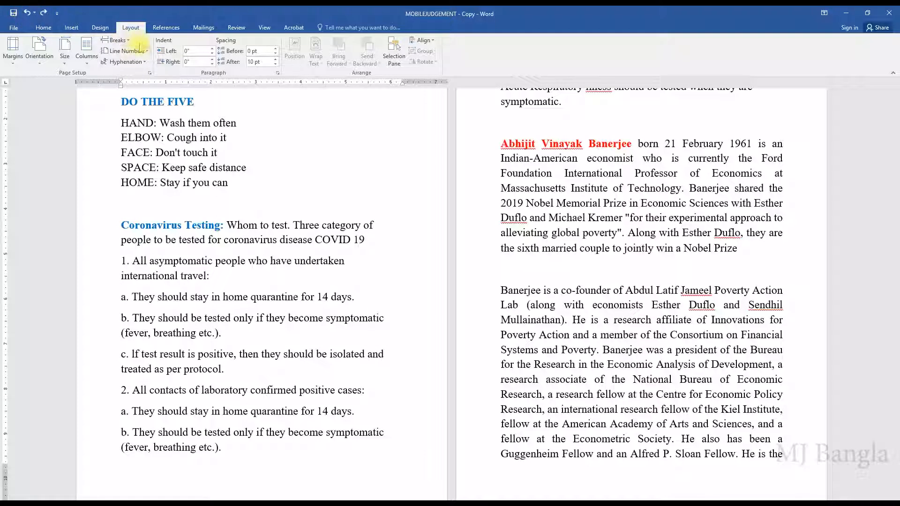
# - Insert a text wrapping break before "have undertaken" in item 1 and show the hidden formatting marks
pyautogui.click(116, 40)
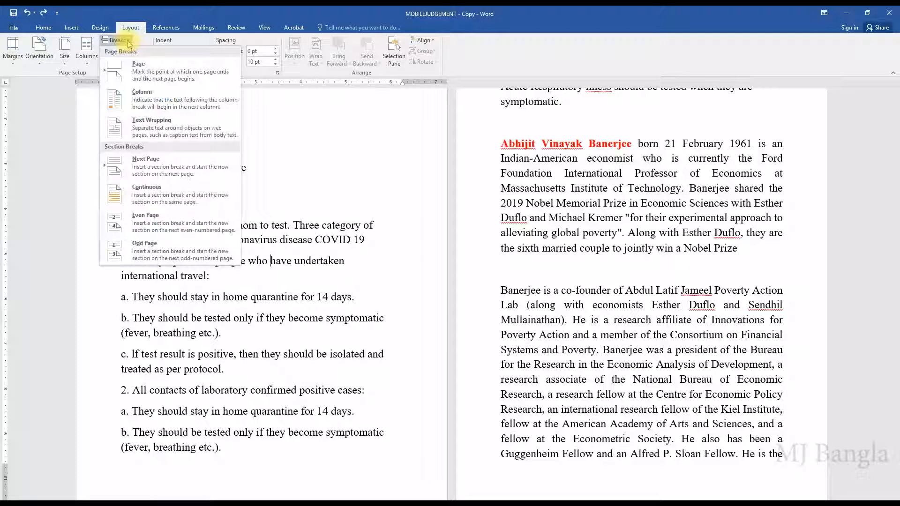
pyautogui.click(152, 132)
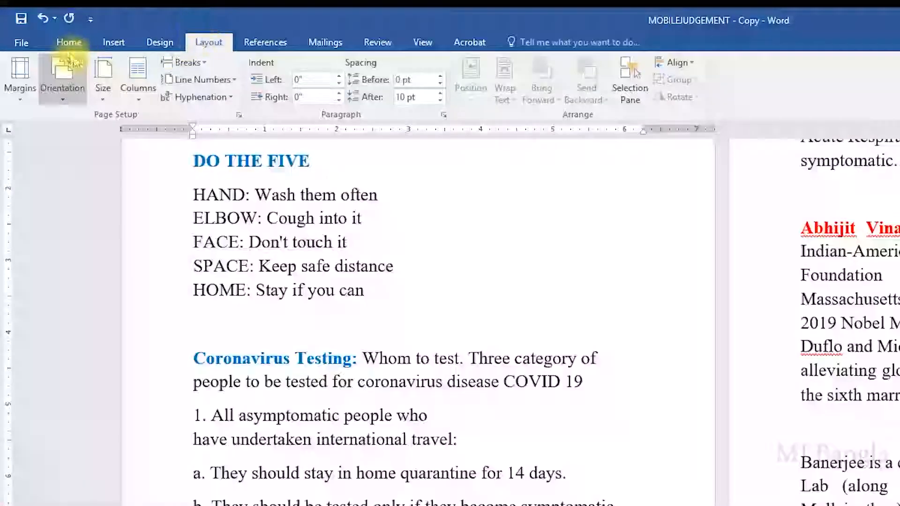
pyautogui.click(71, 44)
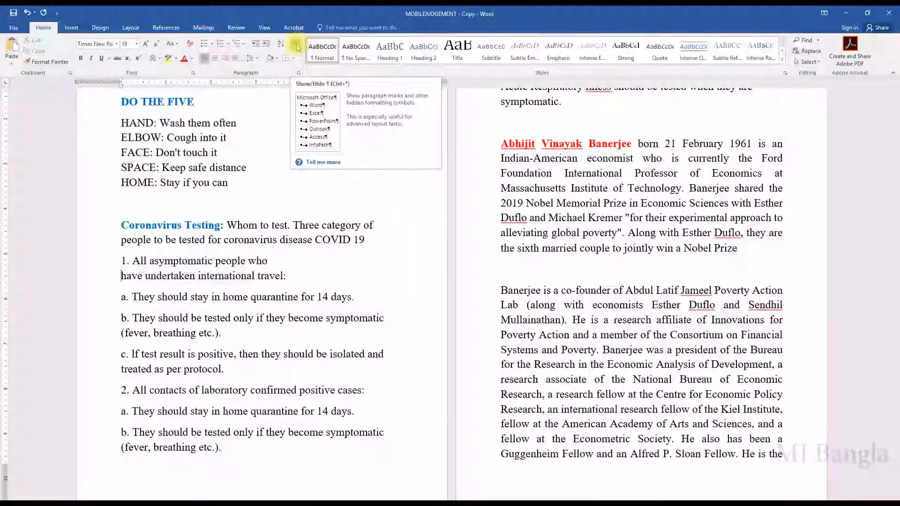
pyautogui.click(297, 47)
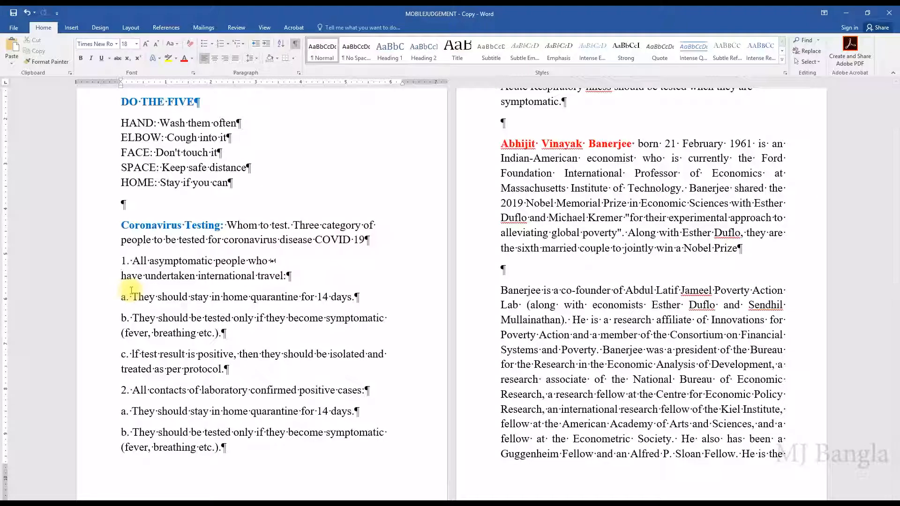
# - Undo the text wrapping break in item 1, leaving the formatting marks shown
pyautogui.click(130, 28)
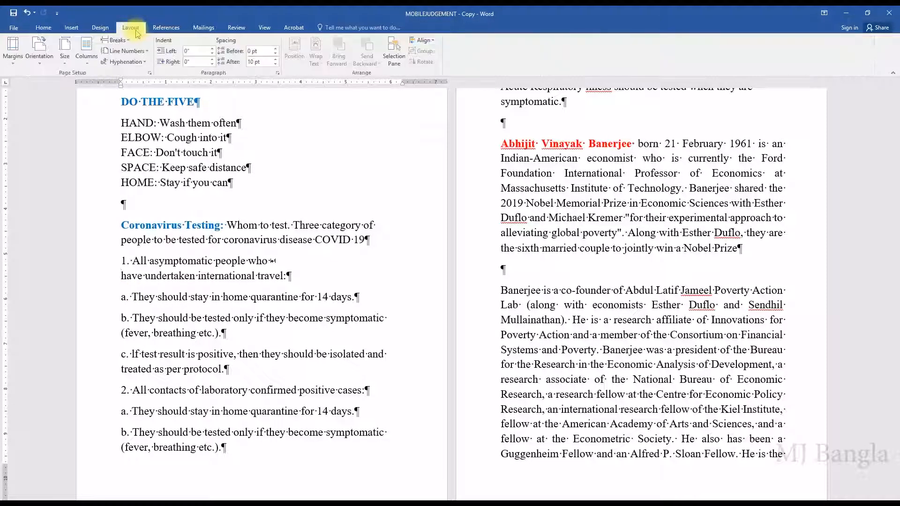
pyautogui.click(27, 13)
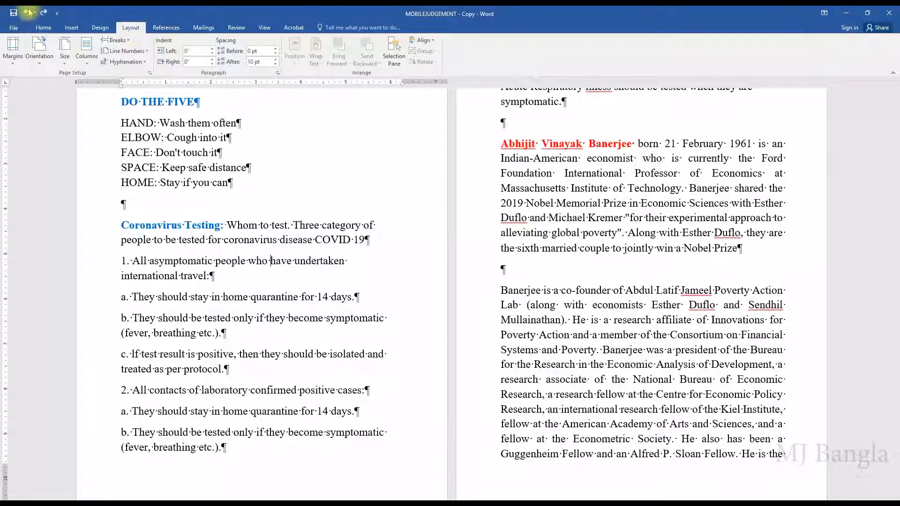
pyautogui.scroll(1, 143, 92)
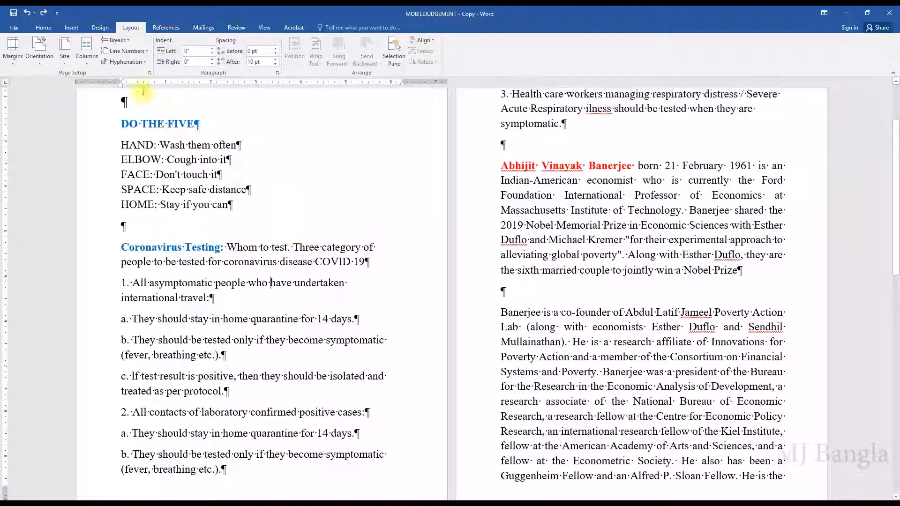
# - Examine the available section break types without inserting one
pyautogui.click(128, 41)
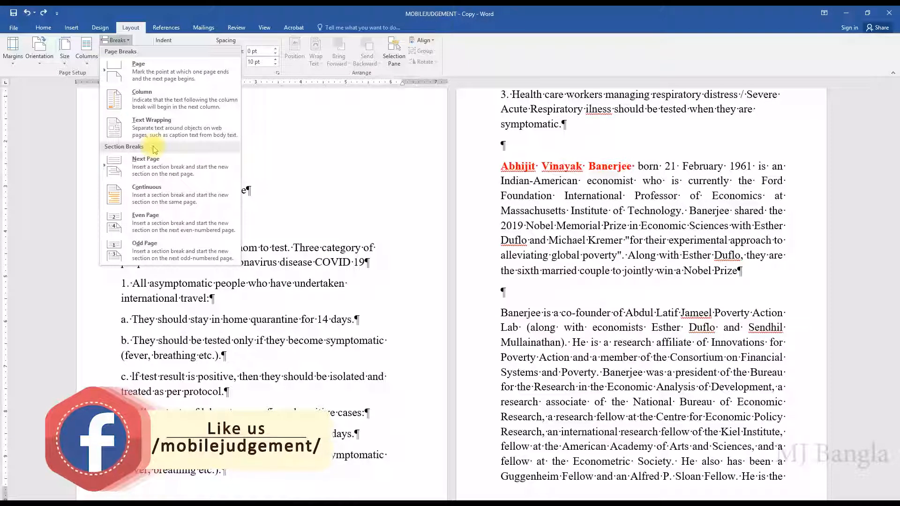
pyautogui.click(154, 172)
pyautogui.scroll(2, 326, 224)
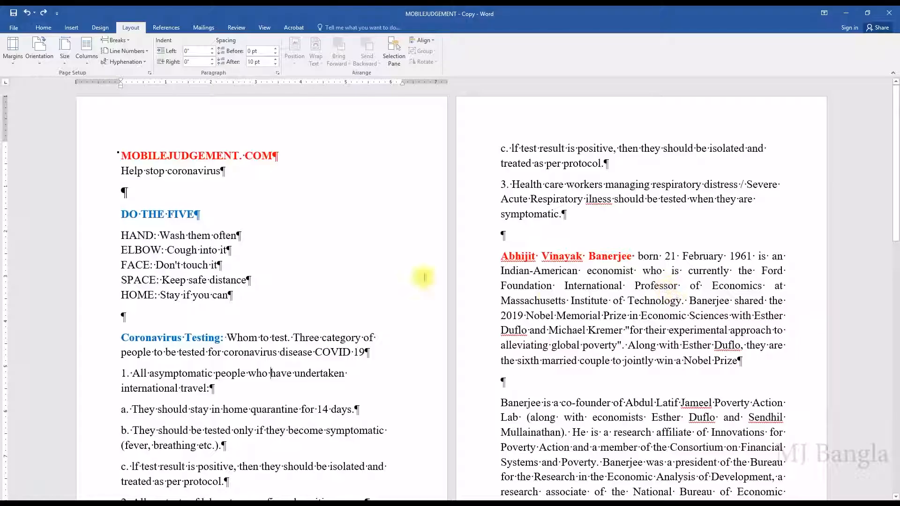
pyautogui.click(116, 40)
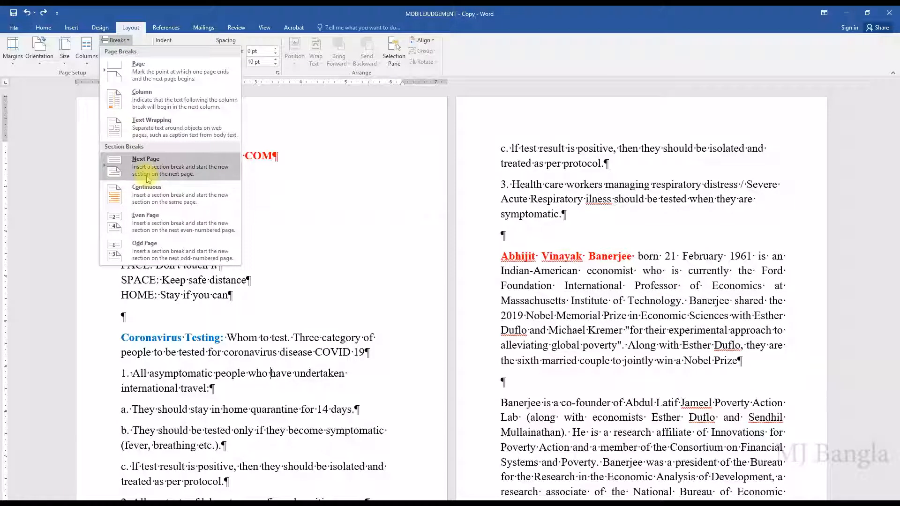
pyautogui.press('Escape')
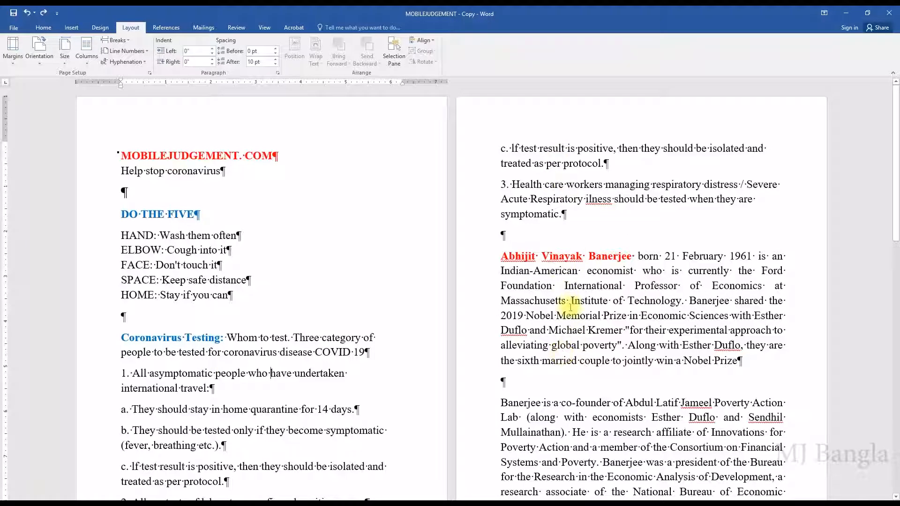
# - Insert a Next Page section break directly before "c. If test result is positive" at the start of the second page and check its marker
pyautogui.click(502, 148)
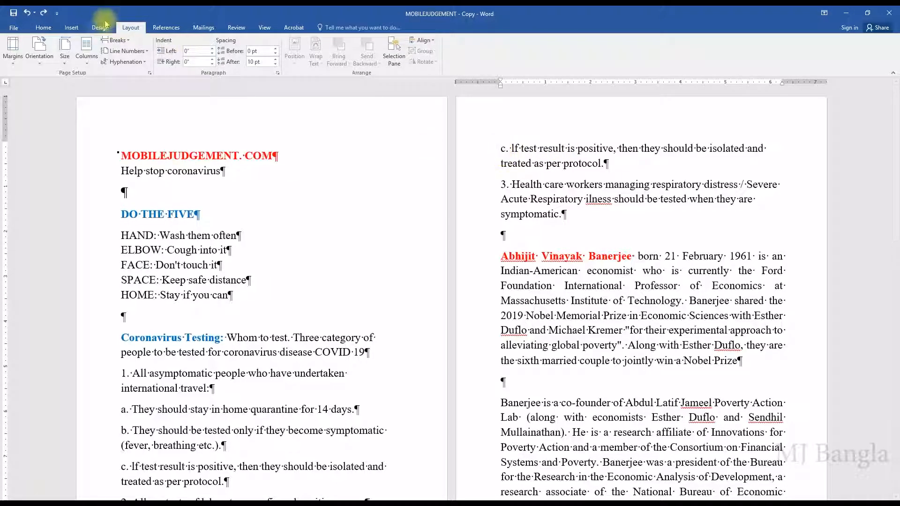
pyautogui.click(129, 41)
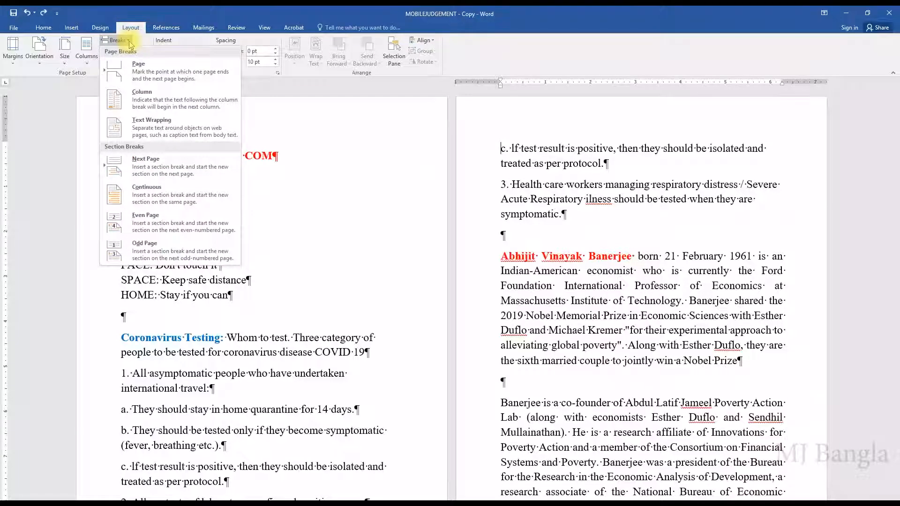
pyautogui.click(143, 171)
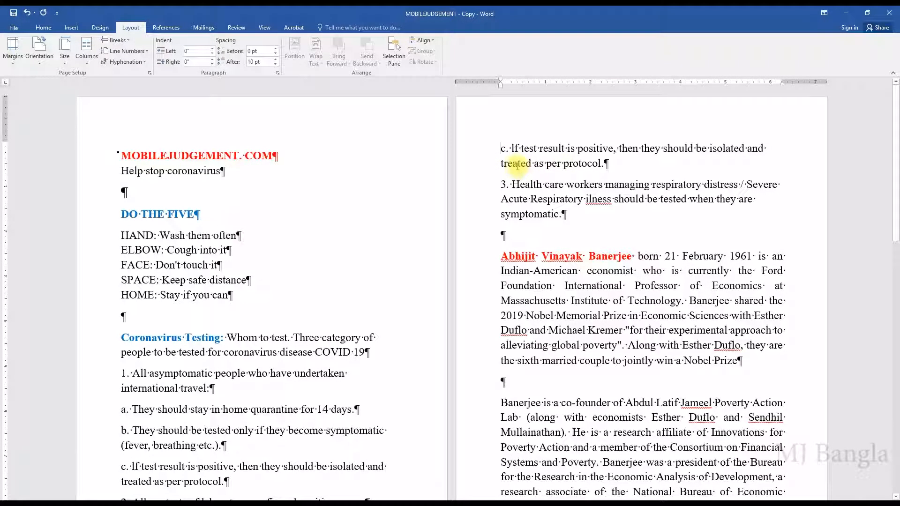
pyautogui.scroll(-5, 297, 220)
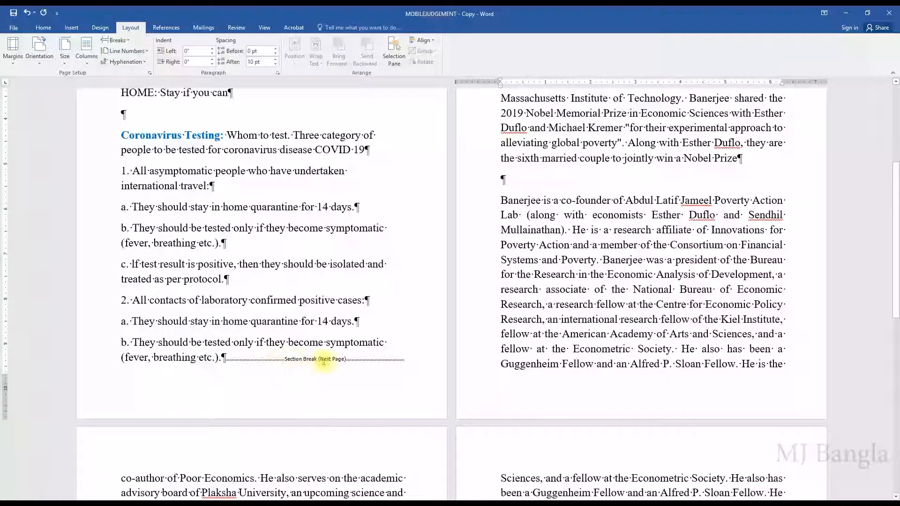
pyautogui.scroll(-2, 328, 362)
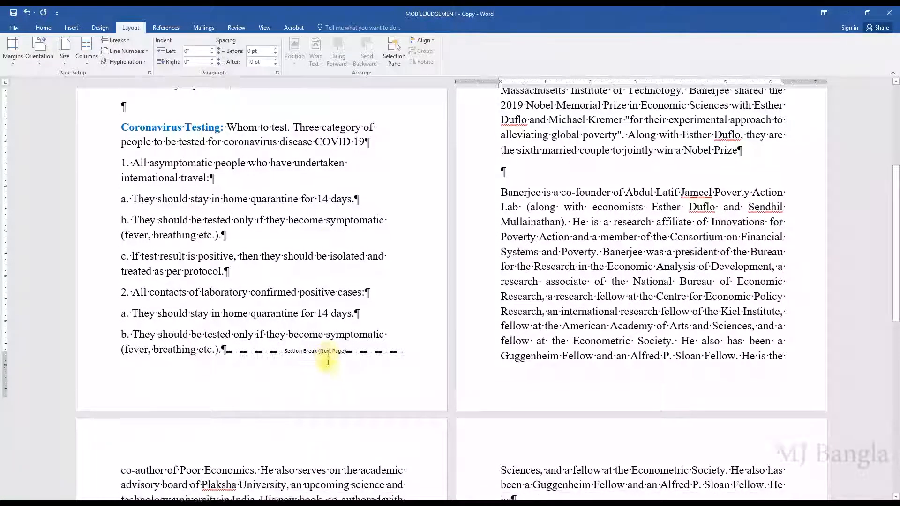
pyautogui.scroll(-3, 328, 362)
# - Insert a Next Page section break directly before "co-author of Poor Economics" at the start of the third page
pyautogui.click(121, 254)
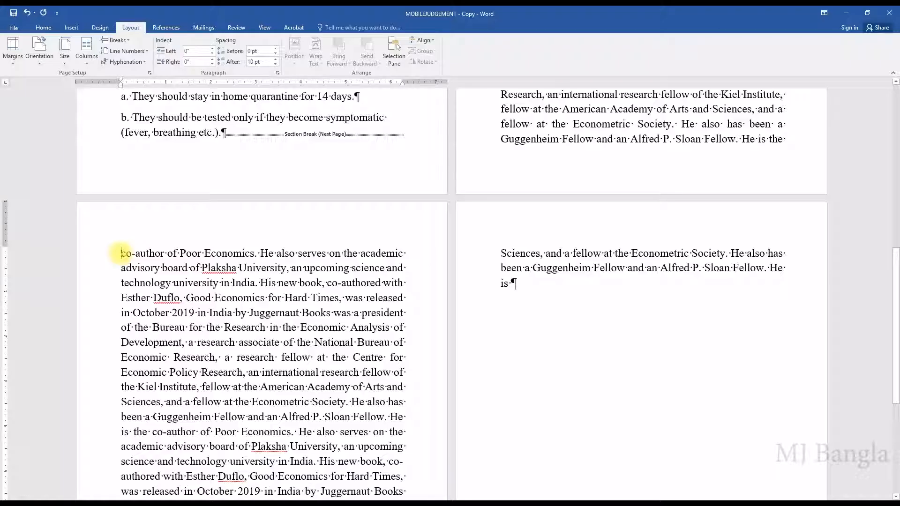
pyautogui.click(117, 41)
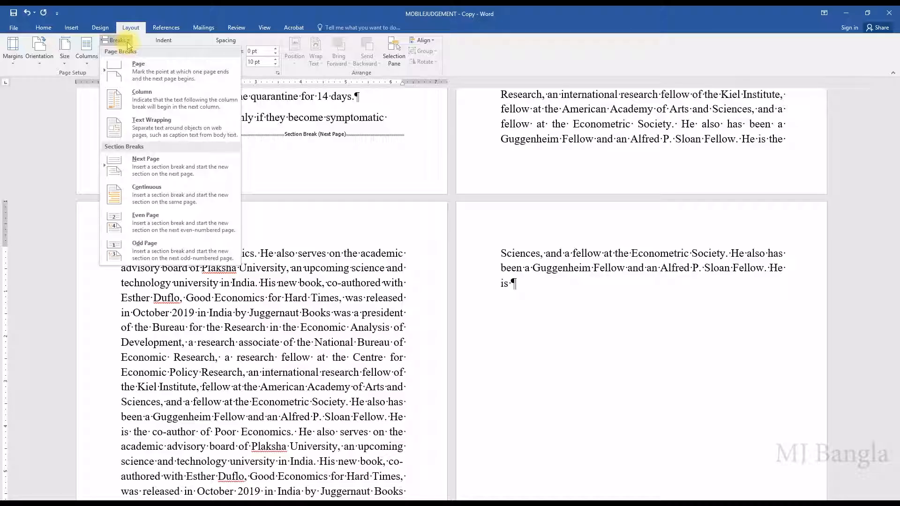
pyautogui.click(146, 174)
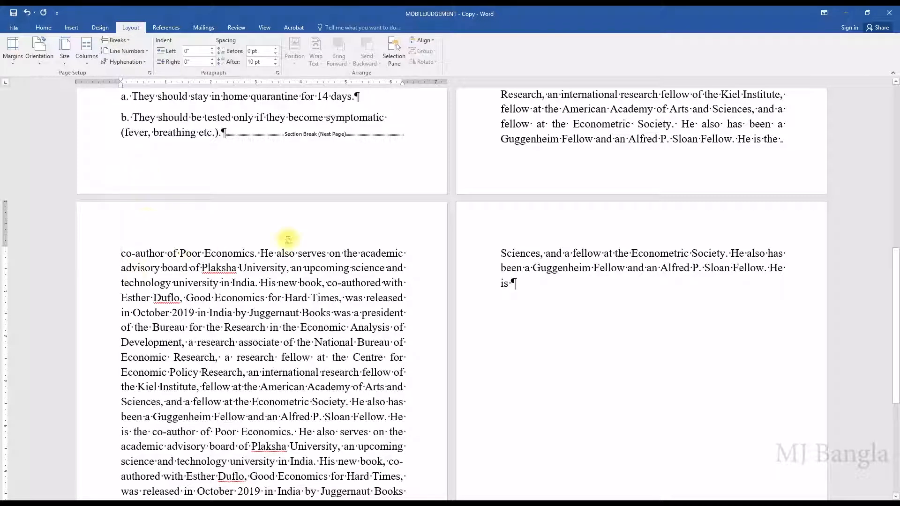
# - Review the section break markers and how the text is divided across all the pages
pyautogui.scroll(3, 289, 241)
pyautogui.scroll(5, 289, 239)
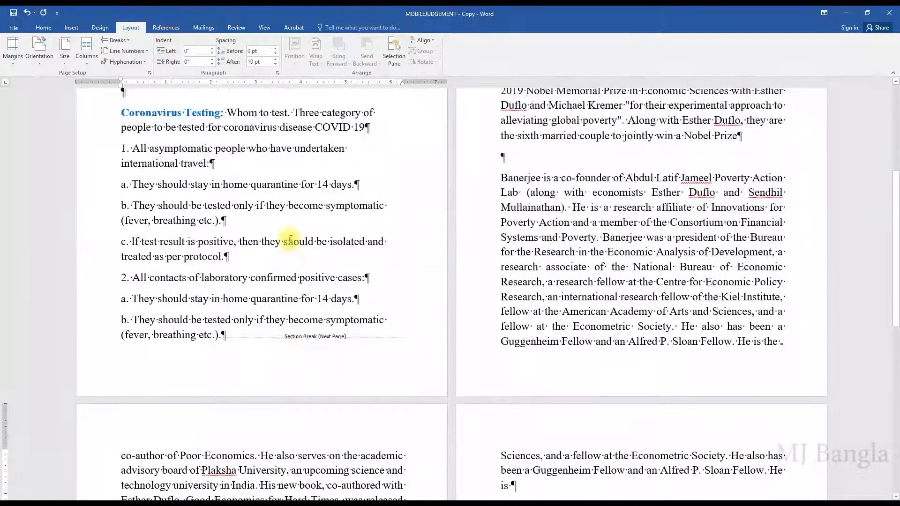
pyautogui.scroll(4, 289, 239)
pyautogui.scroll(-8, 289, 229)
pyautogui.scroll(-7, 287, 219)
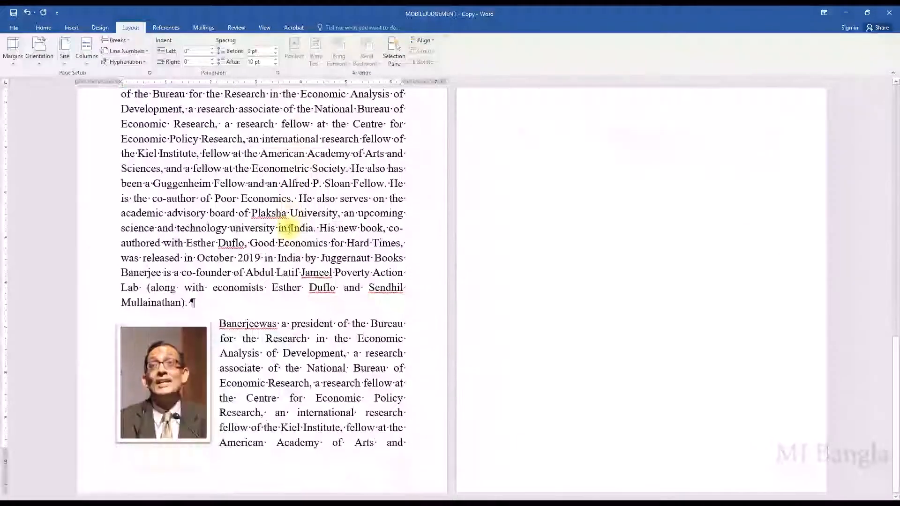
pyautogui.scroll(5, 290, 226)
pyautogui.scroll(3, 290, 226)
pyautogui.scroll(-7, 348, 305)
pyautogui.scroll(14, 302, 310)
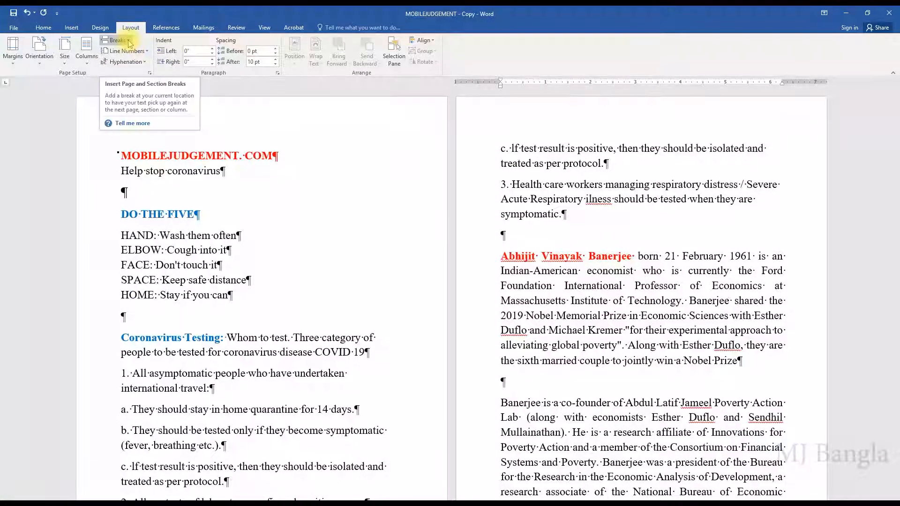
# - Examine the available break types without inserting one, and review the first page up to its section break
pyautogui.click(128, 41)
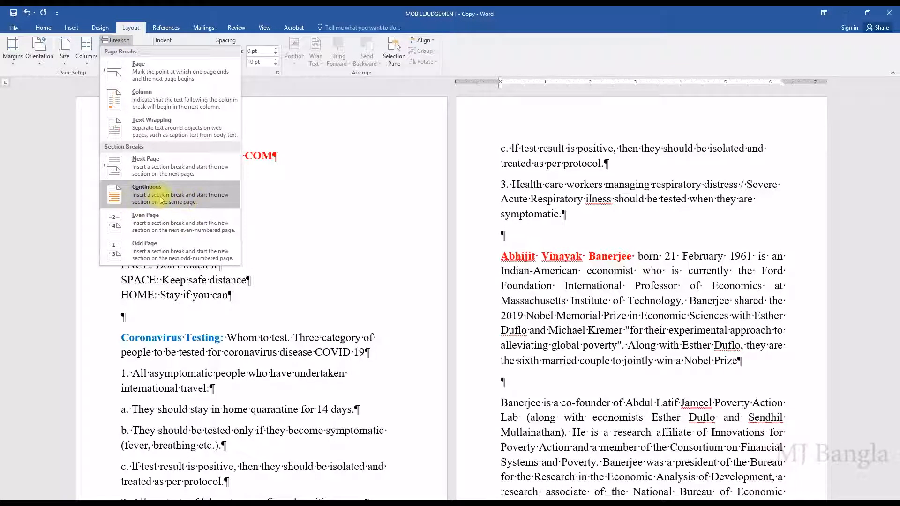
pyautogui.click(333, 283)
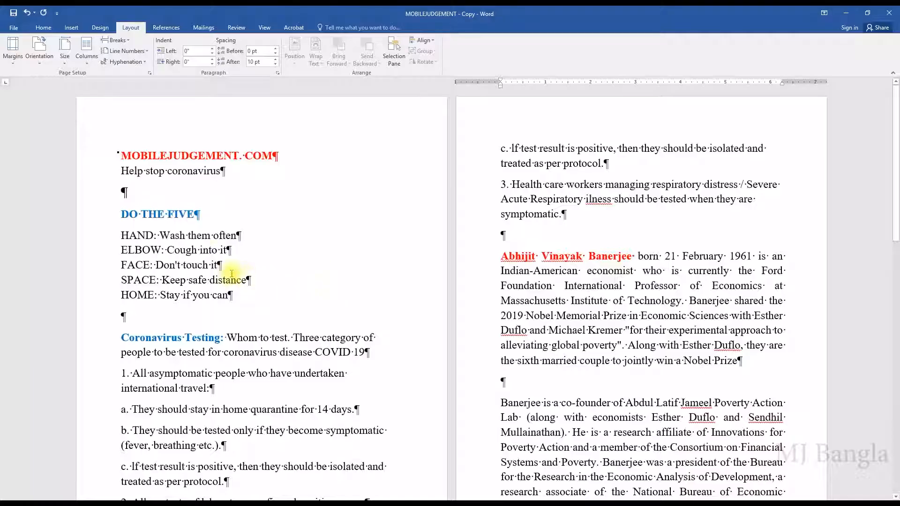
pyautogui.scroll(-6, 223, 274)
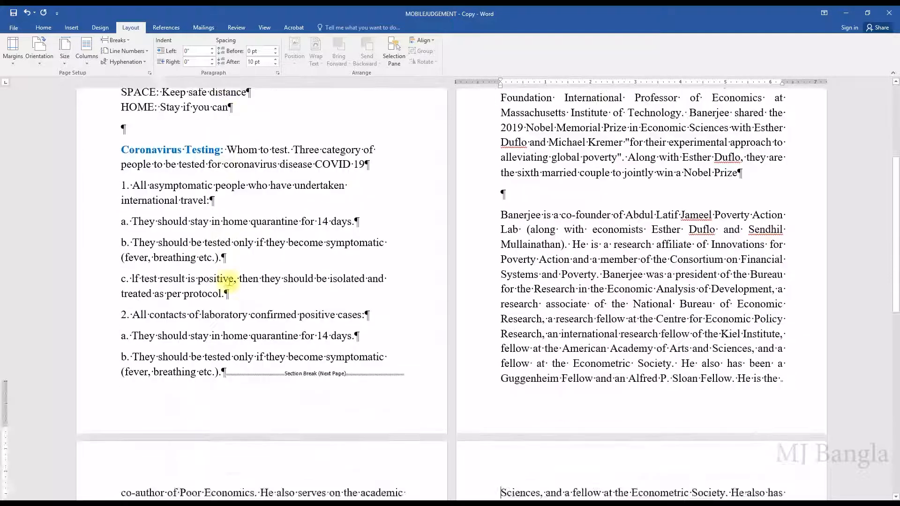
pyautogui.scroll(2, 227, 281)
pyautogui.scroll(3, 229, 281)
pyautogui.scroll(-2, 232, 288)
pyautogui.scroll(2, 234, 286)
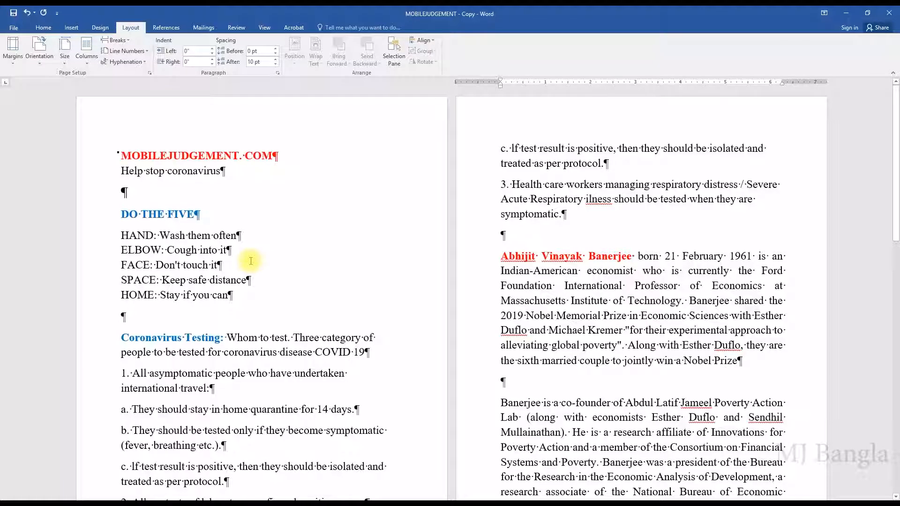
pyautogui.scroll(-3, 250, 261)
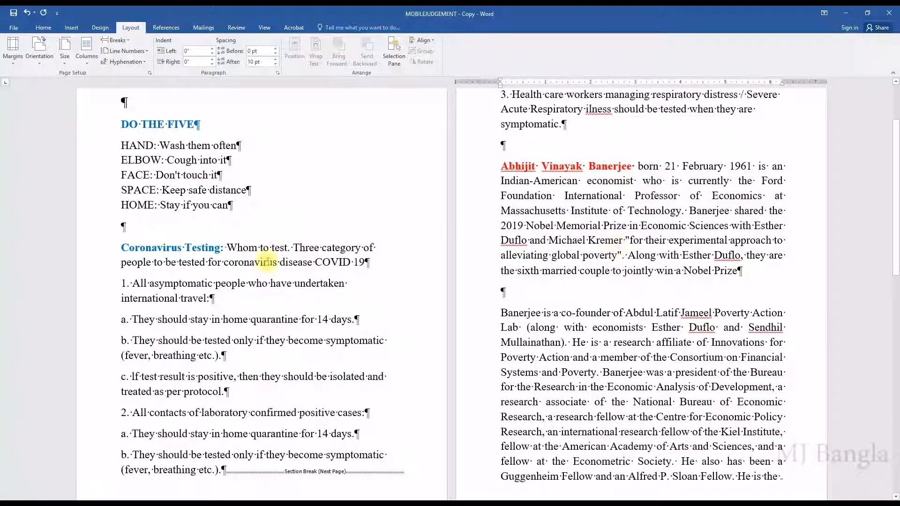
pyautogui.scroll(3, 267, 262)
# - Lay out the first section in two columns and the section starting with "c. If test result is positive" in three columns
pyautogui.click(121, 135)
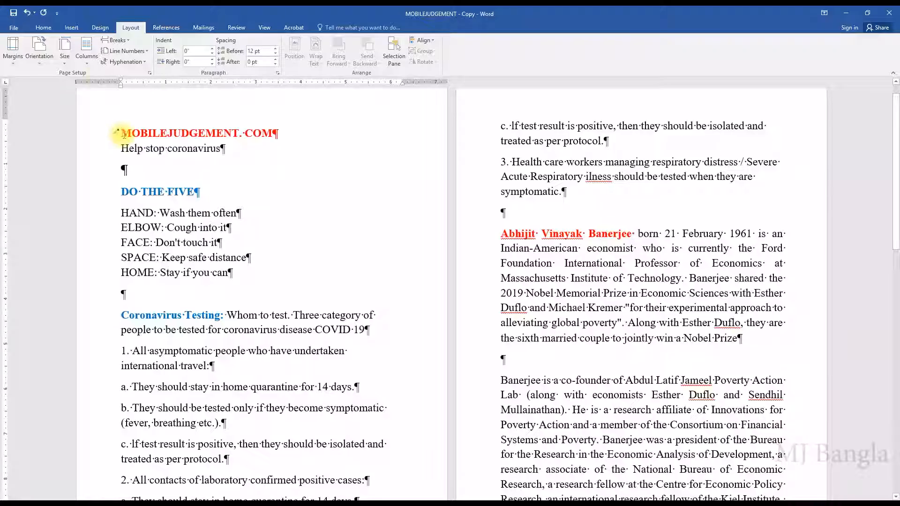
pyautogui.click(87, 57)
pyautogui.click(108, 111)
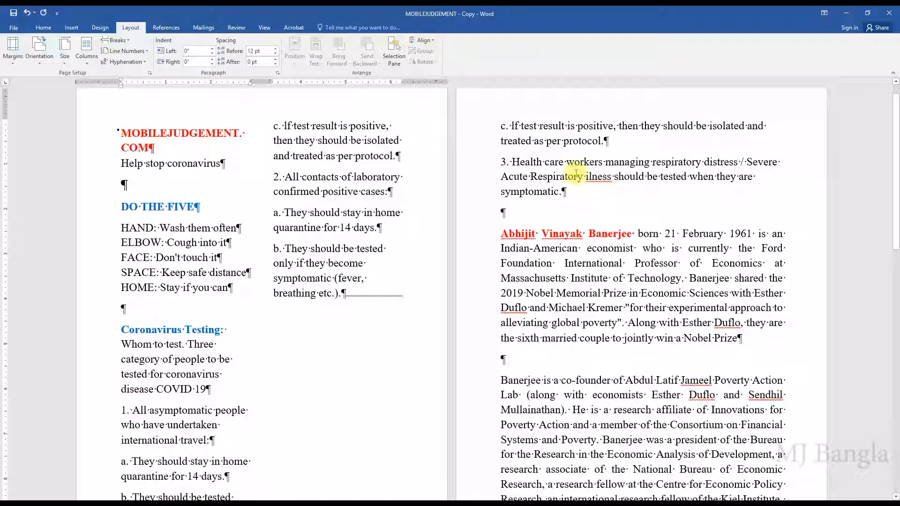
pyautogui.click(501, 126)
pyautogui.click(86, 47)
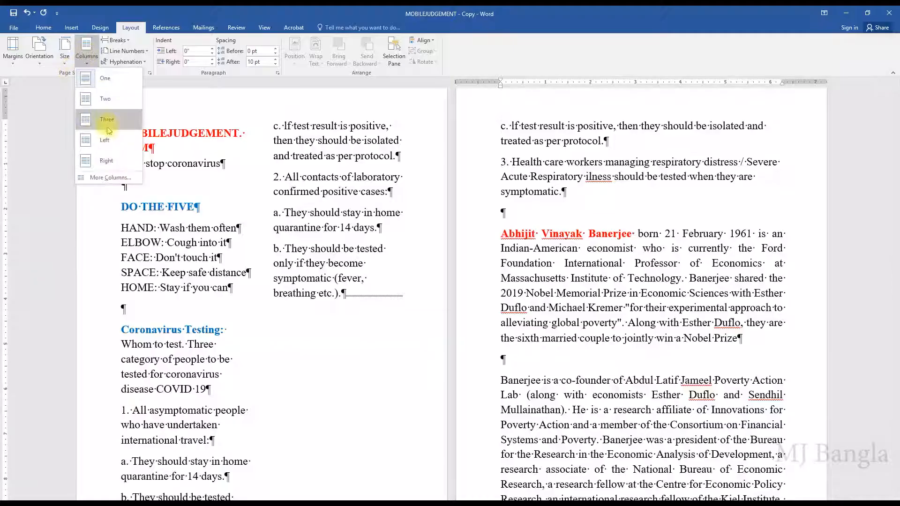
pyautogui.click(89, 131)
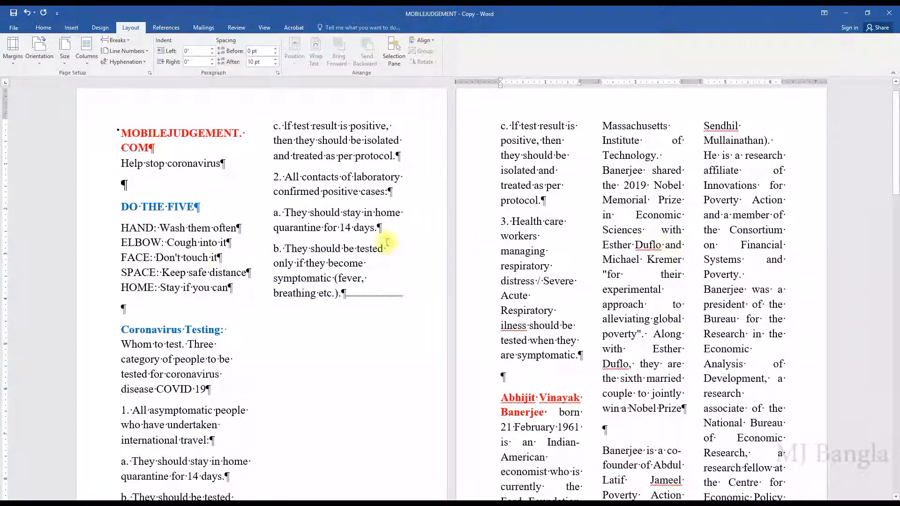
# - Undo the column layouts of both sections
pyautogui.click(27, 13)
pyautogui.click(27, 14)
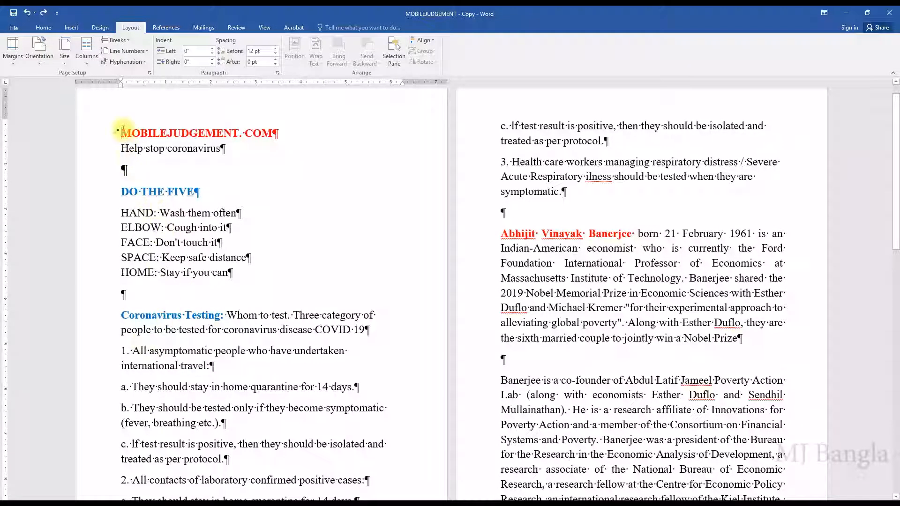
# - Apply the Wide margin preset to the first section, and replace it with the Narrow preset
pyautogui.click(13, 52)
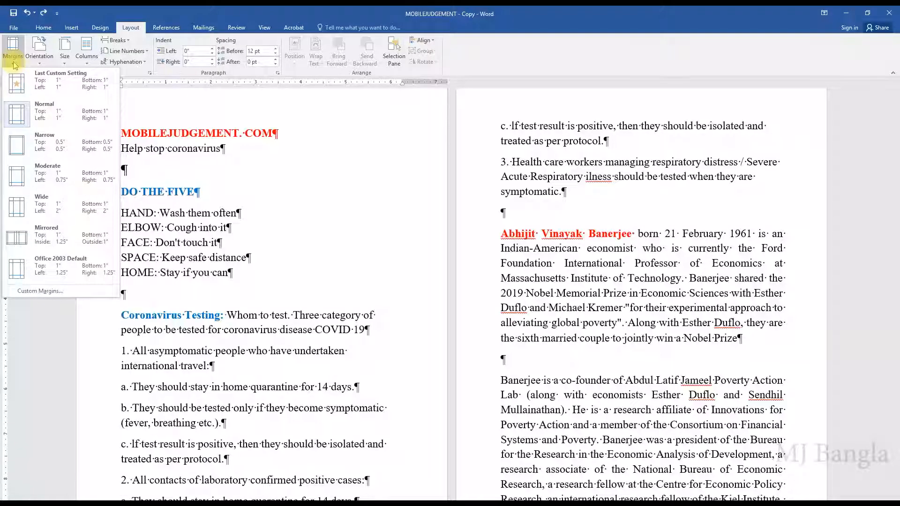
pyautogui.click(60, 206)
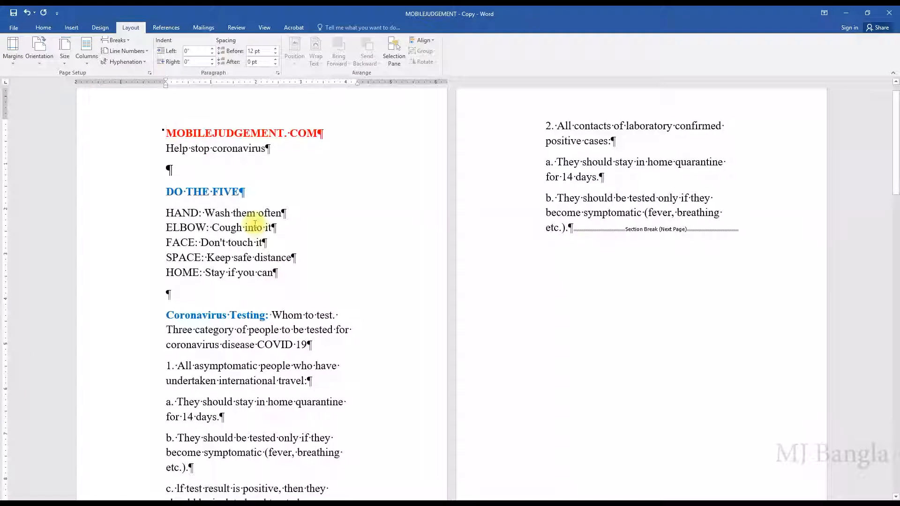
pyautogui.click(16, 63)
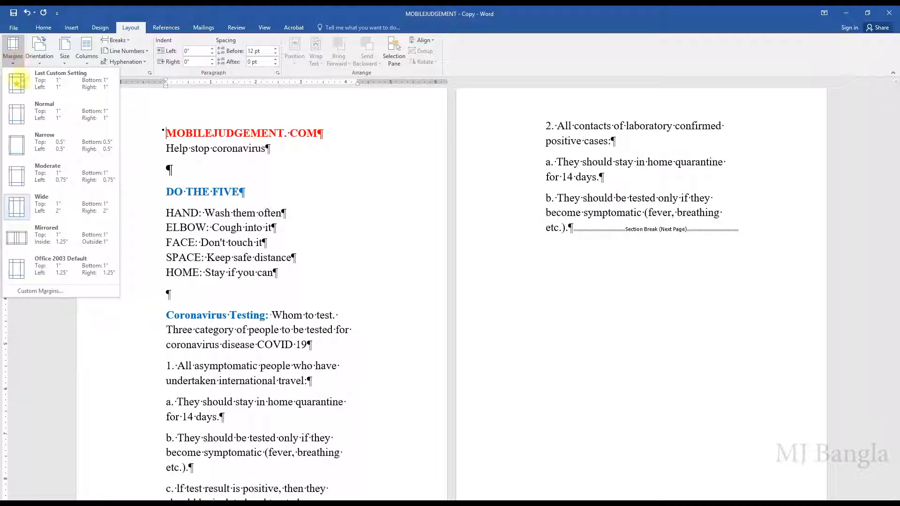
pyautogui.click(67, 145)
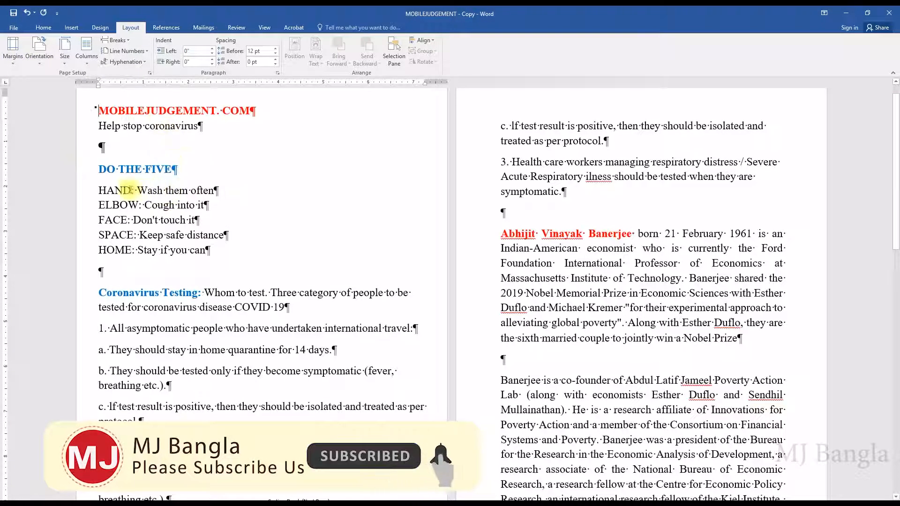
# - Apply the Moderate margin preset to the second section, starting with "c. If test result is positive"
pyautogui.click(499, 125)
pyautogui.click(11, 58)
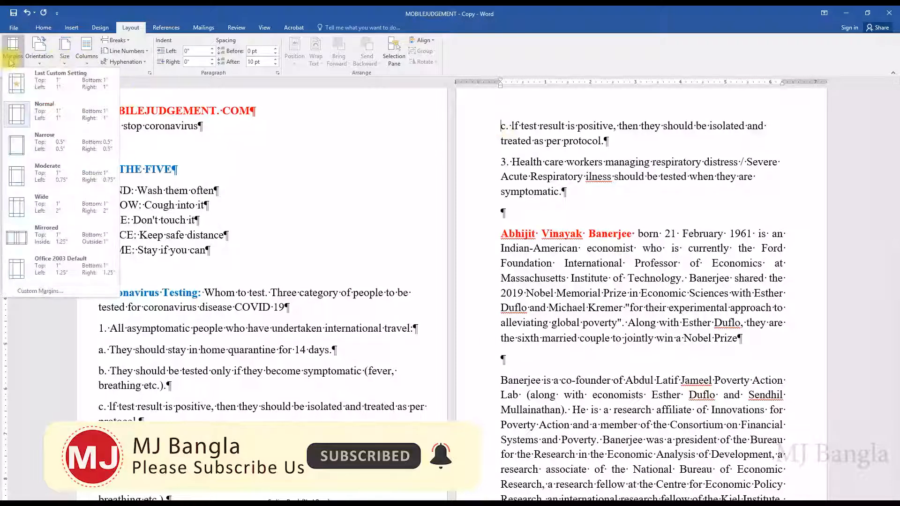
pyautogui.click(16, 176)
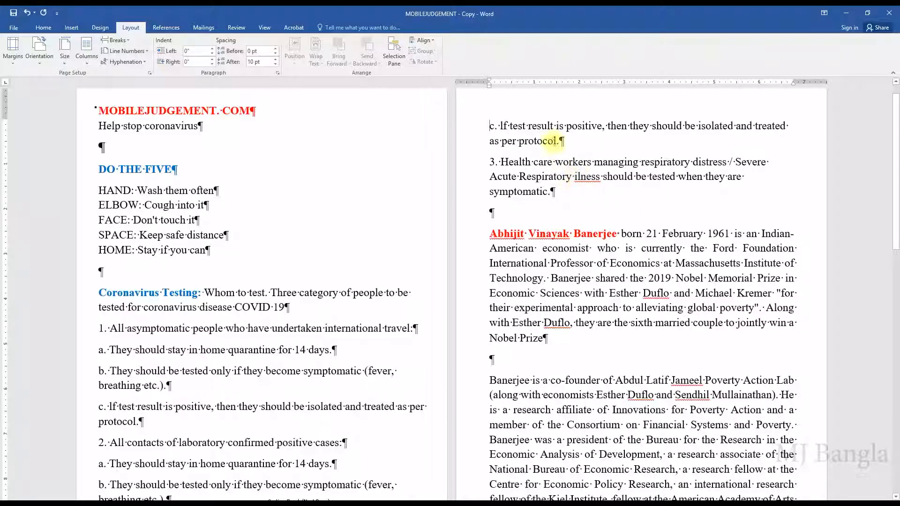
# - Set the second section's page orientation to Landscape, keeping the first section in portrait
pyautogui.click(489, 126)
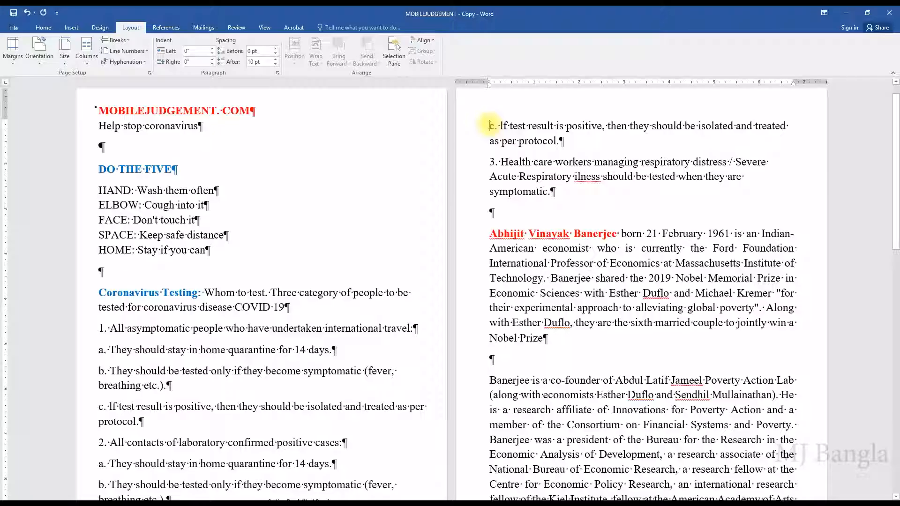
pyautogui.click(39, 49)
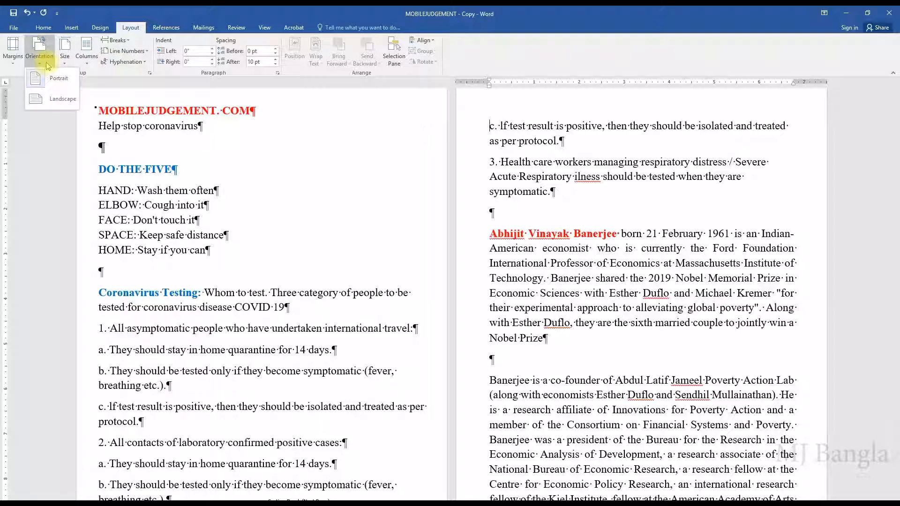
pyautogui.click(59, 99)
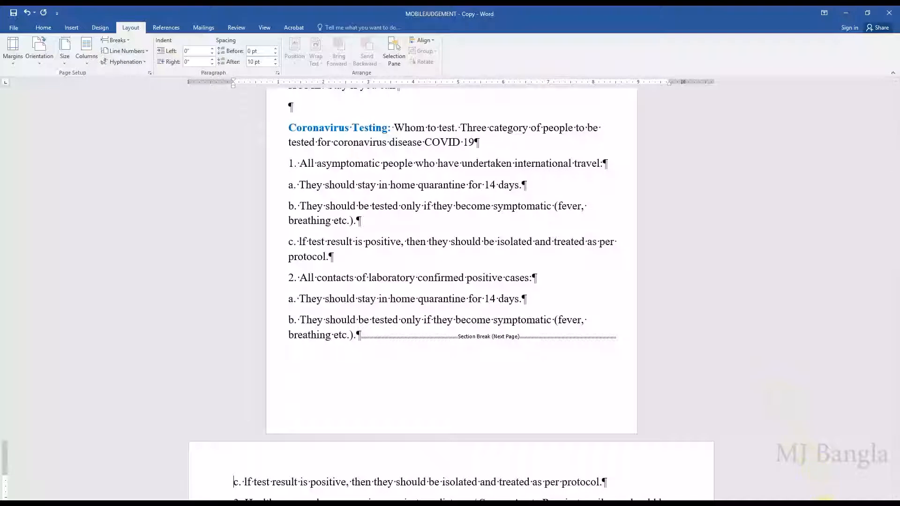
pyautogui.click(822, 504)
pyautogui.click(822, 504)
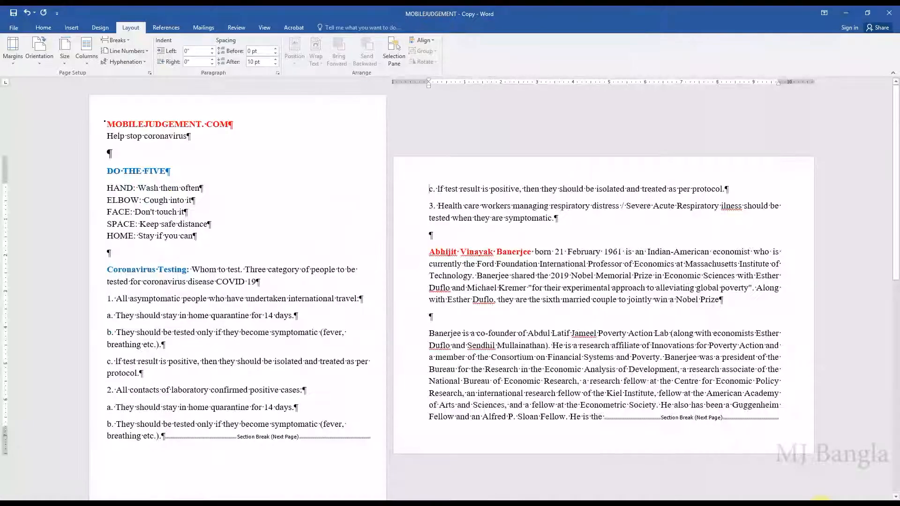
pyautogui.click(822, 504)
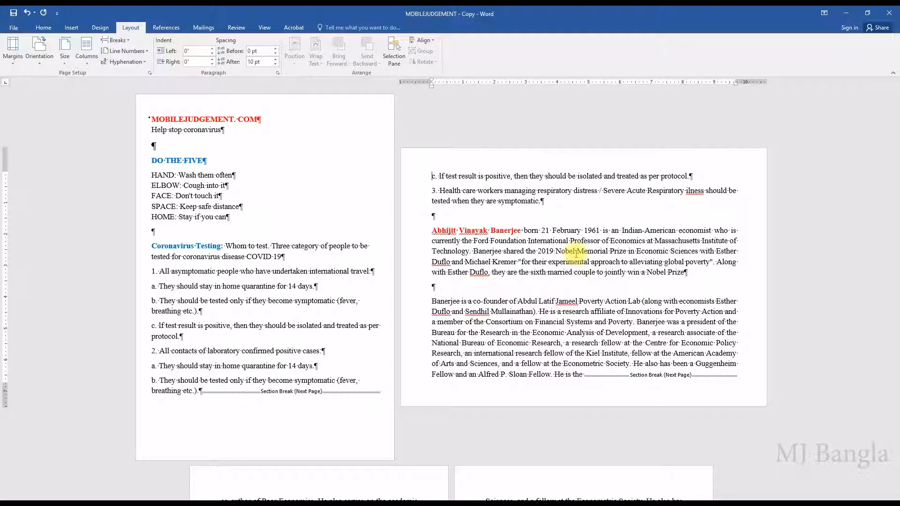
pyautogui.click(45, 28)
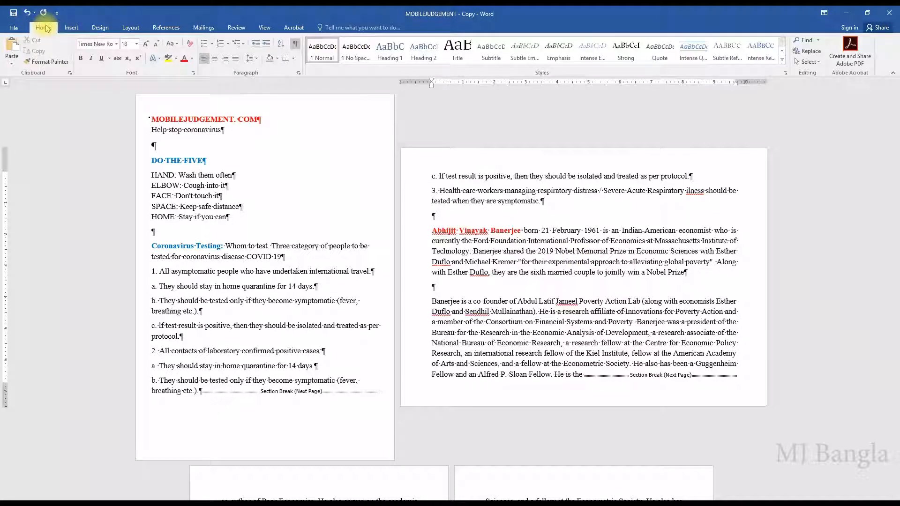
pyautogui.click(74, 29)
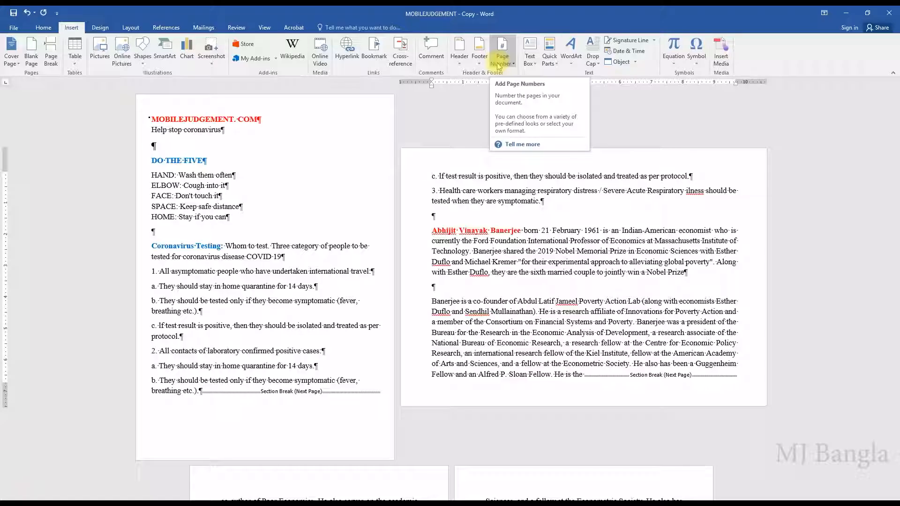
# - Undo the second section's landscape orientation and the margin changes made in both sections
pyautogui.click(27, 13)
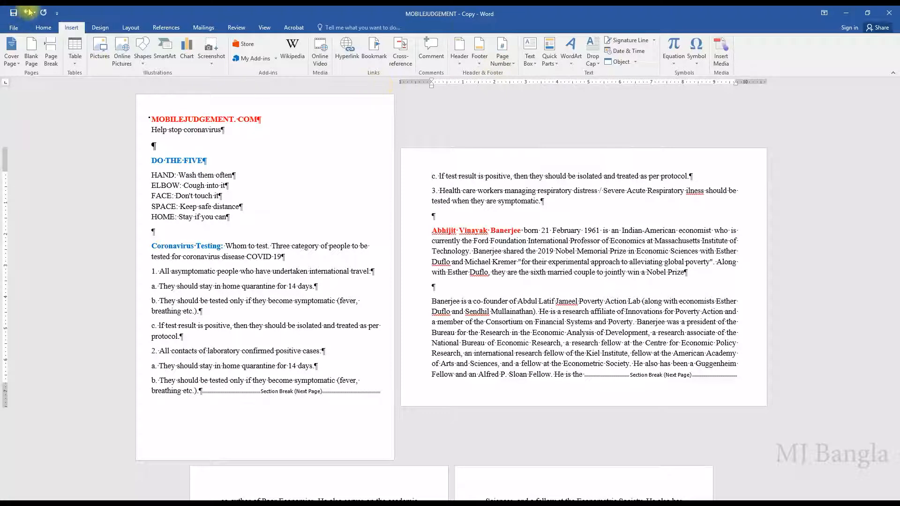
pyautogui.click(27, 13)
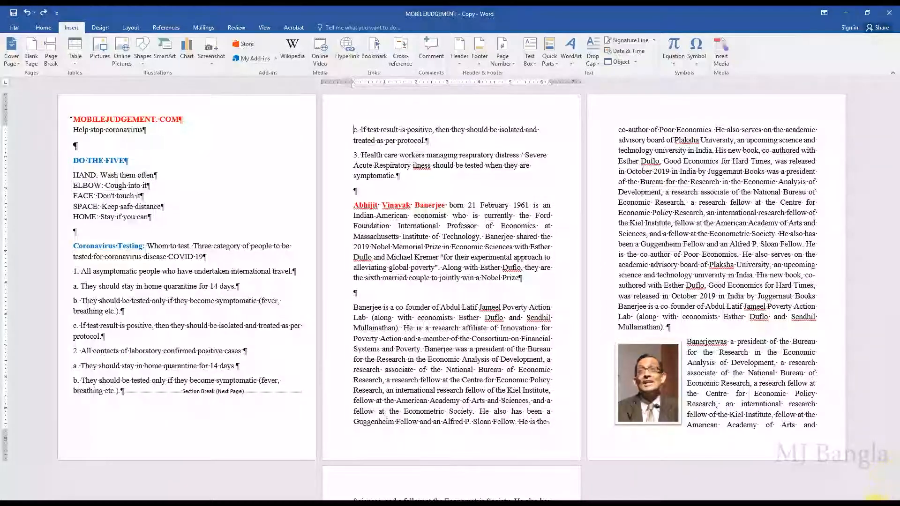
pyautogui.click(875, 501)
pyautogui.click(875, 501)
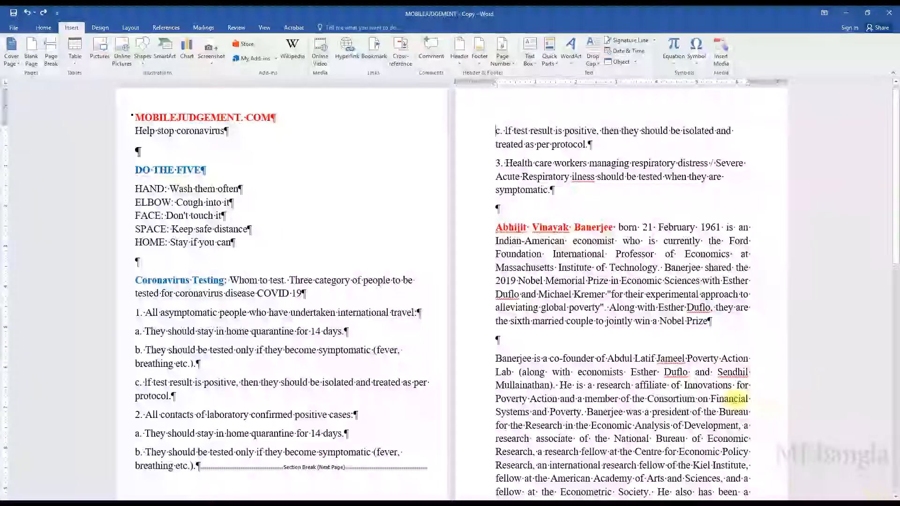
pyautogui.click(875, 501)
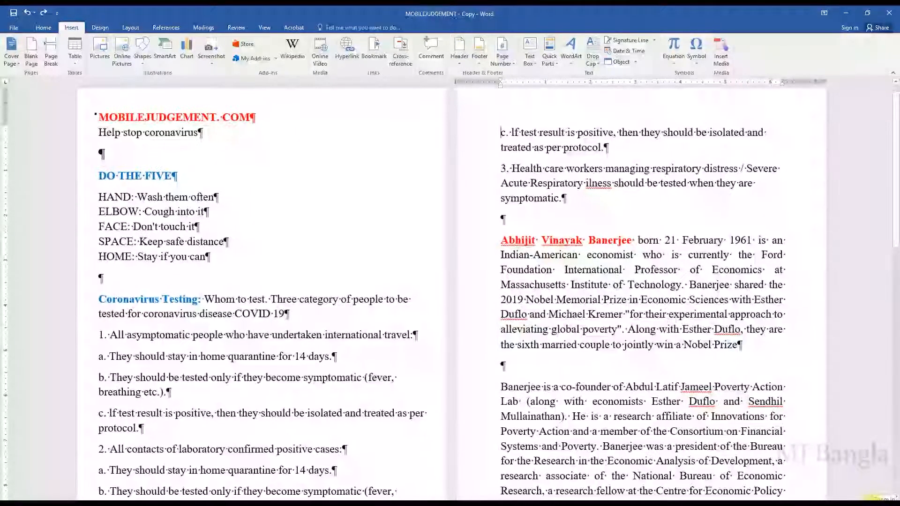
pyautogui.click(25, 14)
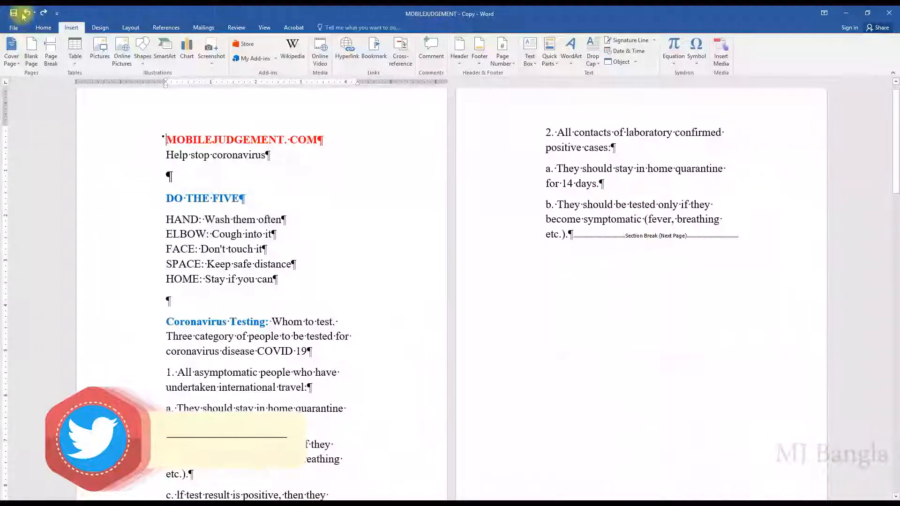
pyautogui.click(24, 14)
pyautogui.scroll(1, 450, 177)
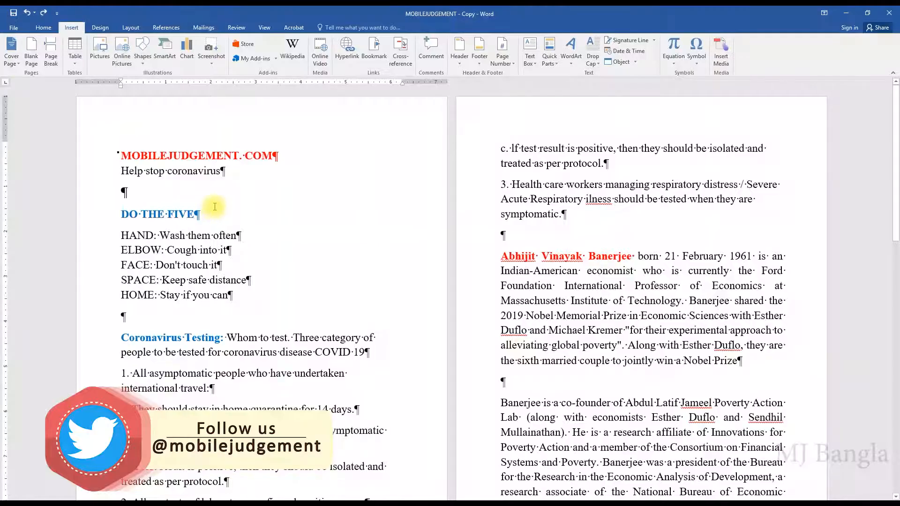
# - Examine the available section break types and the Next Page section break at the end of the first page
pyautogui.scroll(-4, 214, 206)
pyautogui.scroll(4, 175, 195)
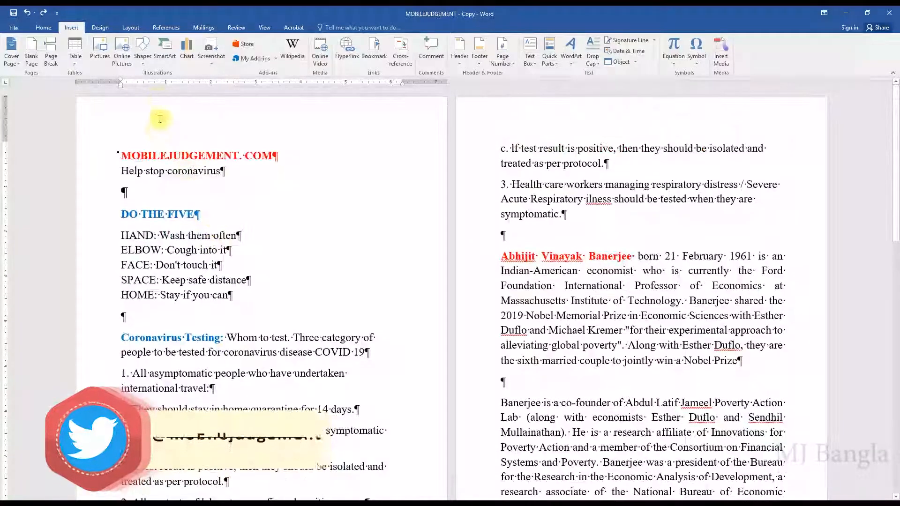
pyautogui.click(130, 28)
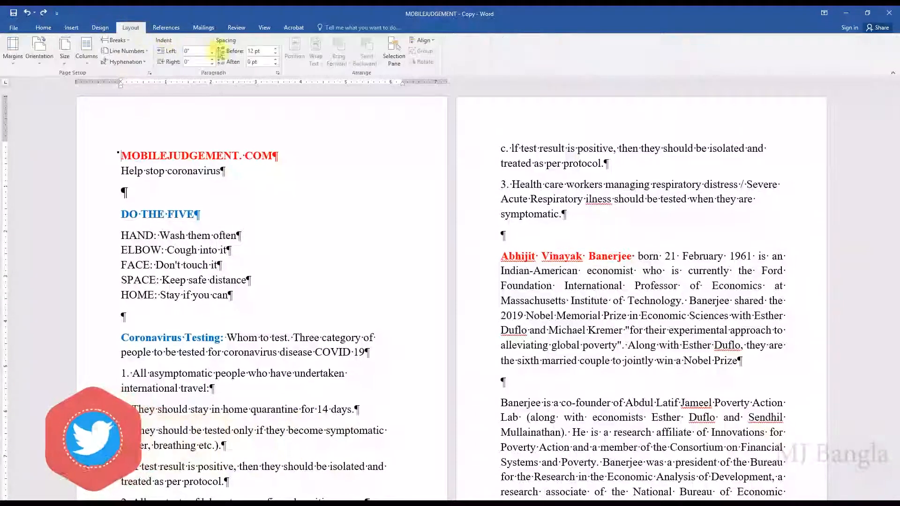
pyautogui.click(131, 42)
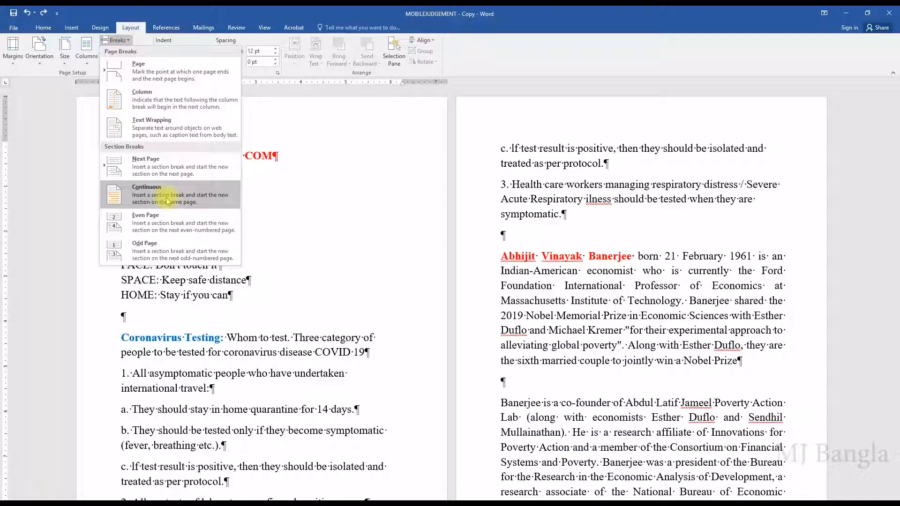
pyautogui.click(295, 287)
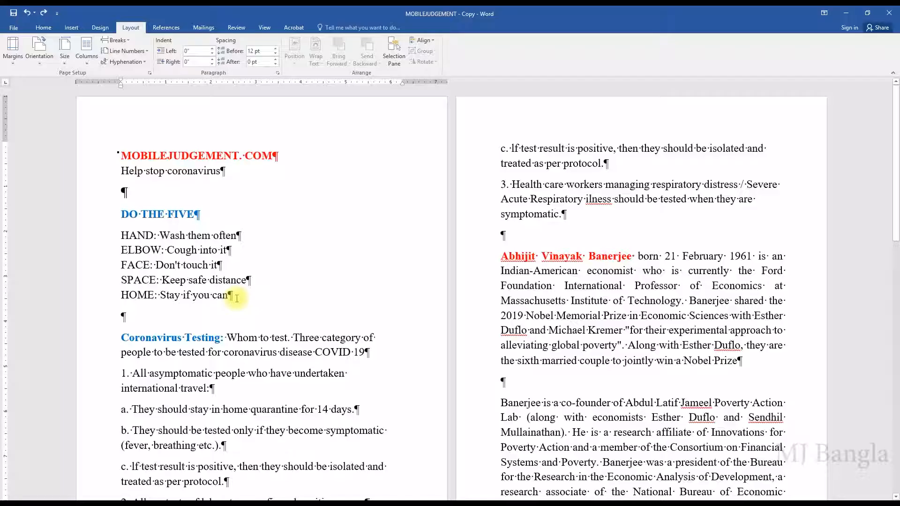
pyautogui.scroll(-3, 237, 298)
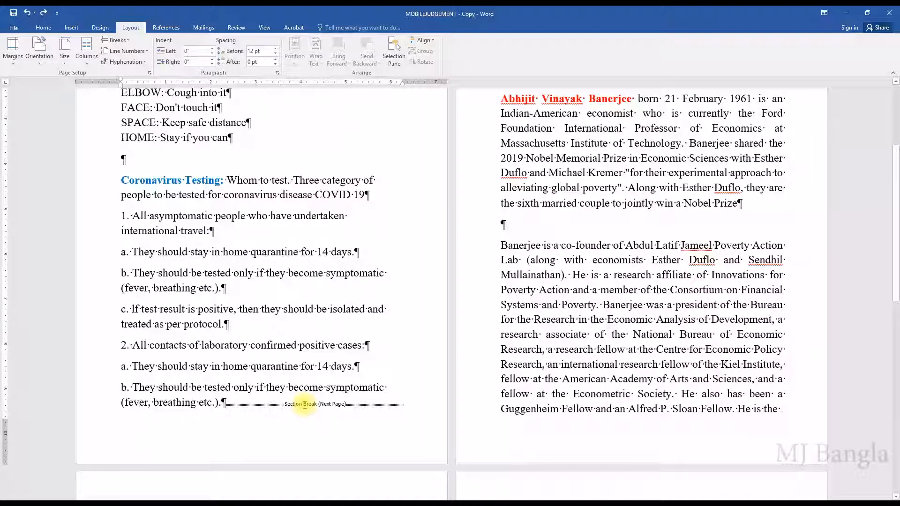
pyautogui.scroll(3, 305, 405)
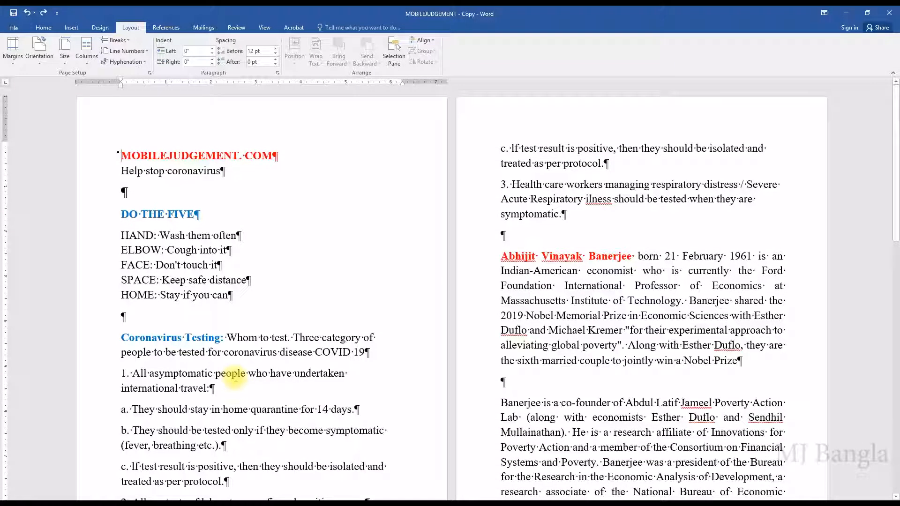
pyautogui.click(128, 42)
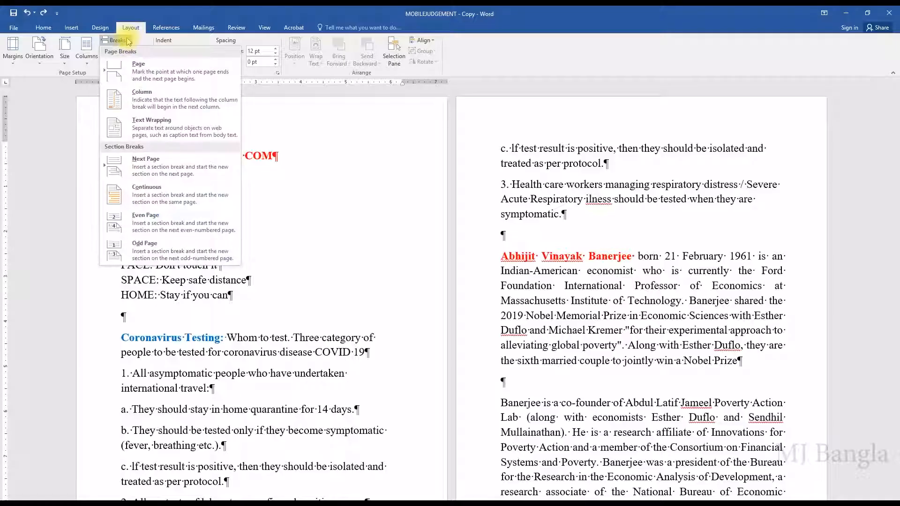
pyautogui.click(289, 233)
pyautogui.scroll(-2, 202, 365)
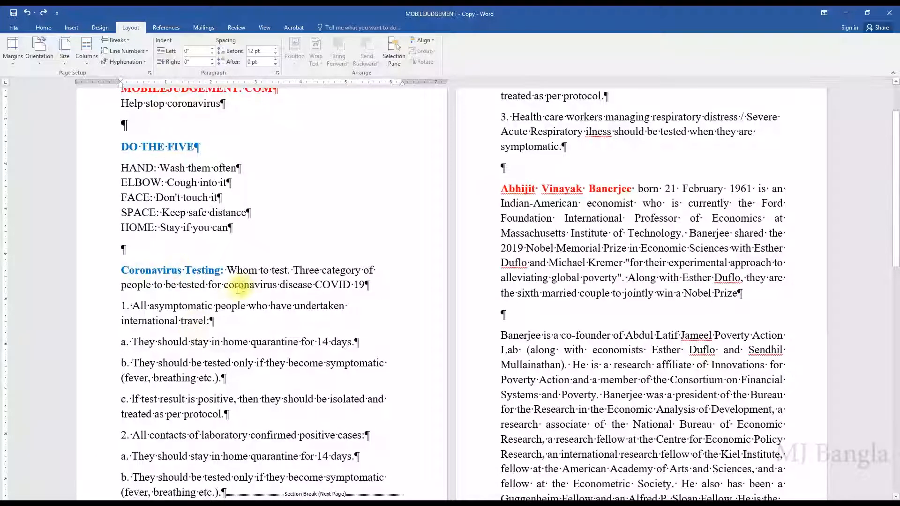
pyautogui.scroll(2, 230, 239)
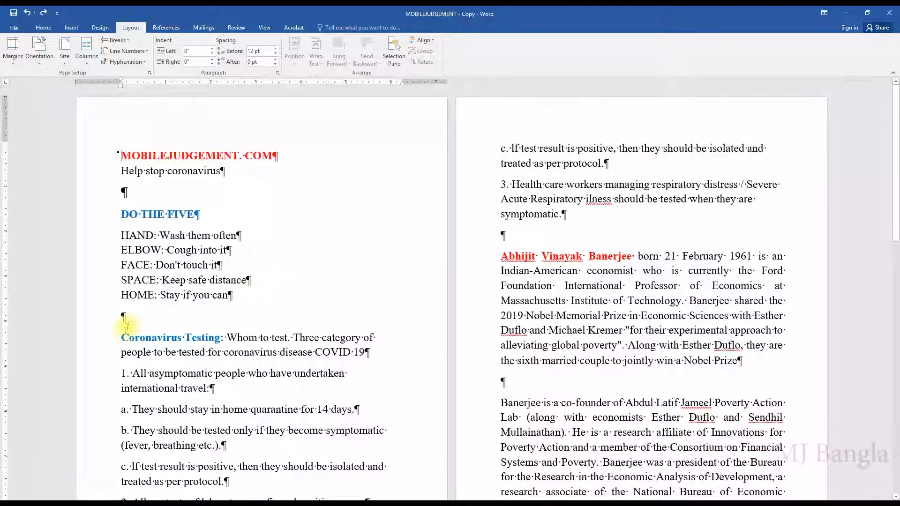
# - Insert a Continuous section break just before the "Coronavirus Testing:" heading
pyautogui.click(122, 337)
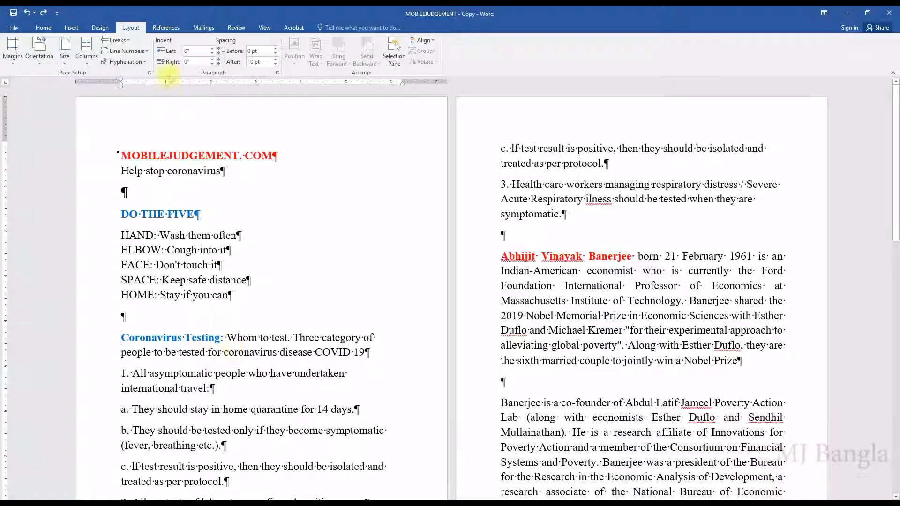
pyautogui.click(130, 41)
pyautogui.click(159, 194)
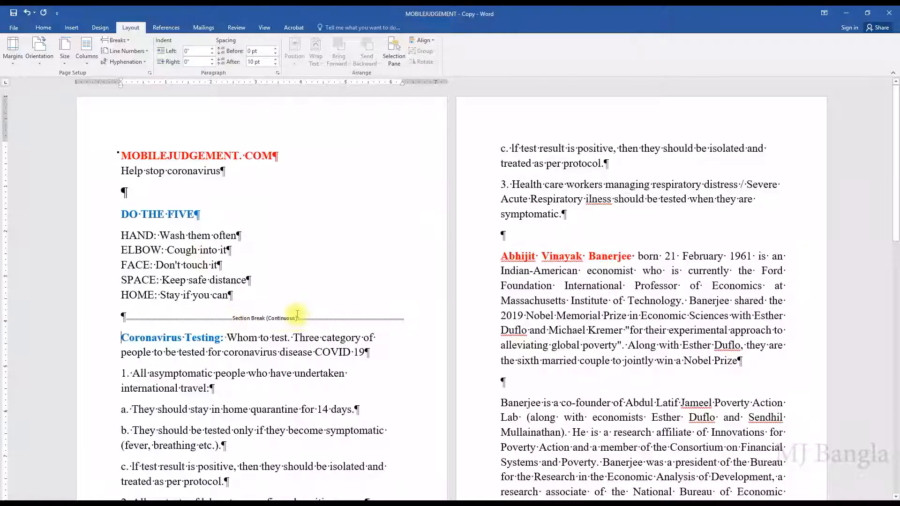
# - Apply the Wide margin preset to the section above the continuous break, from "MOBILEJUDGEMENT. COM" to "HOME: Stay if you can"
pyautogui.moveTo(238, 296); pyautogui.dragTo(119, 162)
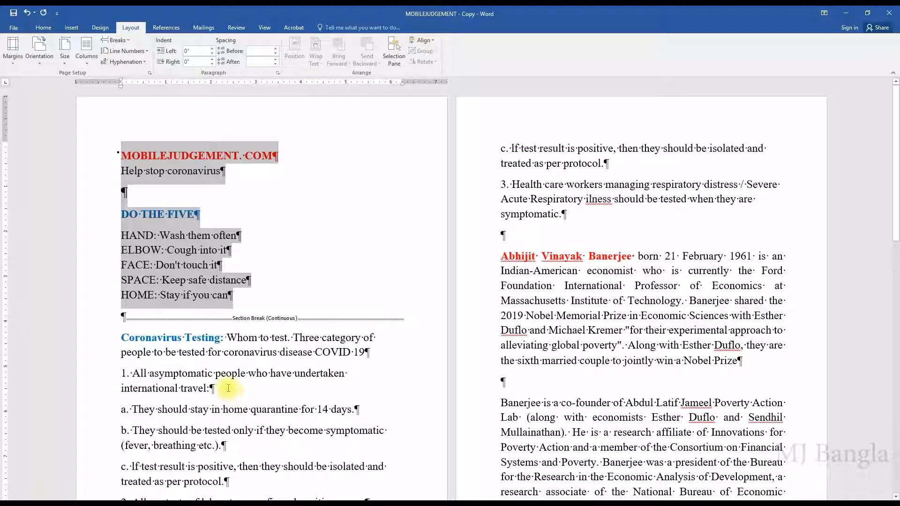
pyautogui.click(15, 61)
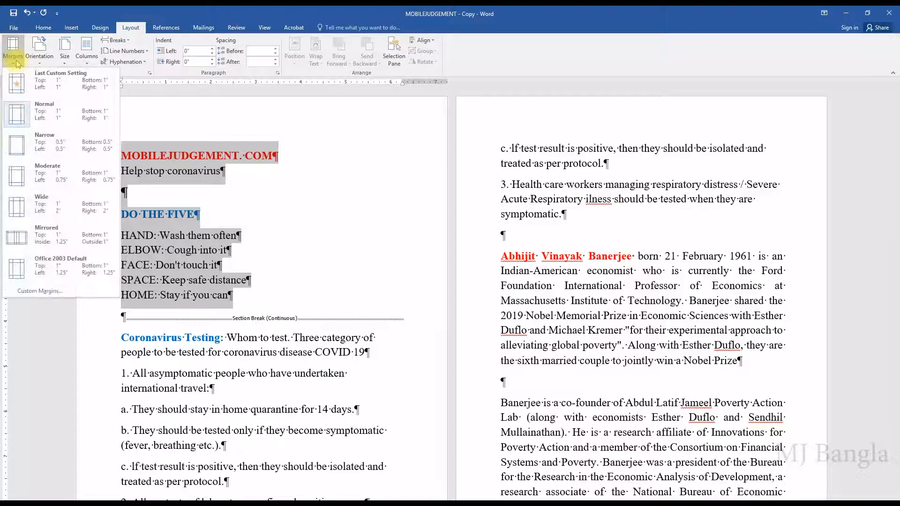
pyautogui.click(65, 209)
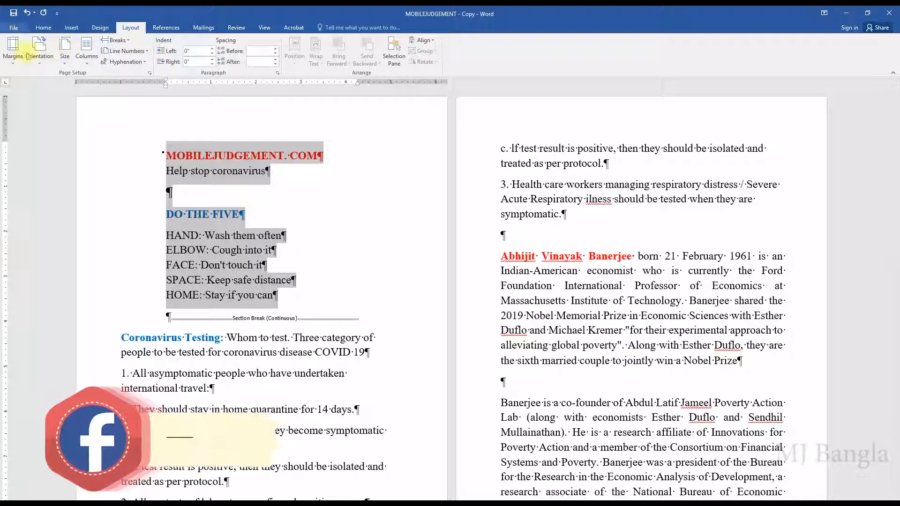
pyautogui.scroll(-3, 241, 261)
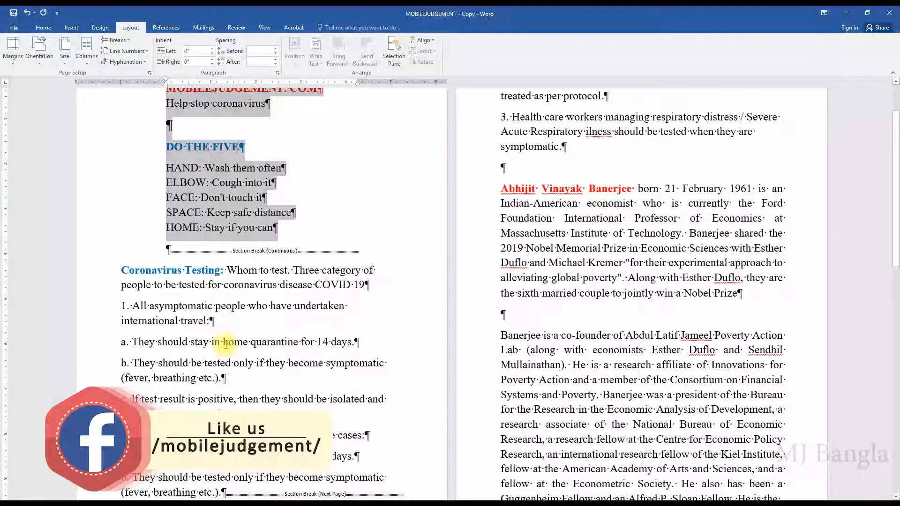
pyautogui.scroll(3, 226, 344)
pyautogui.click(304, 199)
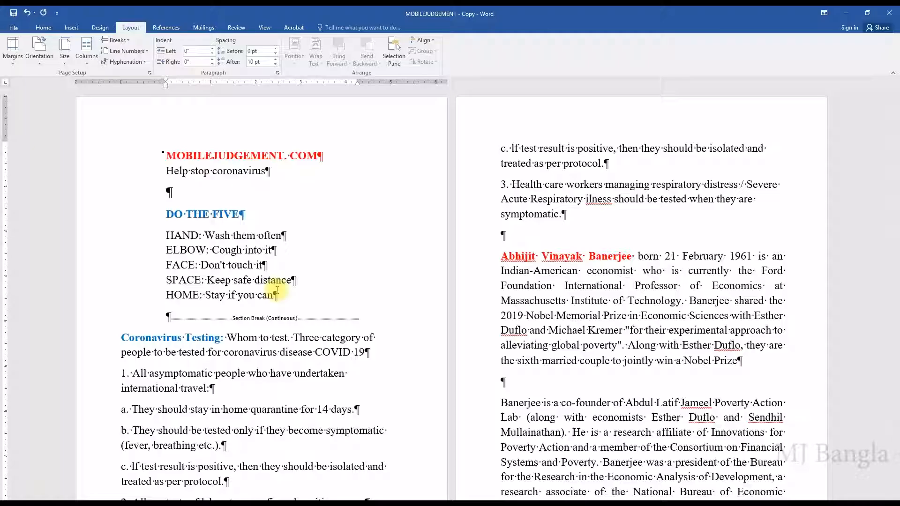
pyautogui.click(195, 171)
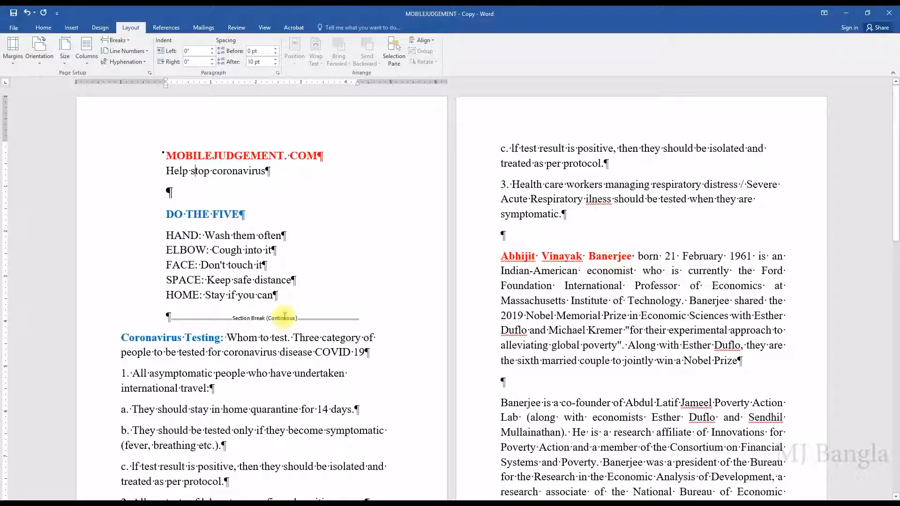
# - Undo the Wide margins and the Continuous section break before "Coronavirus Testing:"
pyautogui.click(27, 13)
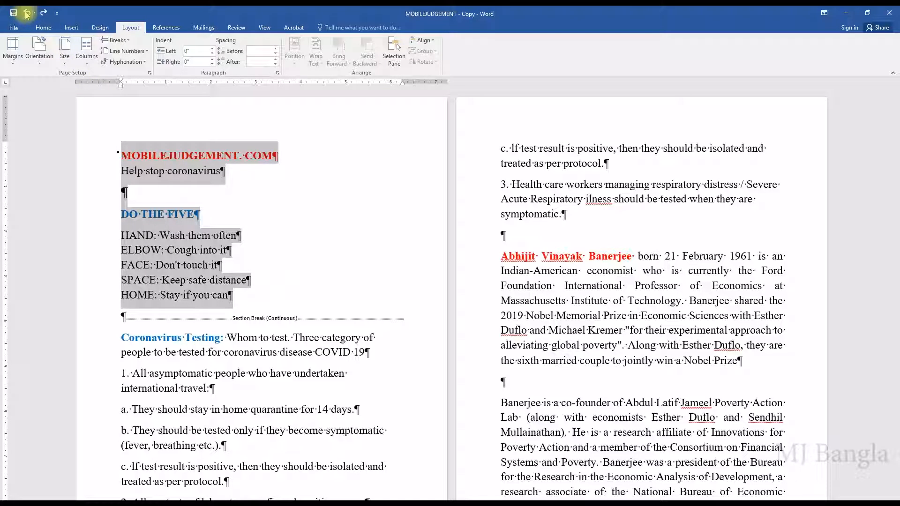
pyautogui.click(27, 13)
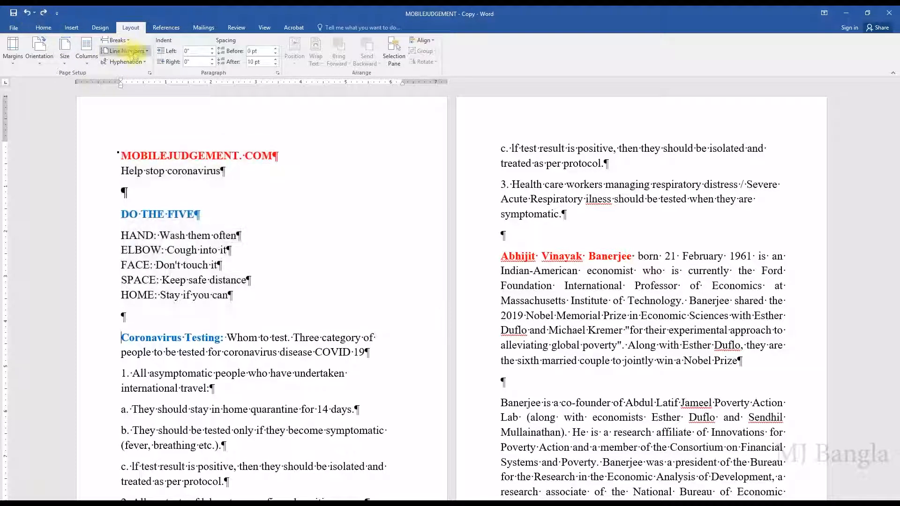
pyautogui.click(123, 41)
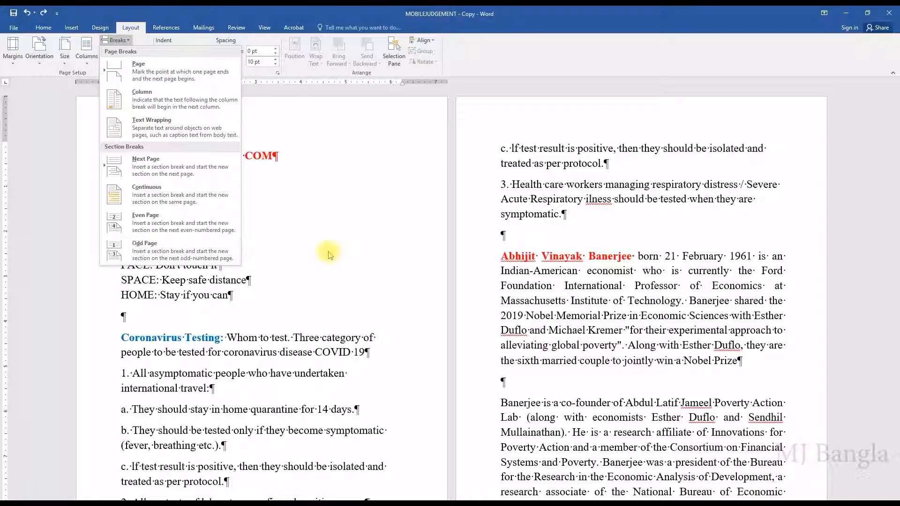
pyautogui.click(382, 251)
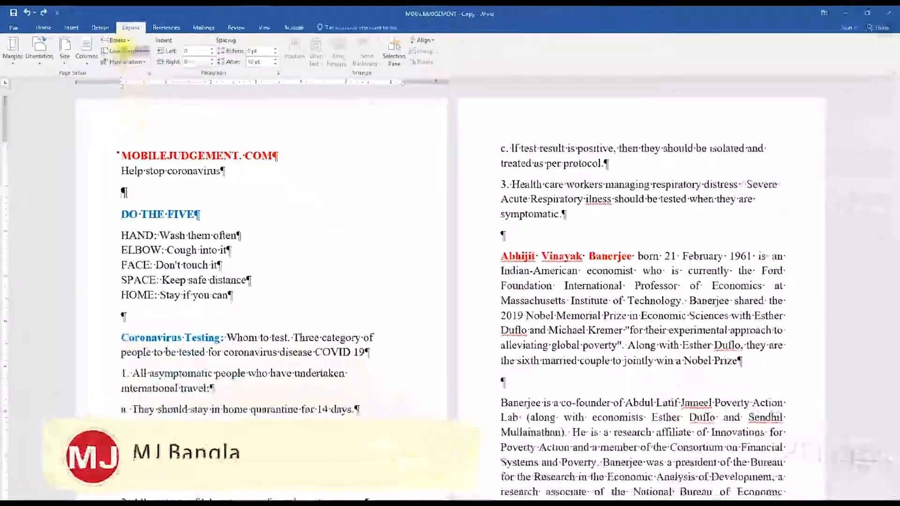
pyautogui.click(190, 60)
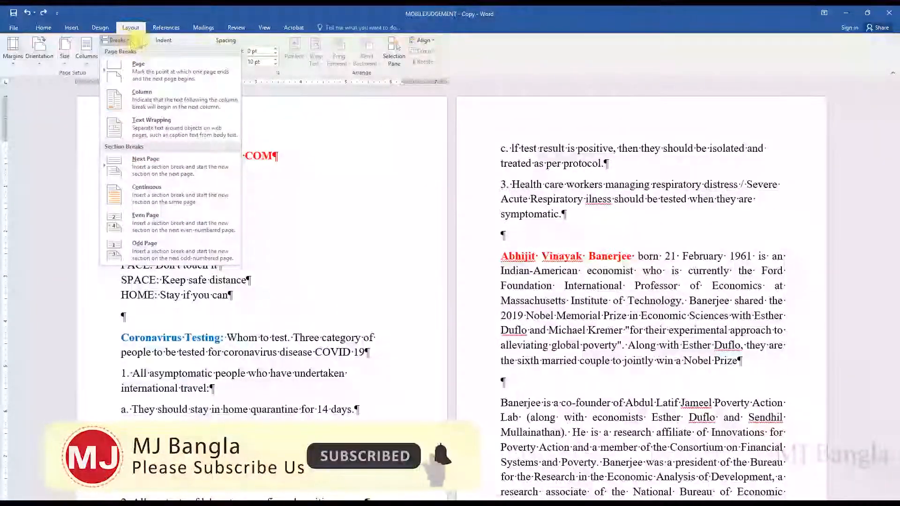
pyautogui.click(123, 41)
# - Turn on Continuous line numbering for the first section
pyautogui.click(145, 53)
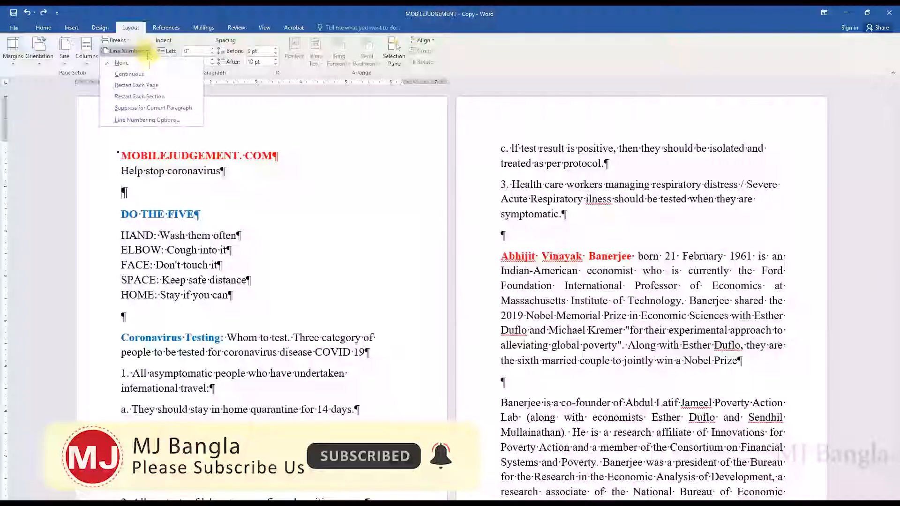
pyautogui.click(142, 77)
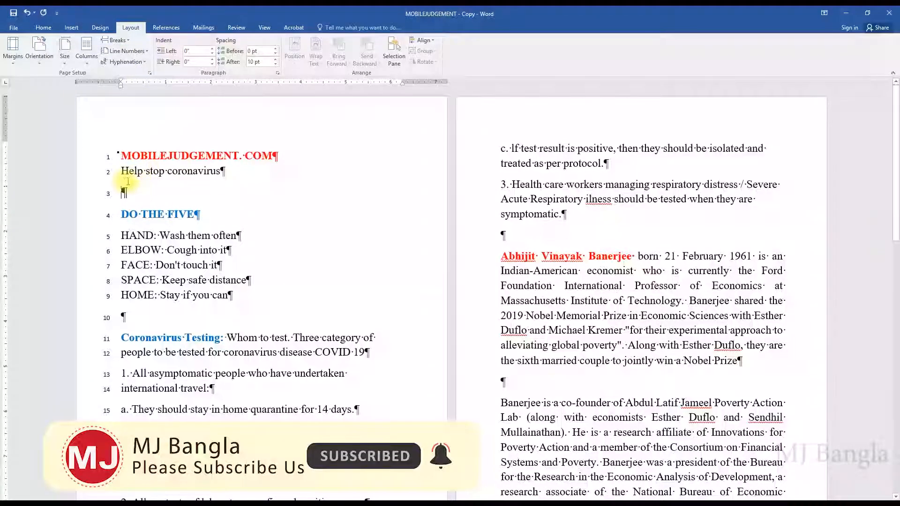
pyautogui.scroll(-2, 117, 165)
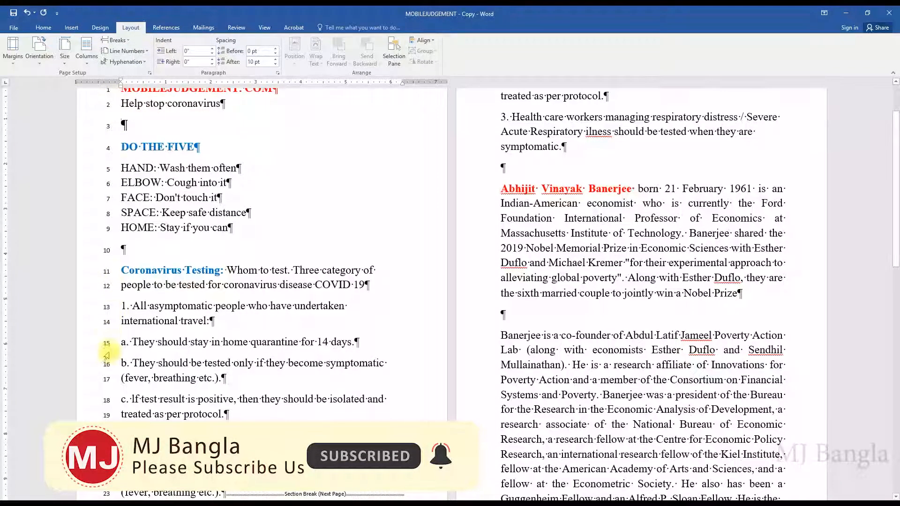
pyautogui.scroll(-3, 110, 352)
pyautogui.scroll(5, 230, 211)
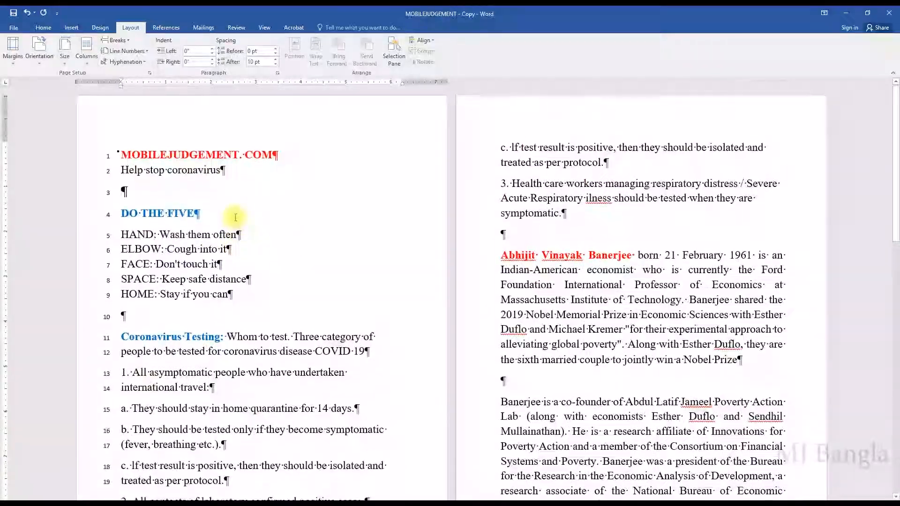
# - Examine the line numbering choices and how the line numbers run up to the Next Page section break
pyautogui.click(149, 52)
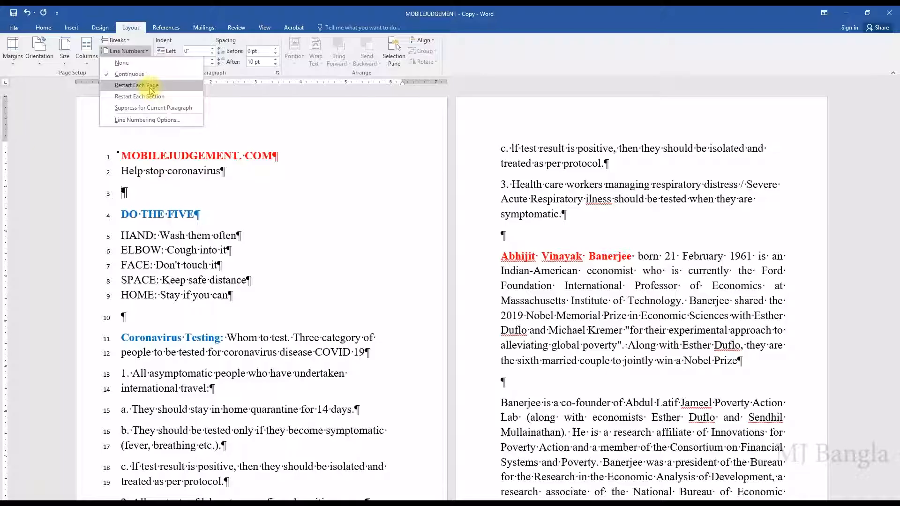
pyautogui.click(253, 235)
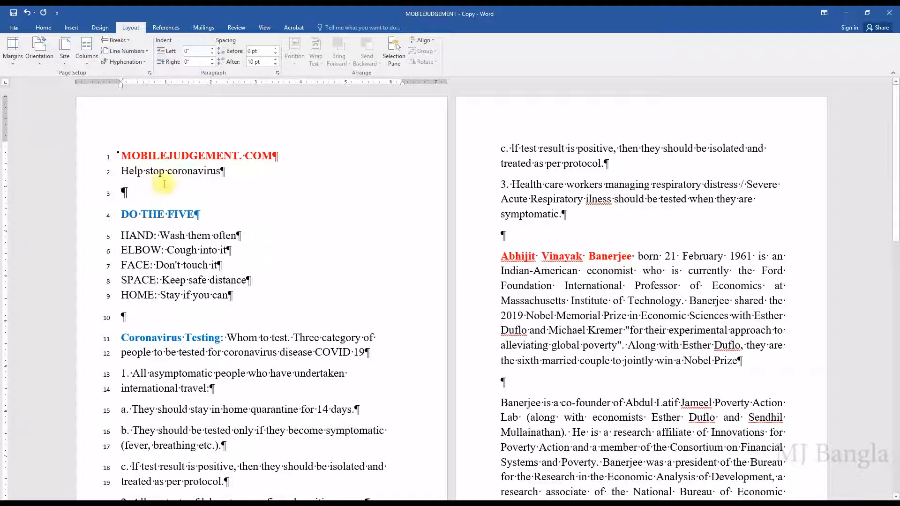
pyautogui.scroll(-6, 305, 286)
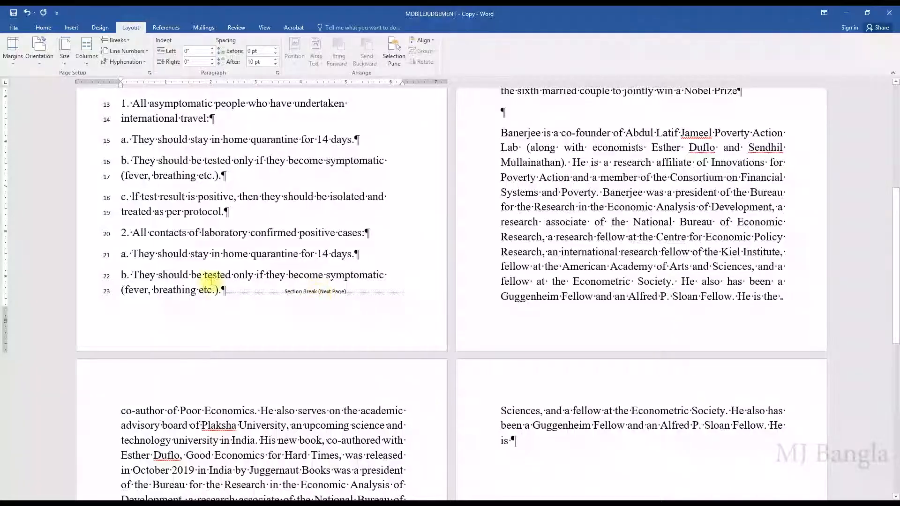
pyautogui.scroll(3, 321, 293)
pyautogui.scroll(3, 624, 274)
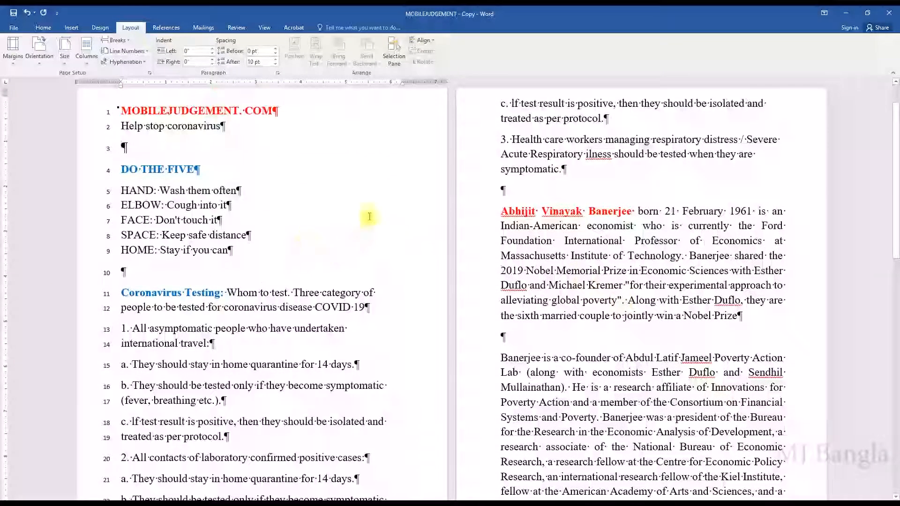
pyautogui.scroll(-4, 238, 266)
pyautogui.scroll(-2, 238, 266)
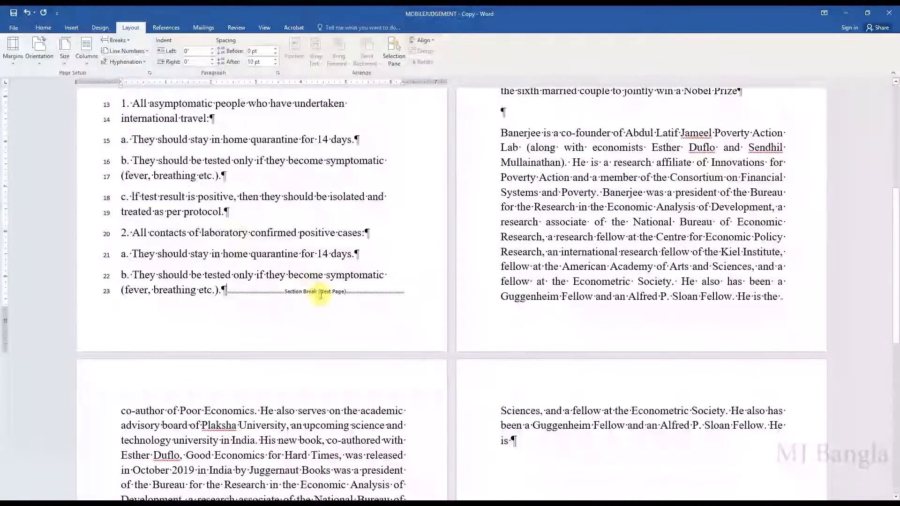
pyautogui.doubleClick(309, 295)
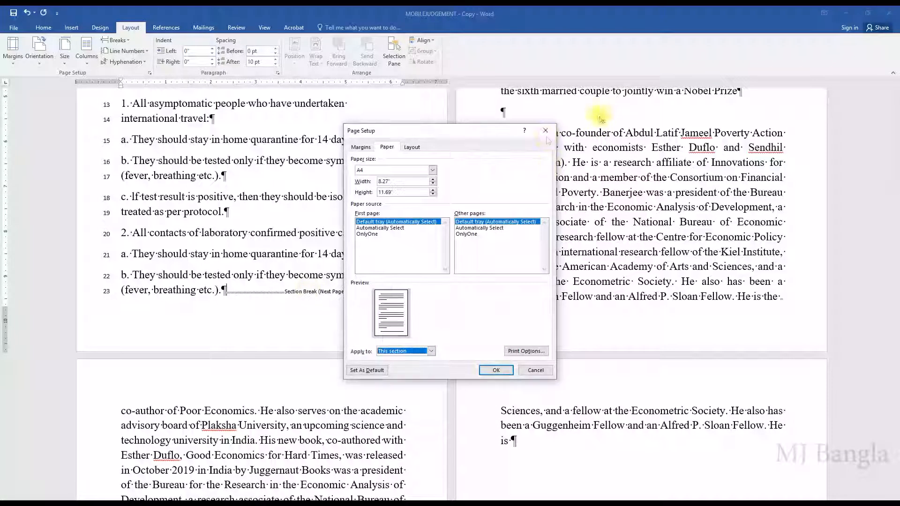
pyautogui.click(546, 128)
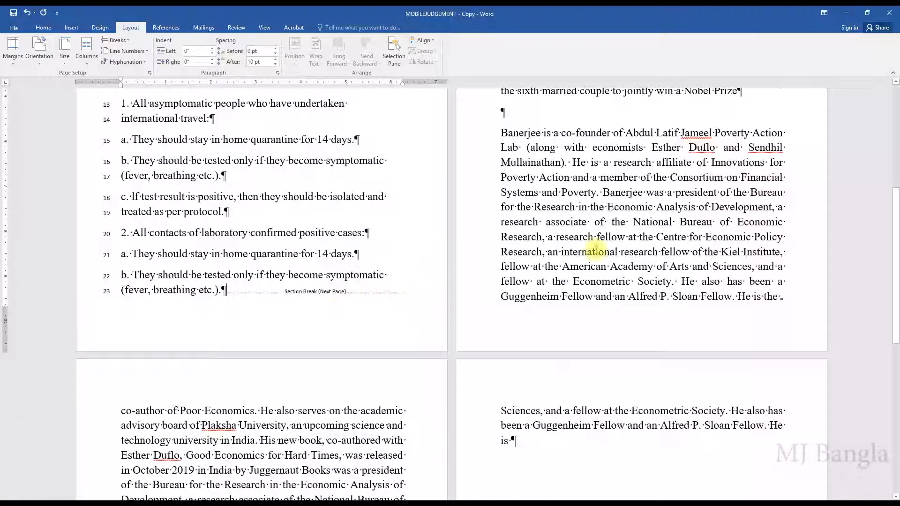
pyautogui.scroll(6, 597, 253)
pyautogui.scroll(-3, 552, 176)
# - Turn on Continuous line numbering for the text running across the first two pages
pyautogui.doubleClick(781, 440)
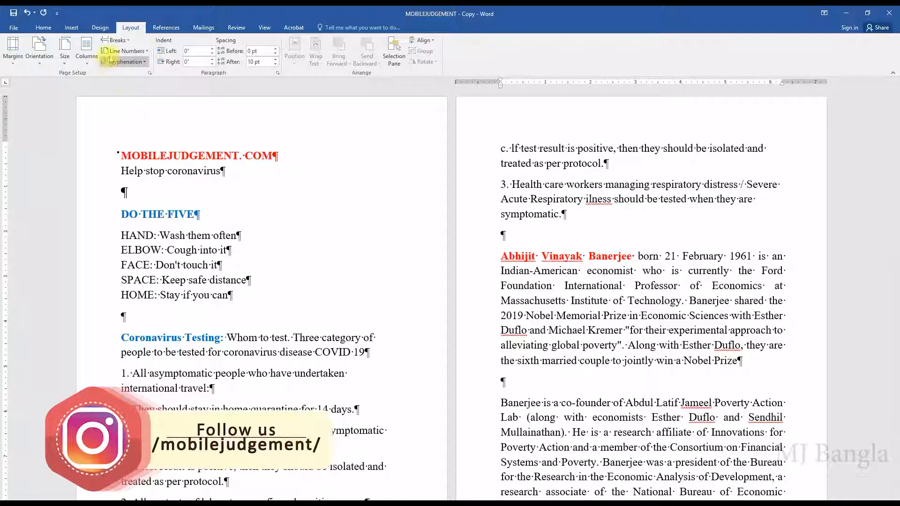
pyautogui.click(147, 51)
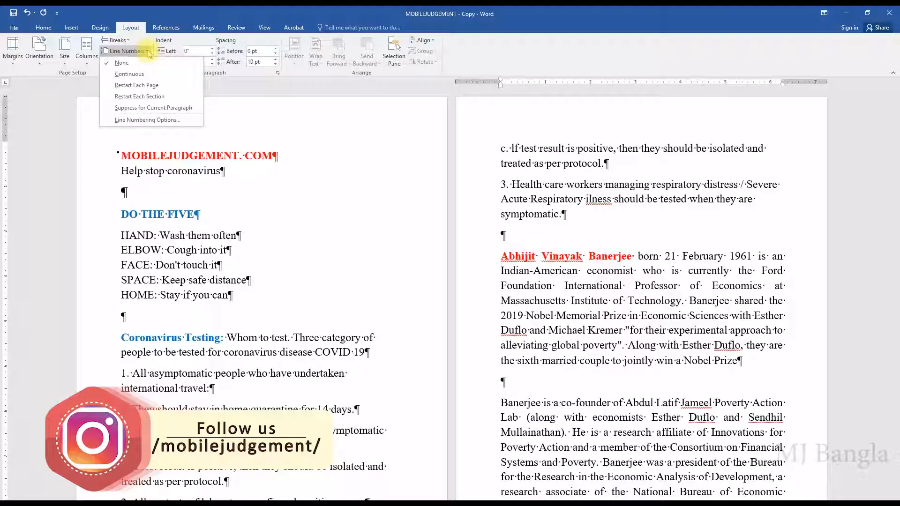
pyautogui.click(130, 74)
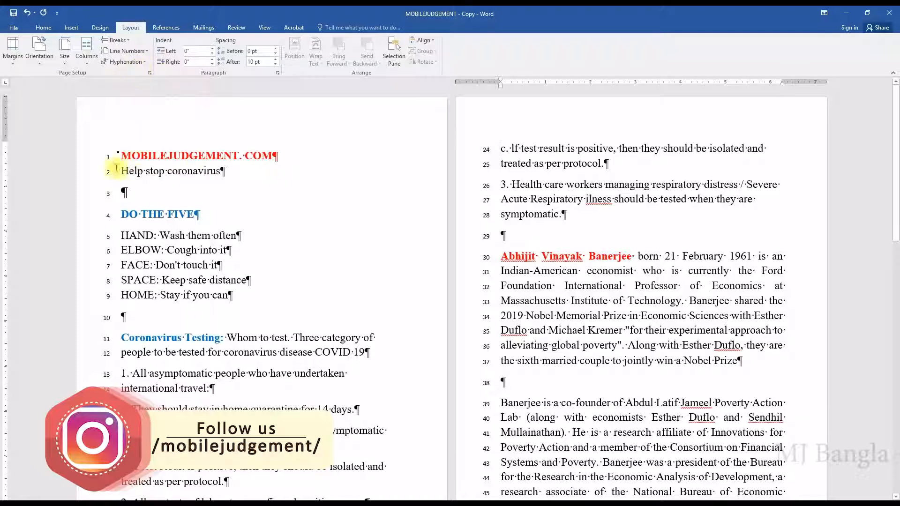
# - Examine how the continuous line numbers carry on from the first page to the following pages
pyautogui.scroll(-3, 204, 404)
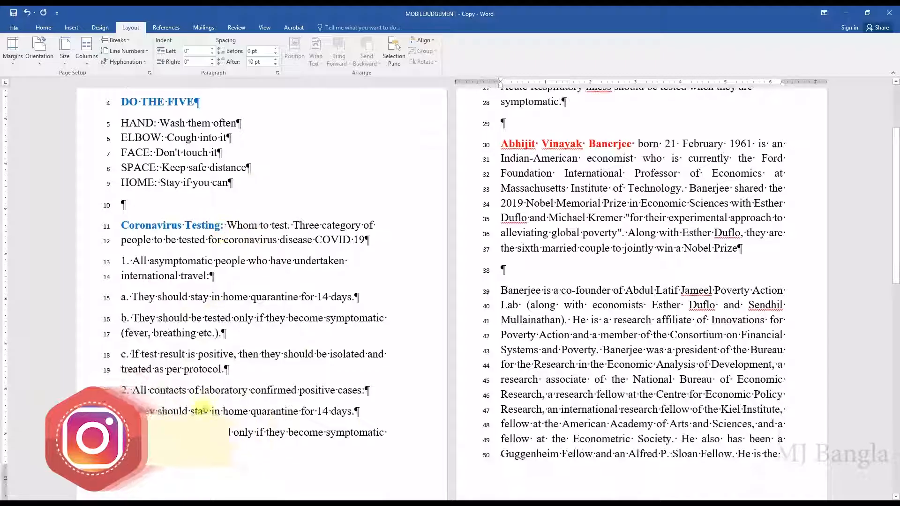
pyautogui.scroll(-8, 431, 373)
pyautogui.scroll(8, 346, 267)
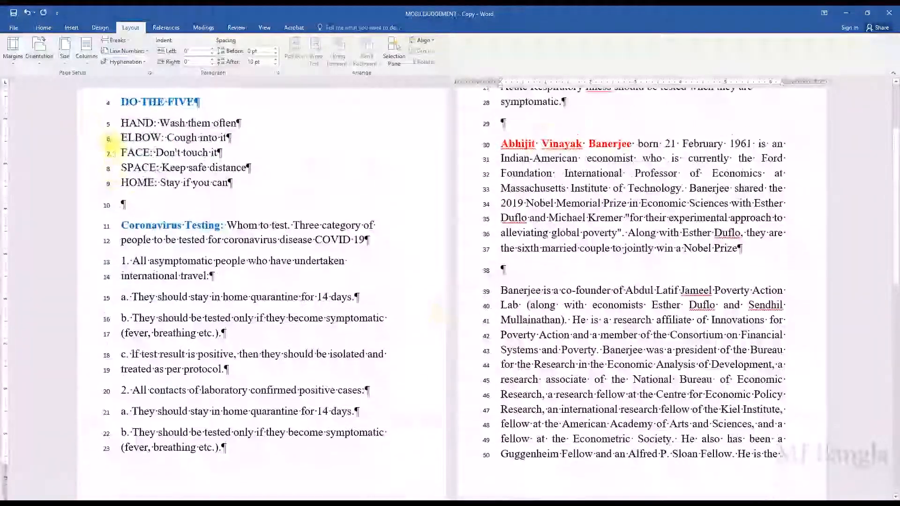
pyautogui.scroll(2, 108, 153)
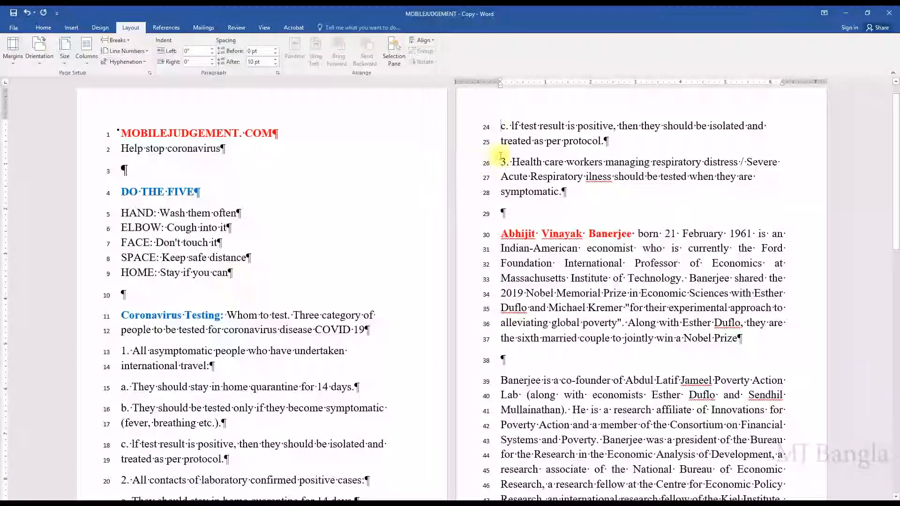
pyautogui.scroll(-5, 519, 316)
pyautogui.scroll(-3, 221, 332)
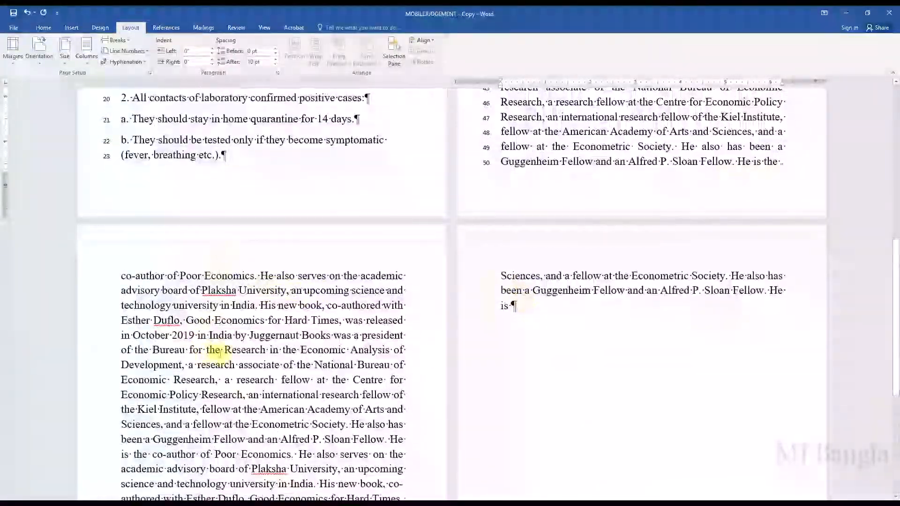
pyautogui.scroll(3, 221, 351)
pyautogui.scroll(-9, 222, 355)
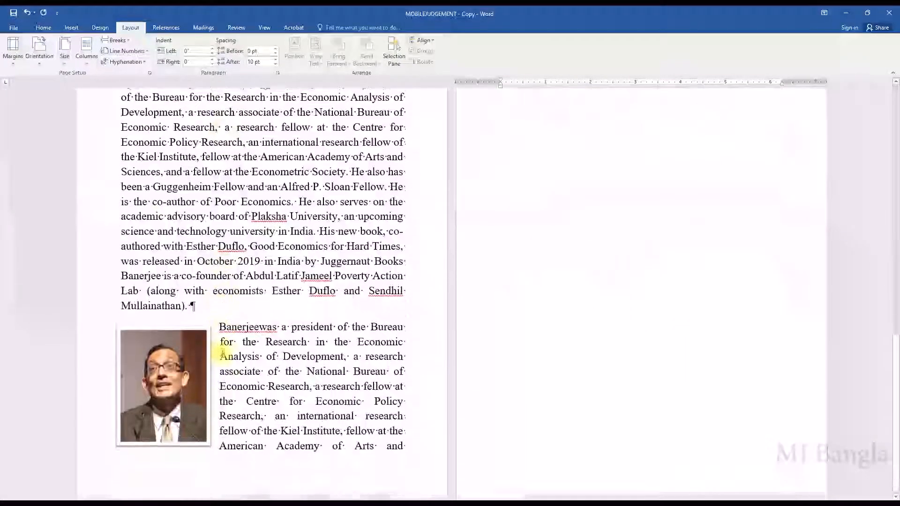
pyautogui.scroll(6, 221, 349)
pyautogui.scroll(8, 220, 354)
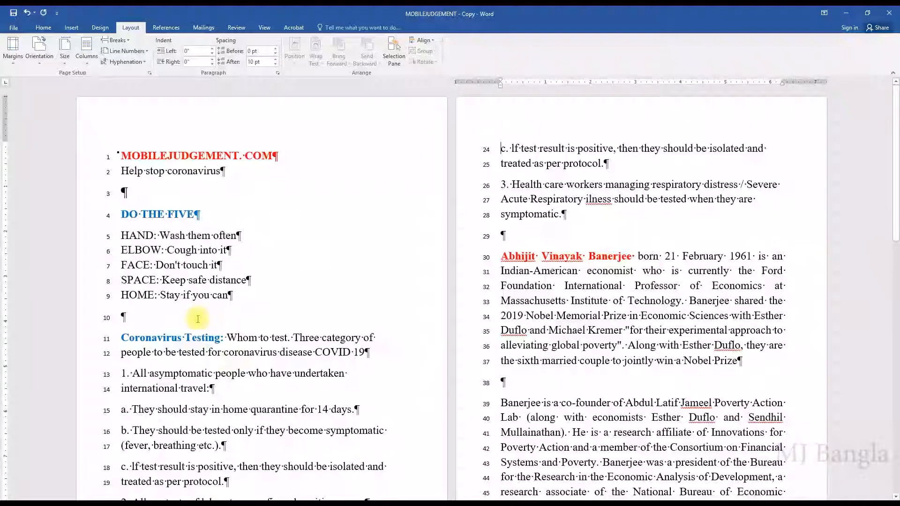
# - Switch the line numbering to Restart Each Page
pyautogui.click(146, 52)
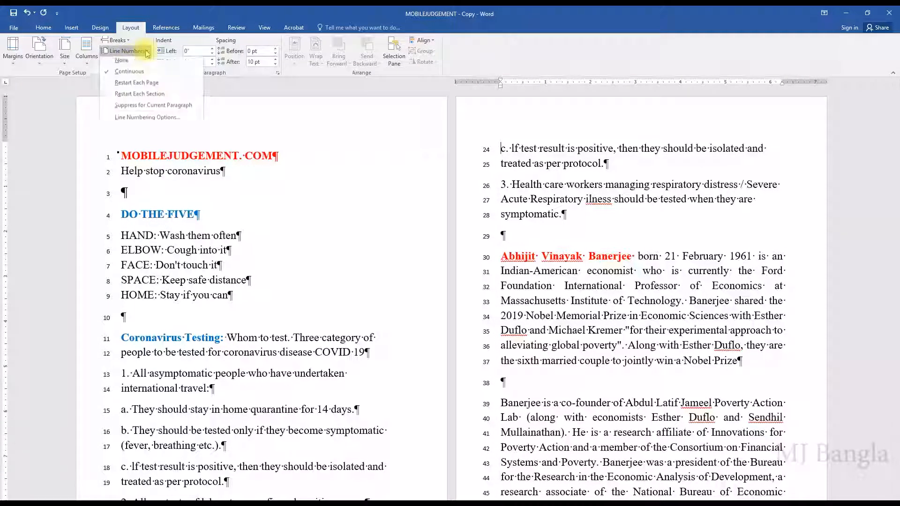
pyautogui.click(153, 85)
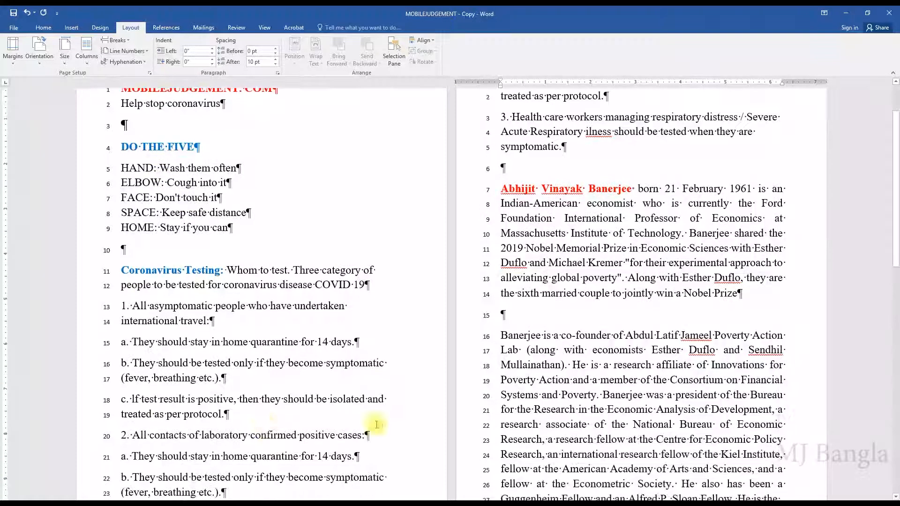
pyautogui.scroll(2, 371, 422)
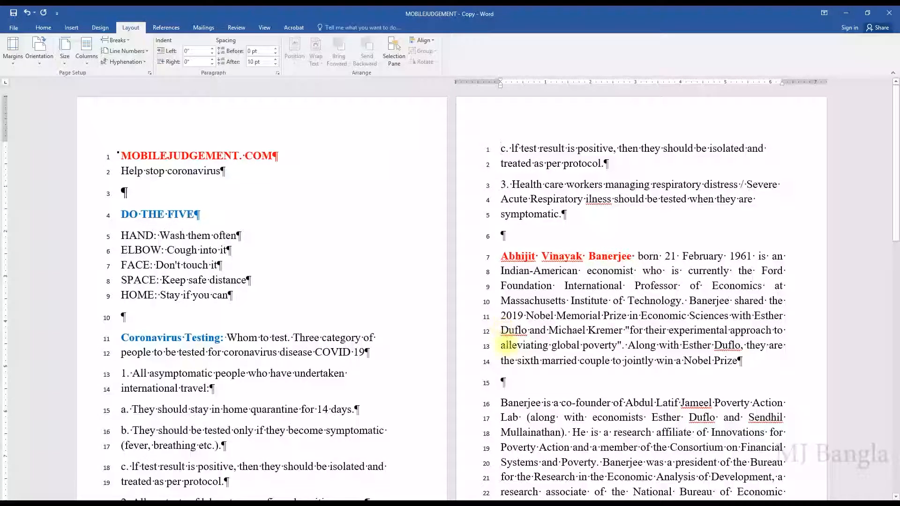
# - Look over the Page Setup layout settings reached through Line Numbering Options and cancel the dialog
pyautogui.click(146, 52)
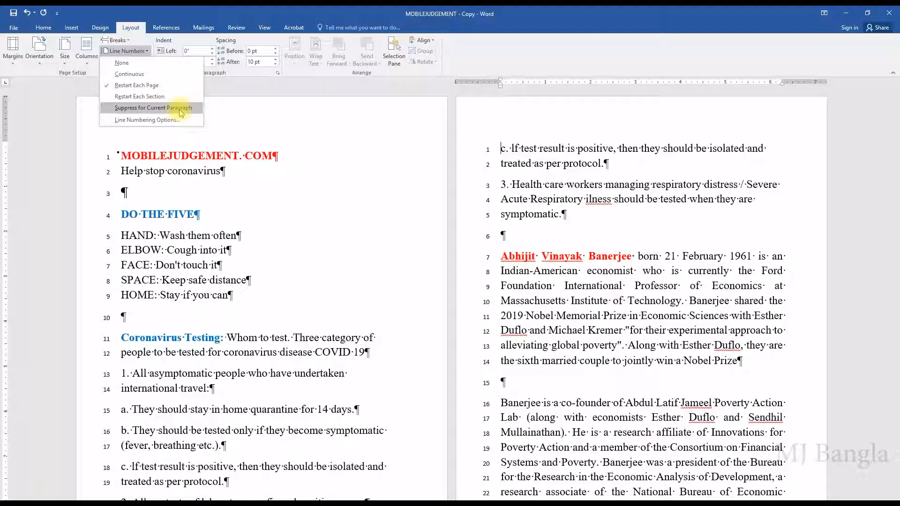
pyautogui.click(168, 120)
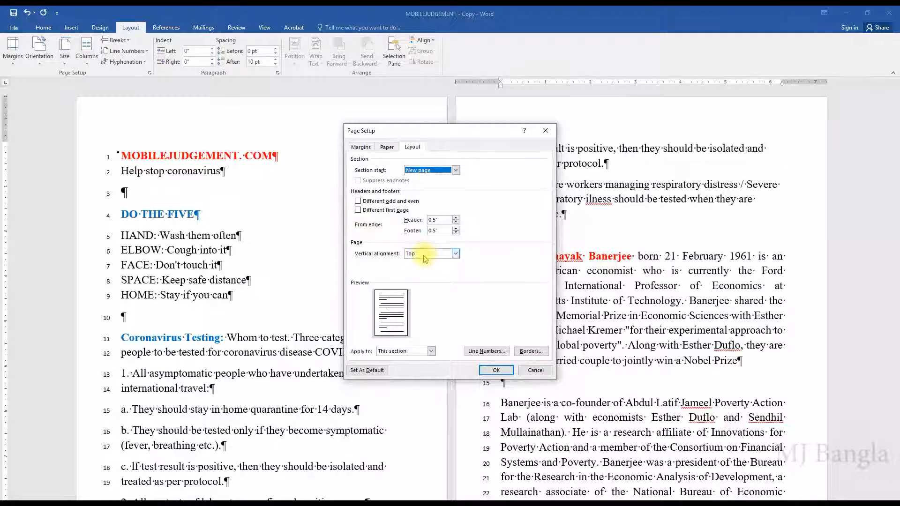
pyautogui.click(536, 372)
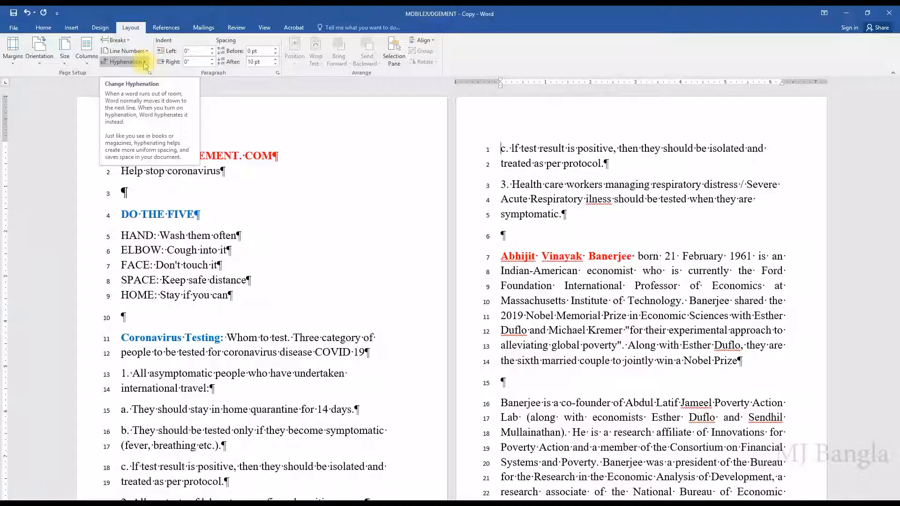
# - Turn on Automatic hyphenation for the document and hide the formatting marks
pyautogui.click(145, 64)
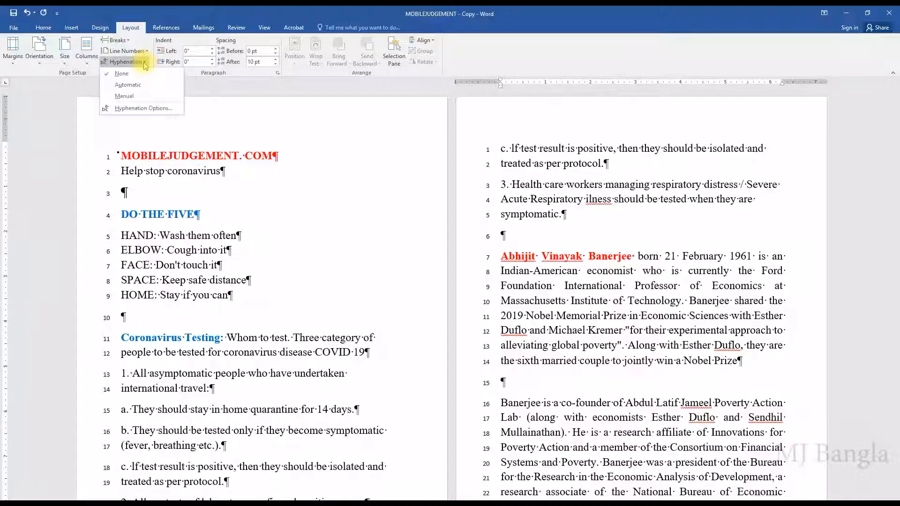
pyautogui.click(134, 88)
pyautogui.click(44, 29)
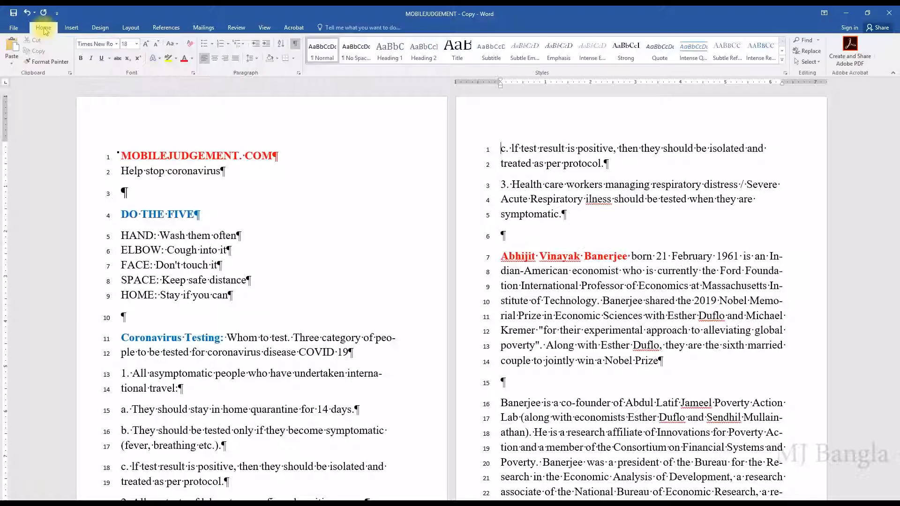
pyautogui.click(297, 46)
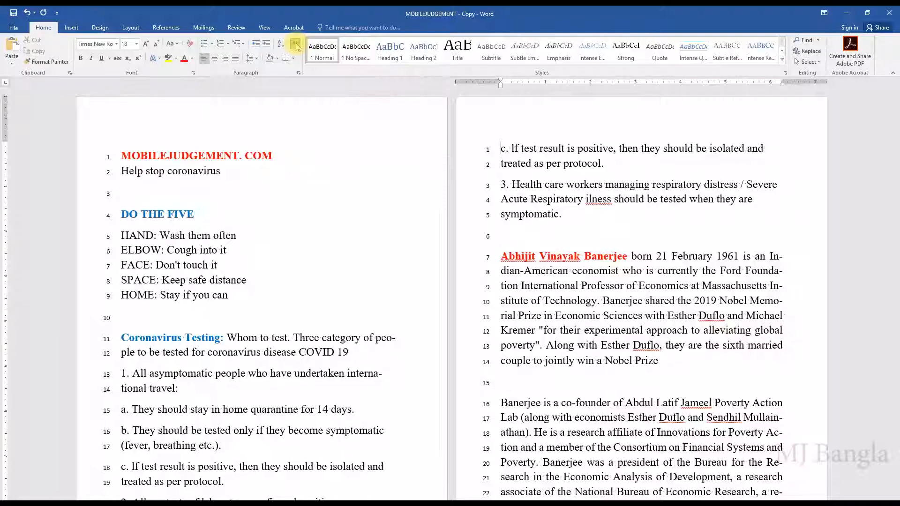
# - Set both the hyphenation and the line numbering to None
pyautogui.click(131, 28)
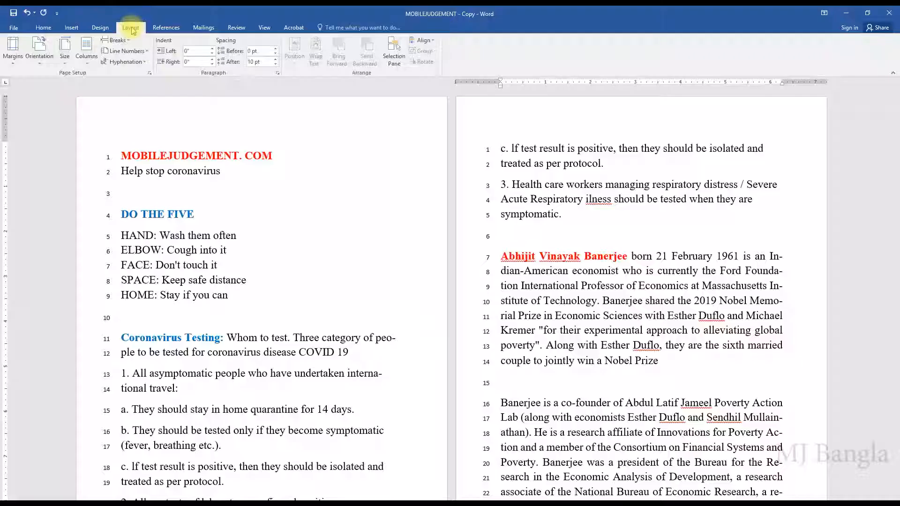
pyautogui.click(148, 63)
pyautogui.click(135, 77)
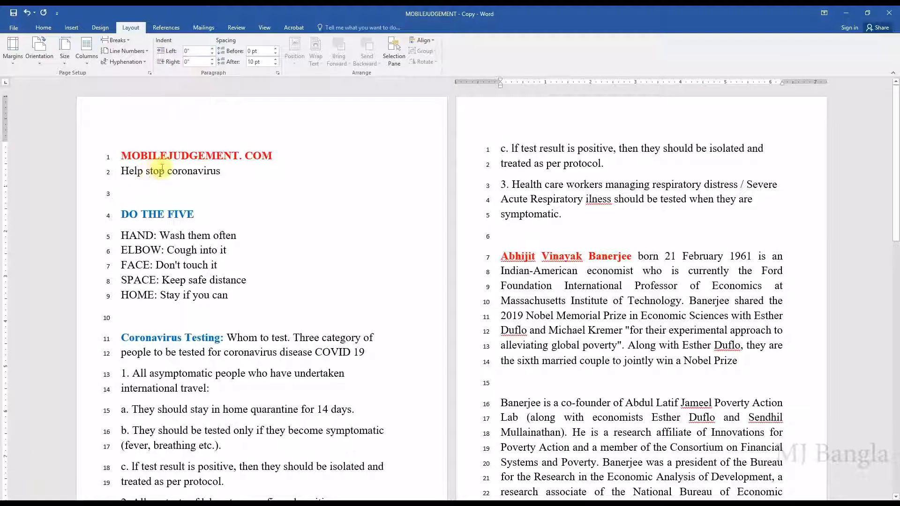
pyautogui.click(124, 50)
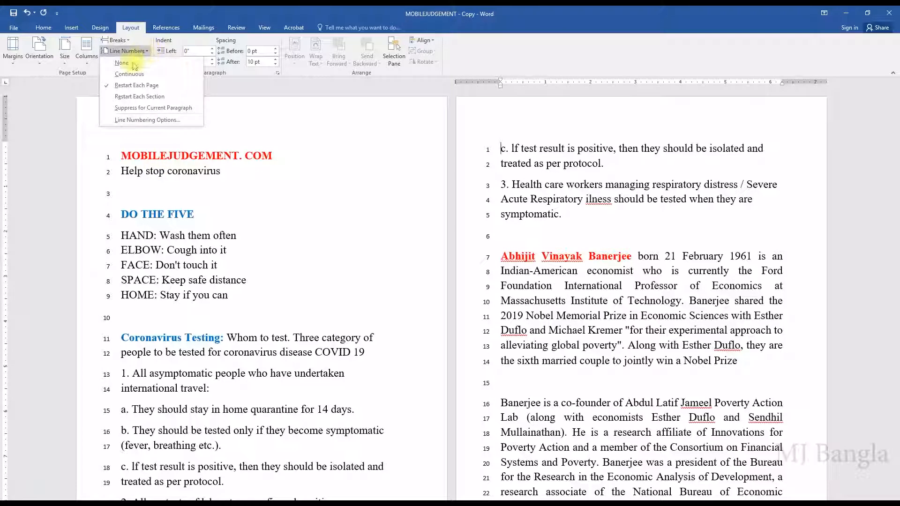
pyautogui.click(132, 65)
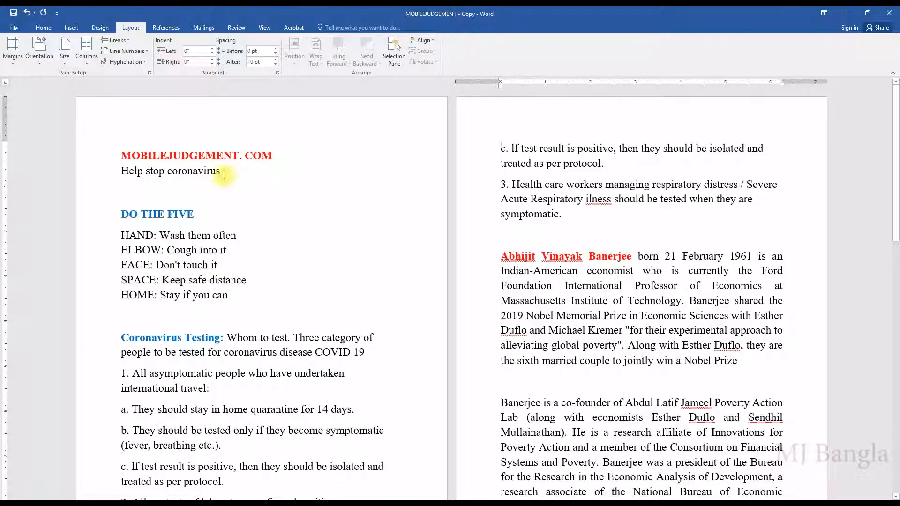
# - Set the left indent of the "MOBILEJUDGEMENT. COM" and "Help stop coronavirus" lines to 0.7"
pyautogui.moveTo(224, 175); pyautogui.dragTo(95, 154)
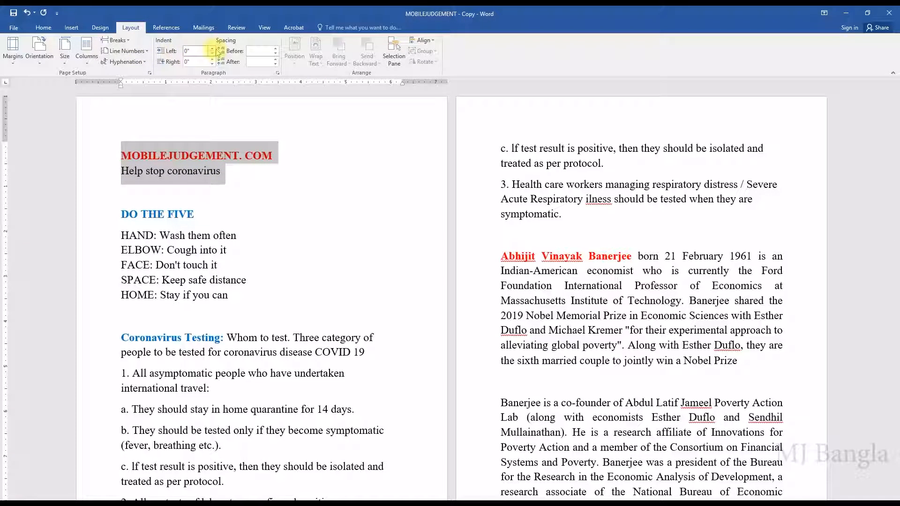
pyautogui.click(212, 48)
pyautogui.click(212, 49)
pyautogui.click(212, 48)
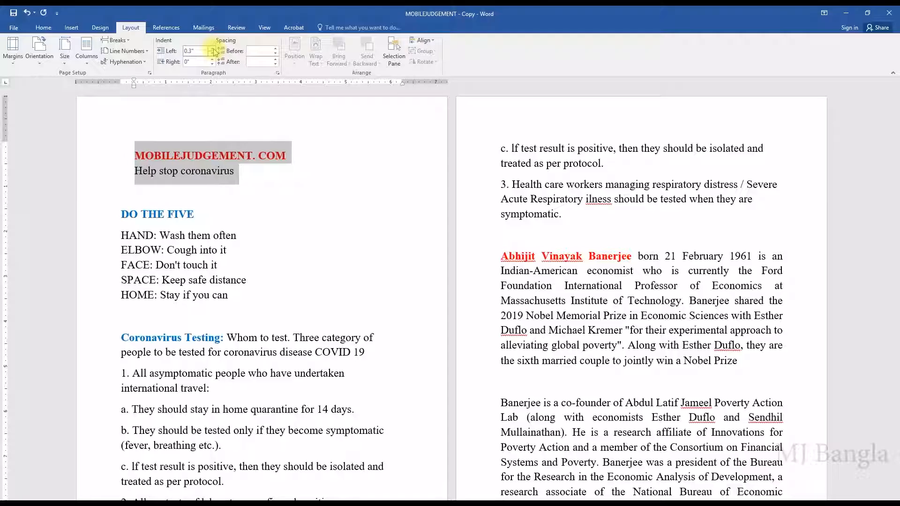
pyautogui.click(211, 49)
pyautogui.click(212, 49)
pyautogui.click(212, 48)
pyautogui.click(212, 48)
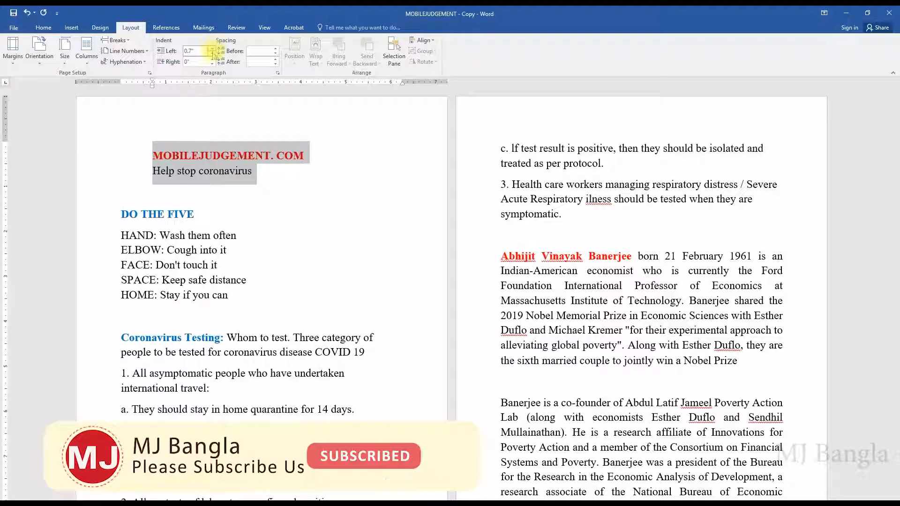
# - Reduce the left indent of the two selected heading lines and bring it up to 0.4"
pyautogui.click(212, 53)
pyautogui.click(212, 53)
pyautogui.click(212, 53)
pyautogui.click(212, 53)
pyautogui.click(212, 54)
pyautogui.click(212, 53)
pyautogui.click(212, 54)
pyautogui.click(212, 53)
pyautogui.click(212, 48)
pyautogui.click(212, 49)
pyautogui.click(212, 49)
pyautogui.click(212, 48)
pyautogui.click(212, 49)
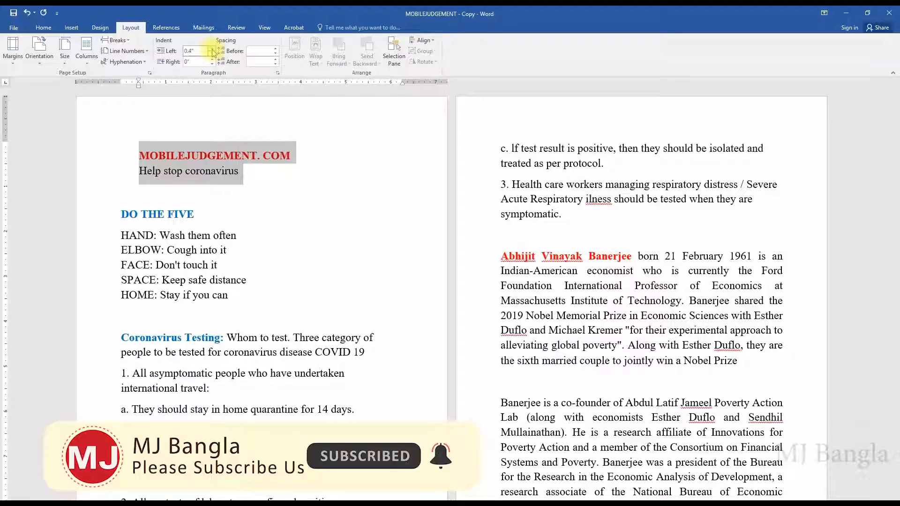
# - Lower the left indent of the two selected heading lines to -0.6", into the page margin
pyautogui.click(213, 54)
pyautogui.click(212, 54)
pyautogui.click(213, 54)
pyautogui.click(213, 54)
pyautogui.click(212, 54)
pyautogui.click(212, 54)
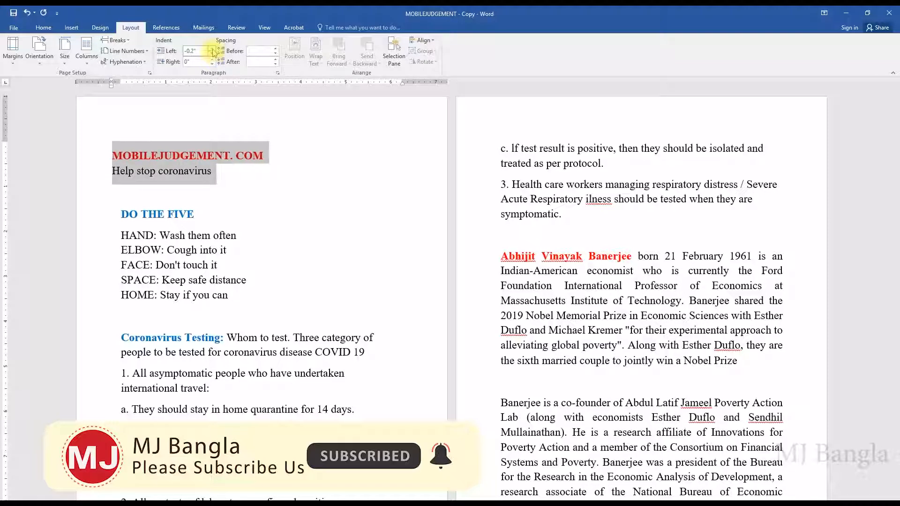
pyautogui.click(213, 54)
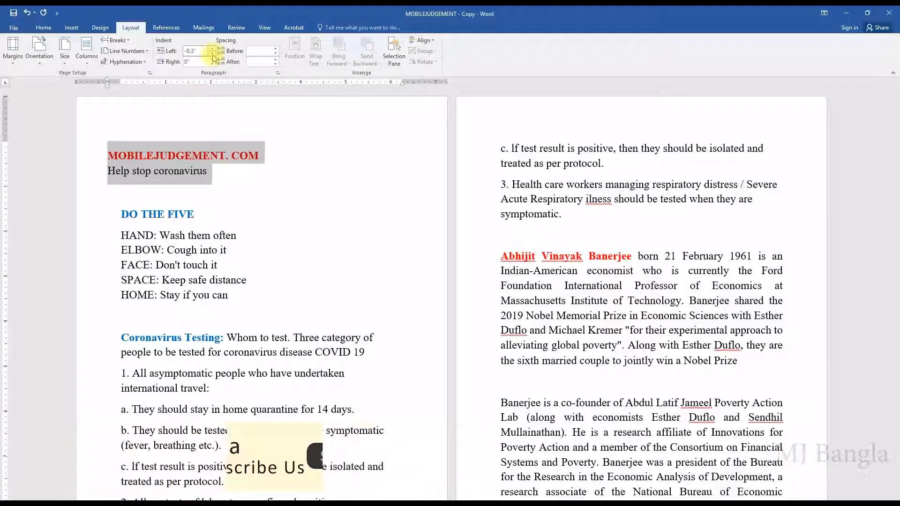
pyautogui.click(213, 55)
pyautogui.click(213, 54)
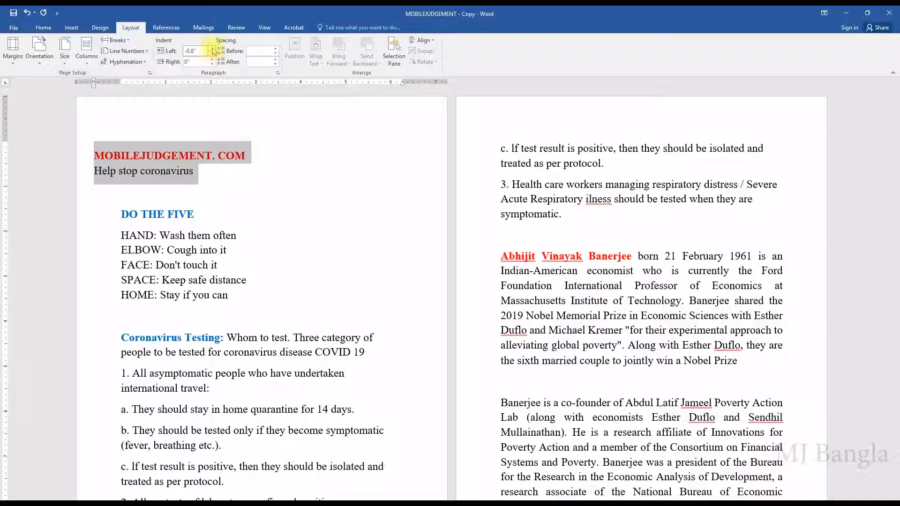
# - Reset the left indent of the two heading lines to 0" and deselect them
pyautogui.click(213, 49)
pyautogui.click(212, 49)
pyautogui.click(213, 49)
pyautogui.click(212, 49)
pyautogui.click(213, 49)
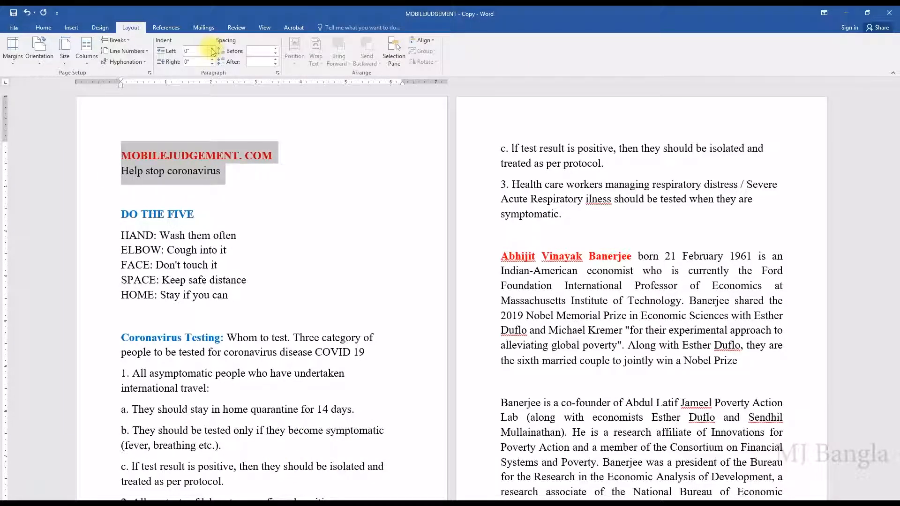
pyautogui.click(271, 191)
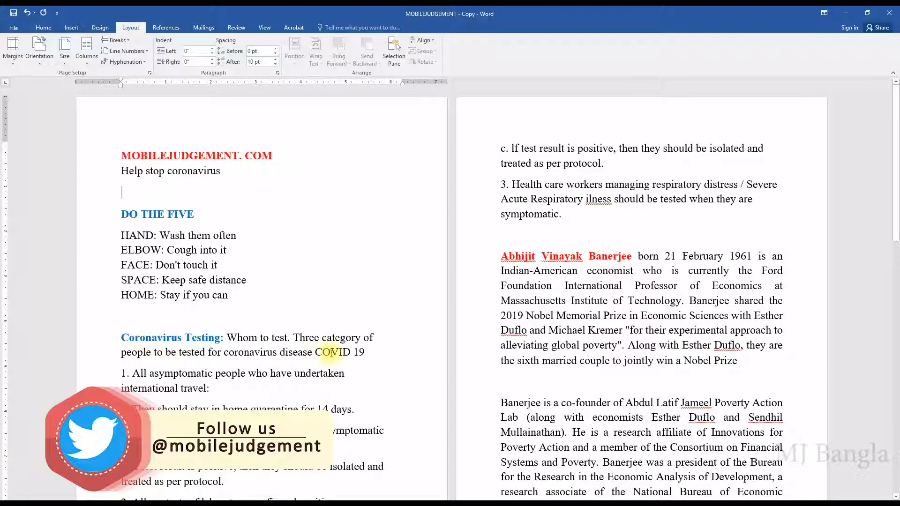
# - Set the spacing before the "Coronavirus Testing:" paragraph to 42 pt
pyautogui.moveTo(369, 349); pyautogui.dragTo(134, 329)
pyautogui.click(227, 296)
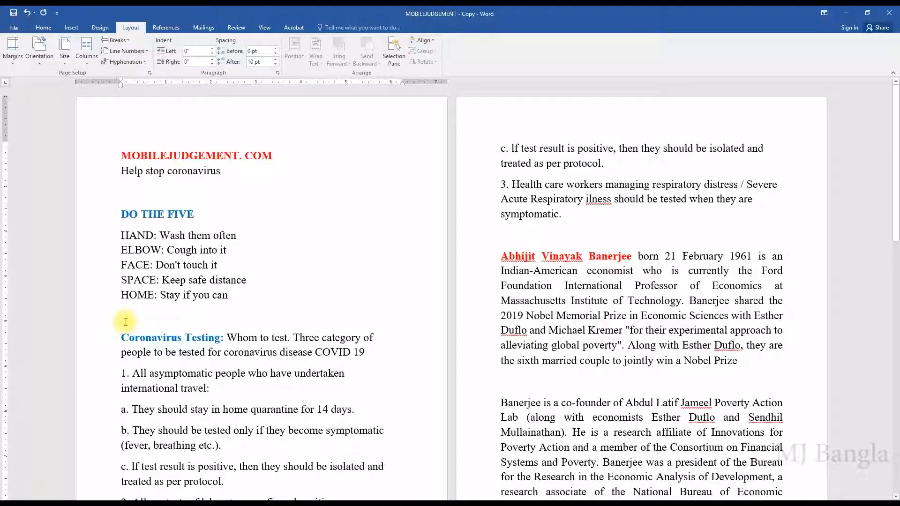
pyautogui.moveTo(365, 353); pyautogui.dragTo(123, 331)
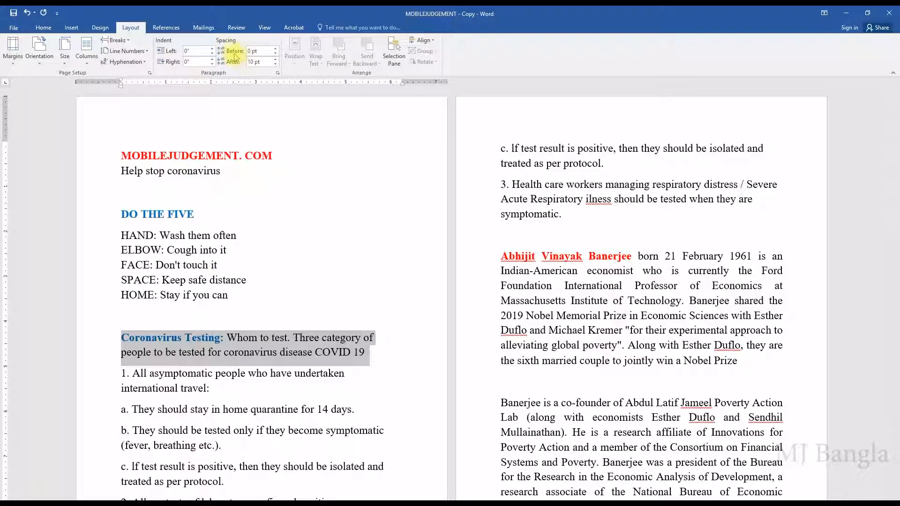
pyautogui.click(276, 49)
pyautogui.click(276, 49)
pyautogui.click(276, 49)
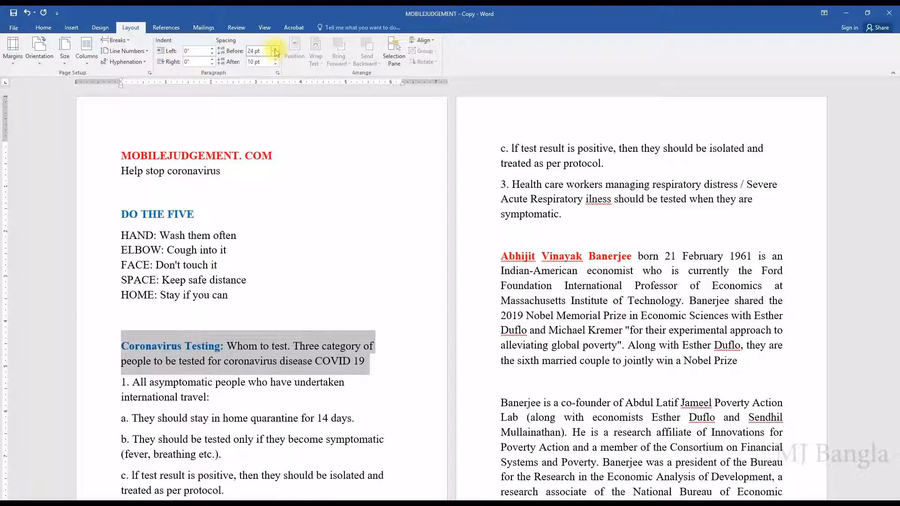
pyautogui.click(276, 48)
pyautogui.click(276, 49)
pyautogui.click(276, 48)
pyautogui.click(276, 49)
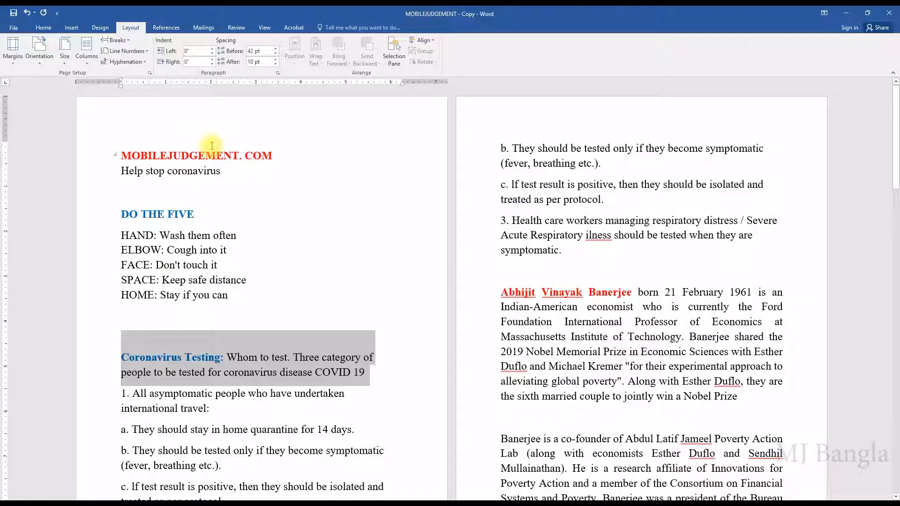
# - Set the spacing after the "Coronavirus Testing:" paragraph to 42 pt
pyautogui.click(276, 60)
pyautogui.click(275, 60)
pyautogui.click(276, 60)
pyautogui.click(275, 60)
pyautogui.click(276, 60)
pyautogui.click(275, 60)
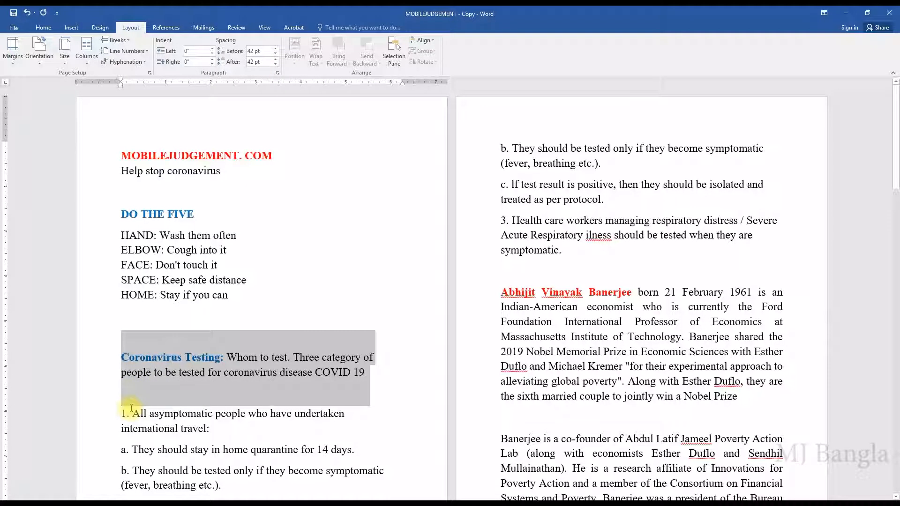
# - Raise the spacing before the "Coronavirus Testing:" paragraph to 60 pt and bring it back down to Auto
pyautogui.click(276, 50)
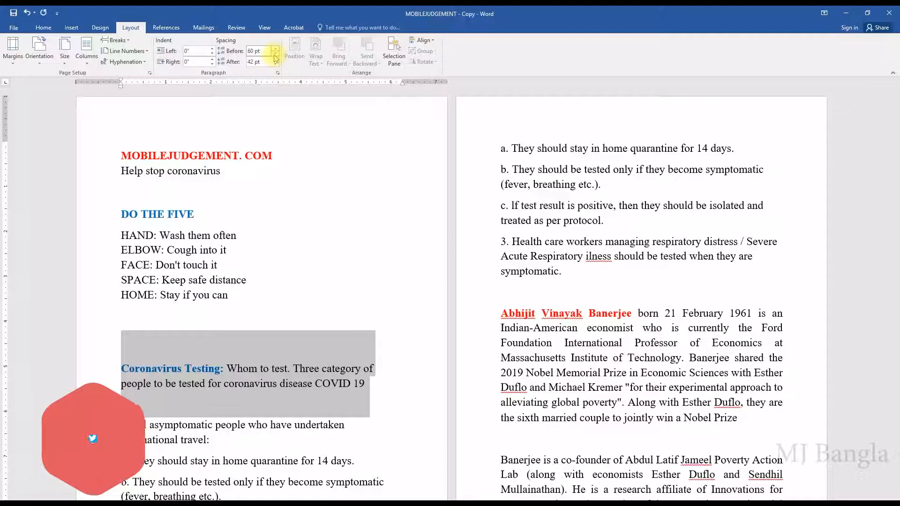
pyautogui.click(276, 56)
pyautogui.click(276, 55)
pyautogui.click(276, 55)
pyautogui.click(276, 56)
pyautogui.click(276, 56)
pyautogui.click(276, 55)
pyautogui.click(275, 55)
pyautogui.click(276, 55)
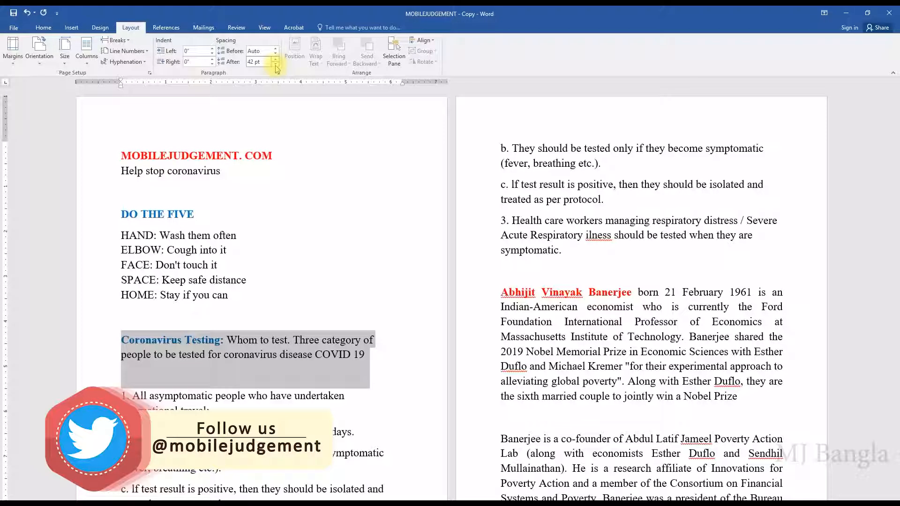
# - Lower the spacing after the "Coronavirus Testing:" paragraph to Auto, leaving the spacing before it on Auto as well
pyautogui.click(276, 66)
pyautogui.click(276, 66)
pyautogui.click(276, 66)
pyautogui.click(276, 66)
pyautogui.click(275, 67)
pyautogui.click(276, 66)
pyautogui.click(275, 66)
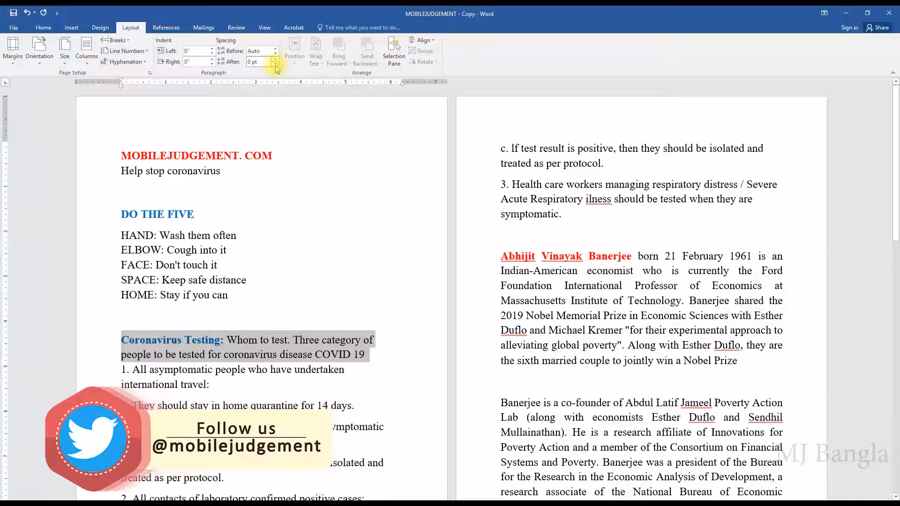
pyautogui.click(276, 66)
pyautogui.click(276, 55)
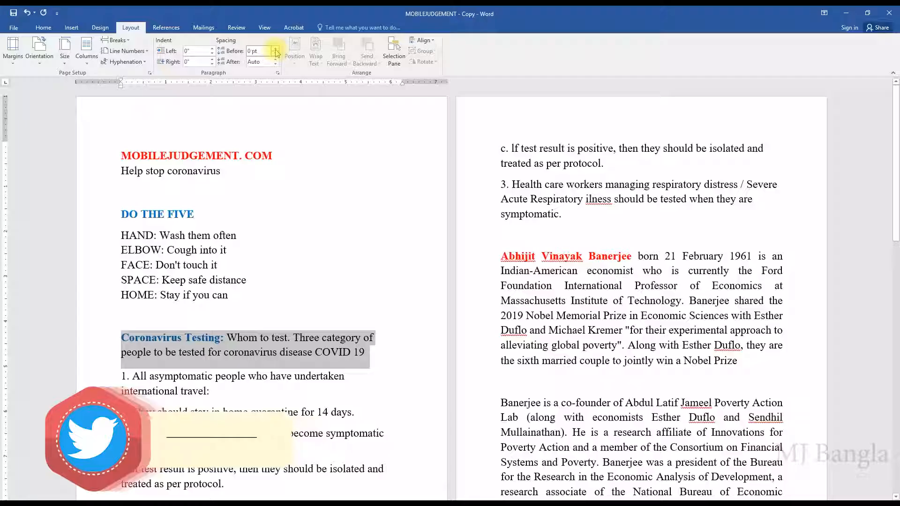
pyautogui.click(276, 54)
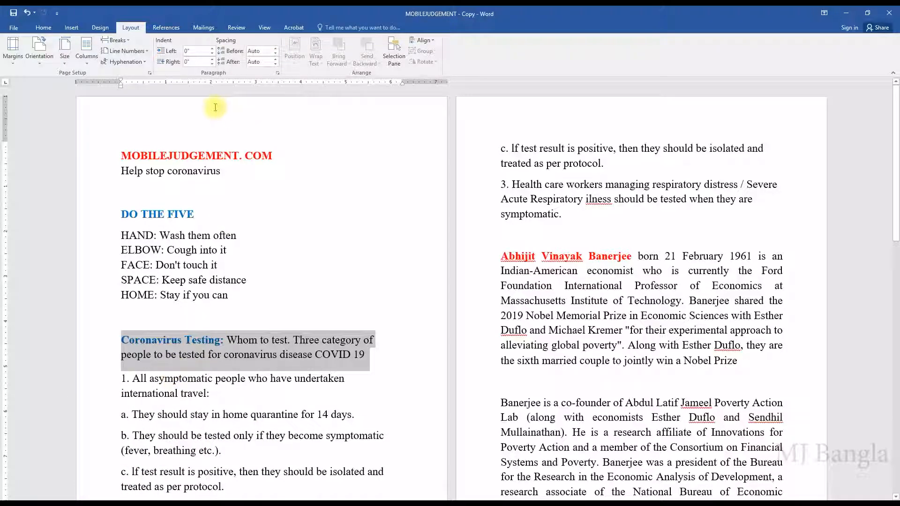
# - Review the indent, spacing, line break and page break settings of the selected paragraph and close them without changes
pyautogui.click(279, 75)
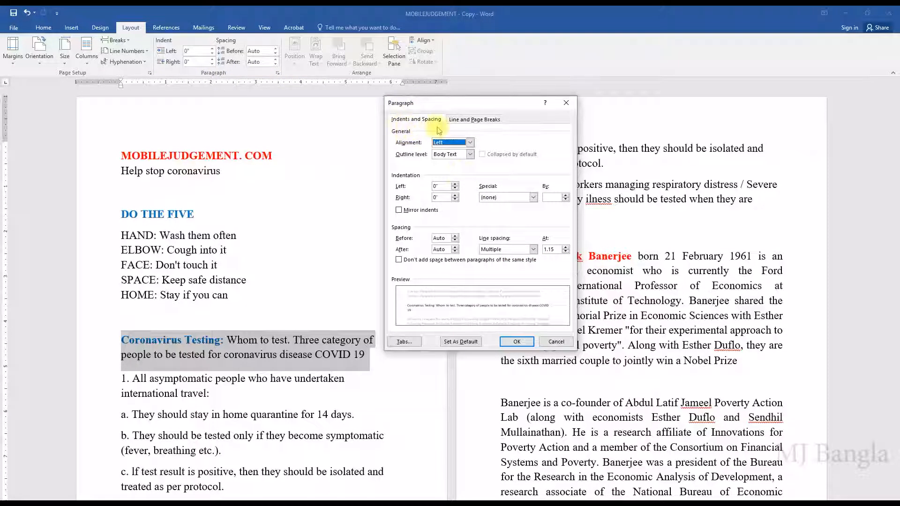
pyautogui.click(470, 121)
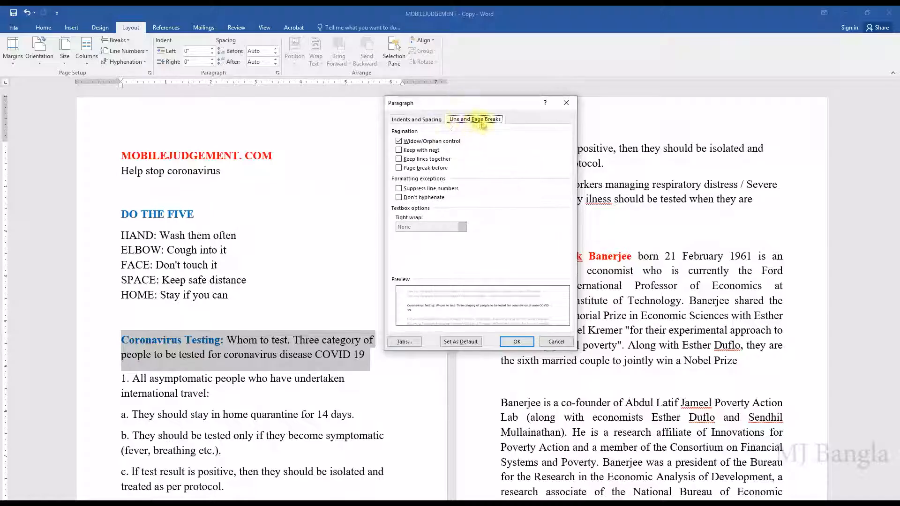
pyautogui.click(424, 120)
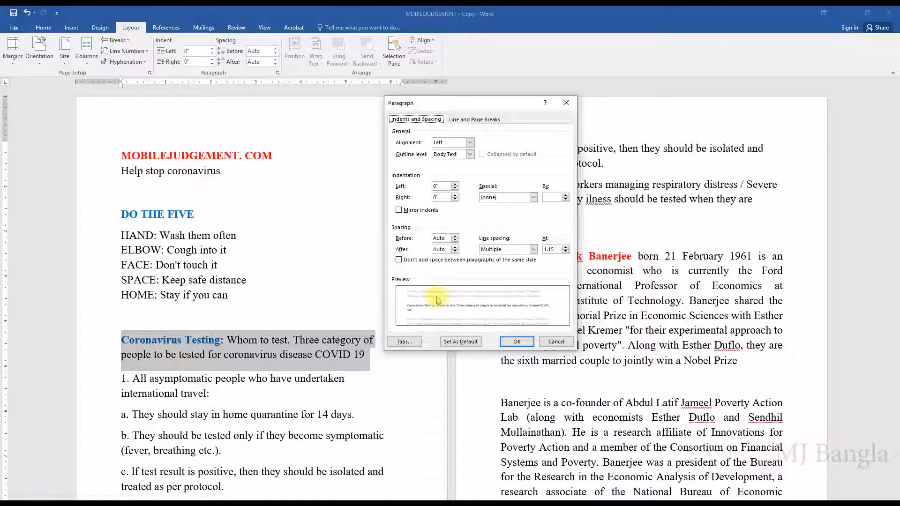
pyautogui.click(561, 342)
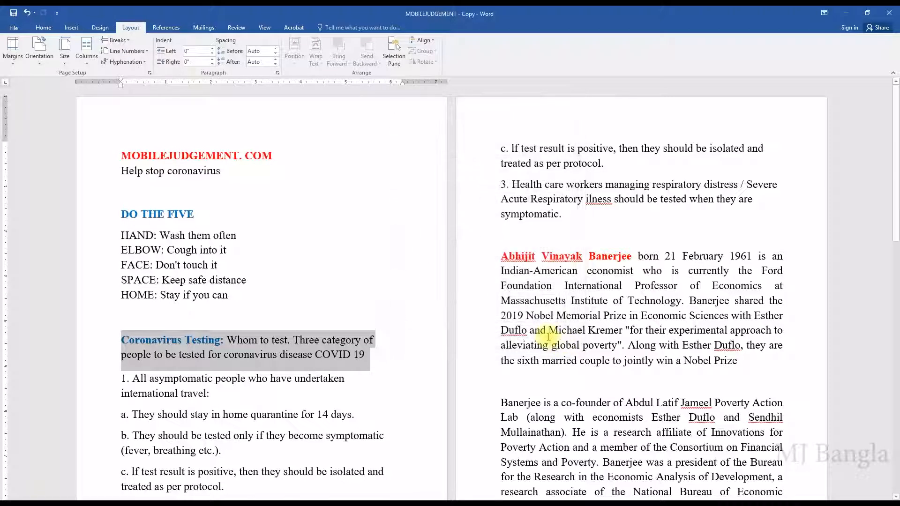
# - Select the portrait picture near the end of the document and review its text wrapping options
pyautogui.click(280, 309)
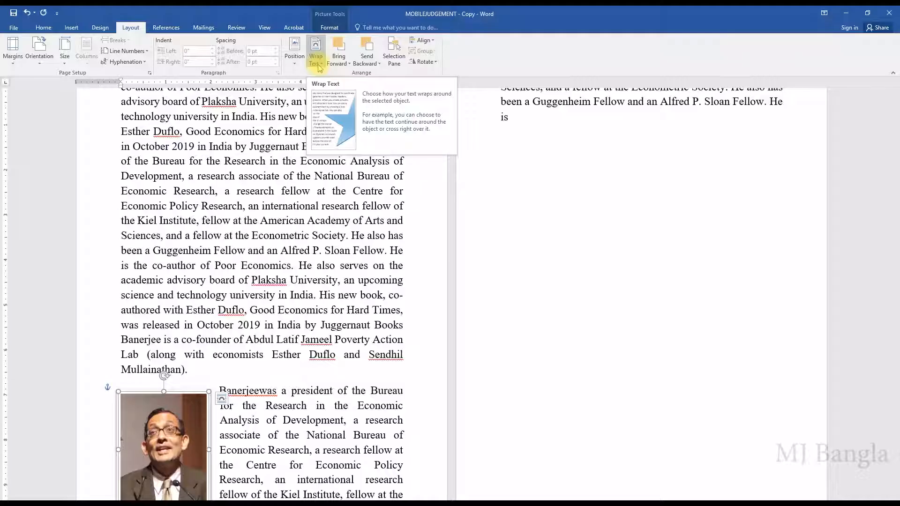
pyautogui.click(316, 59)
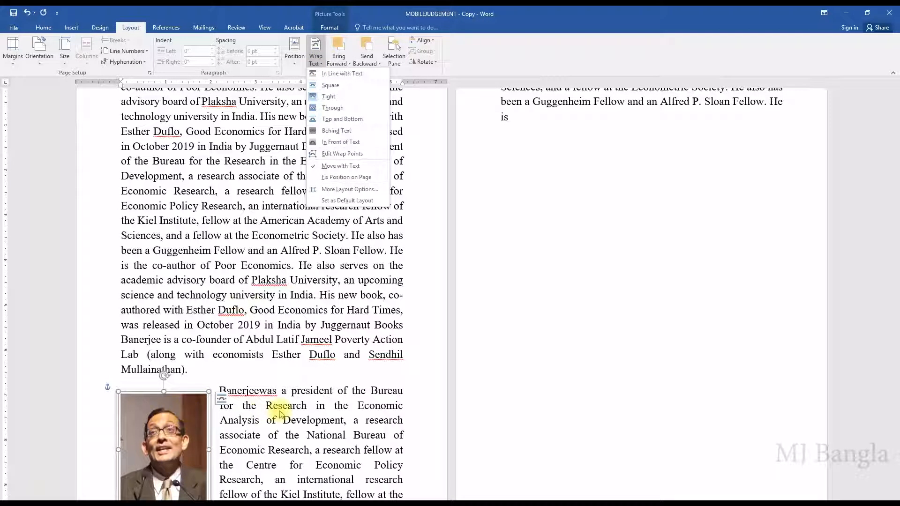
pyautogui.scroll(-1, 256, 418)
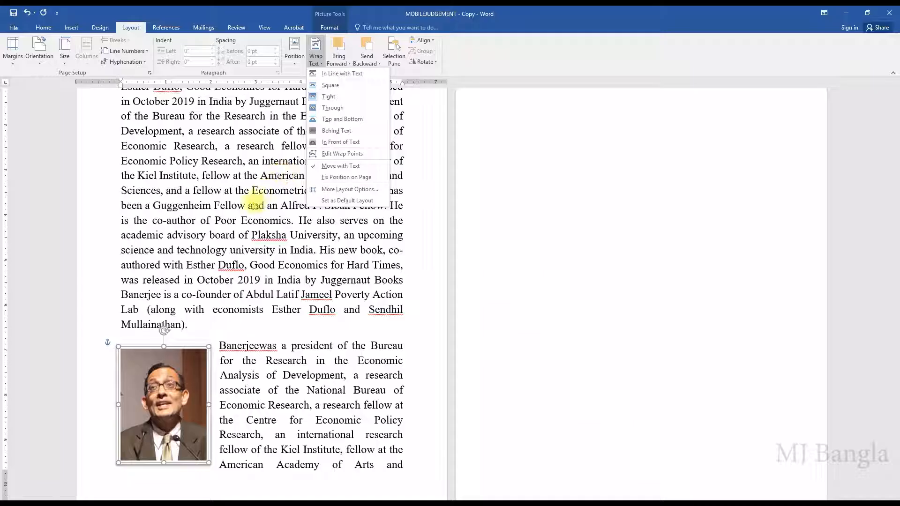
pyautogui.click(198, 192)
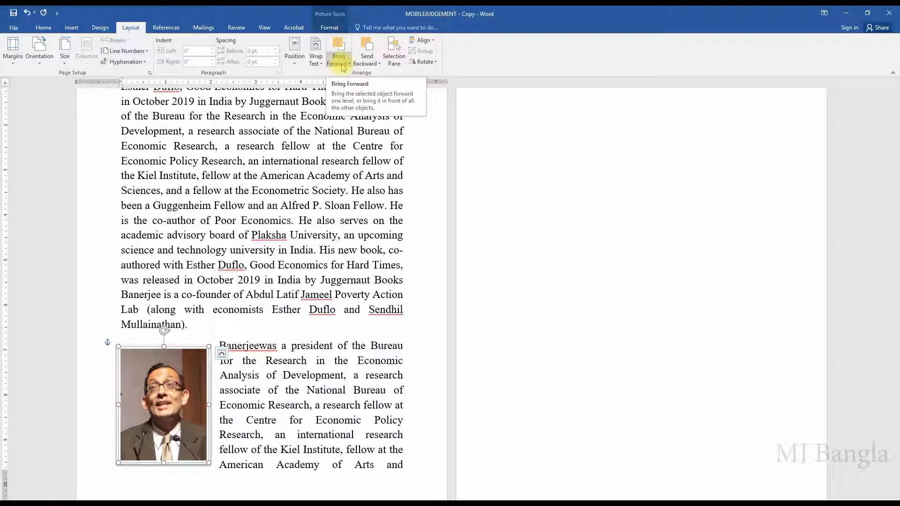
# - Check the picture's Send Backward and Bring Forward ordering options and the Selection Pane
pyautogui.click(378, 64)
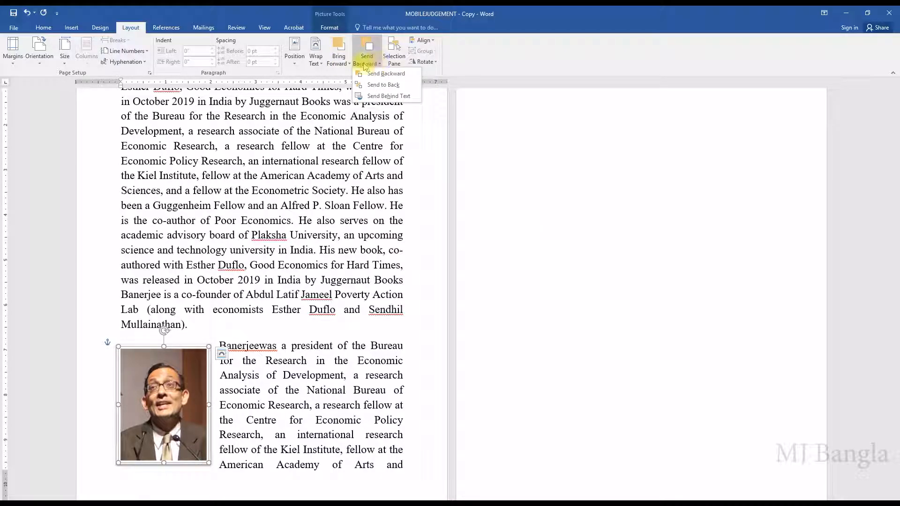
pyautogui.click(342, 65)
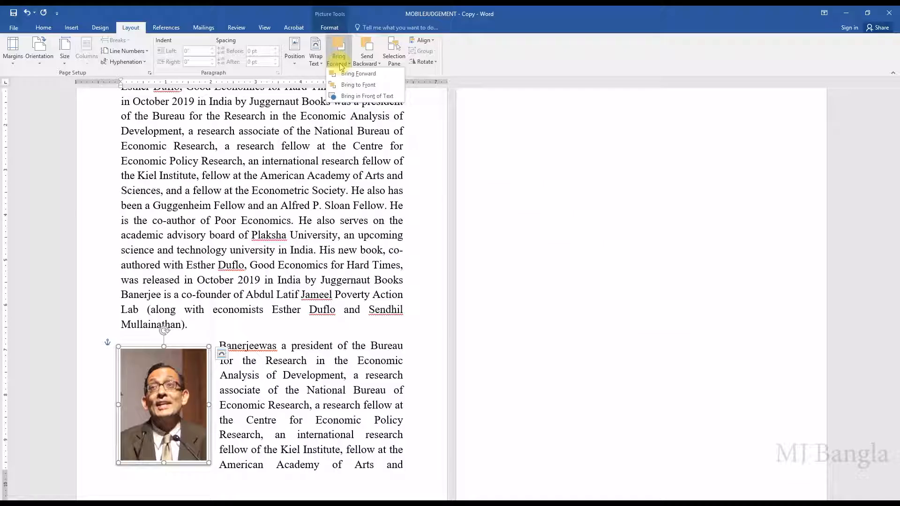
pyautogui.click(393, 62)
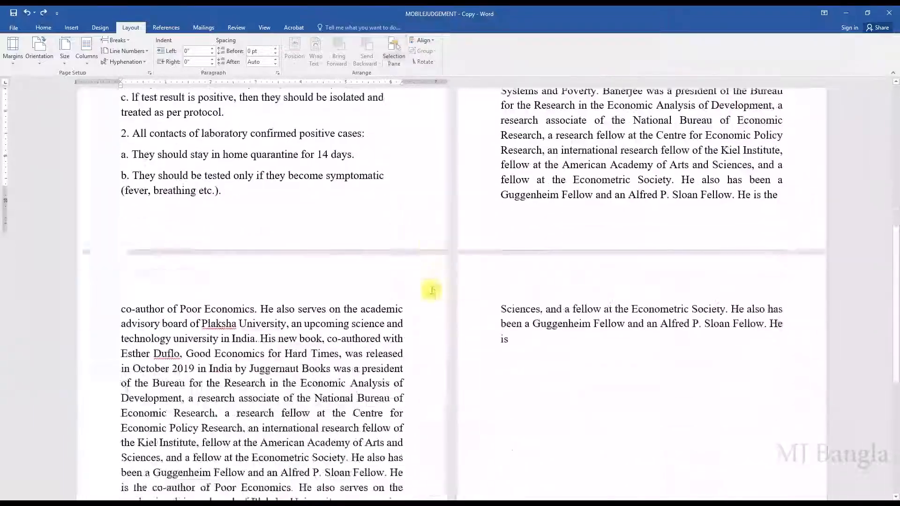
# - Select the portrait picture beside the last paragraph and align it to the middle of the page margins
pyautogui.scroll(-4, 428, 288)
pyautogui.scroll(-3, 428, 288)
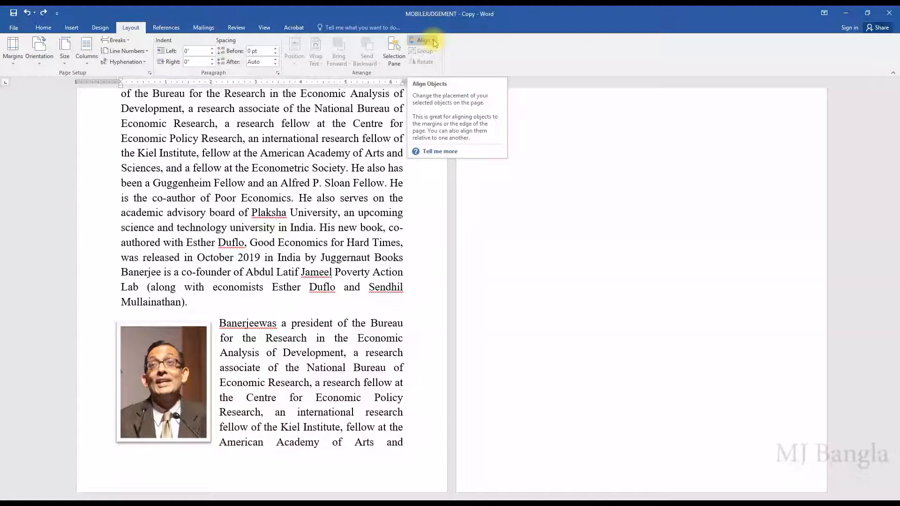
pyautogui.click(170, 367)
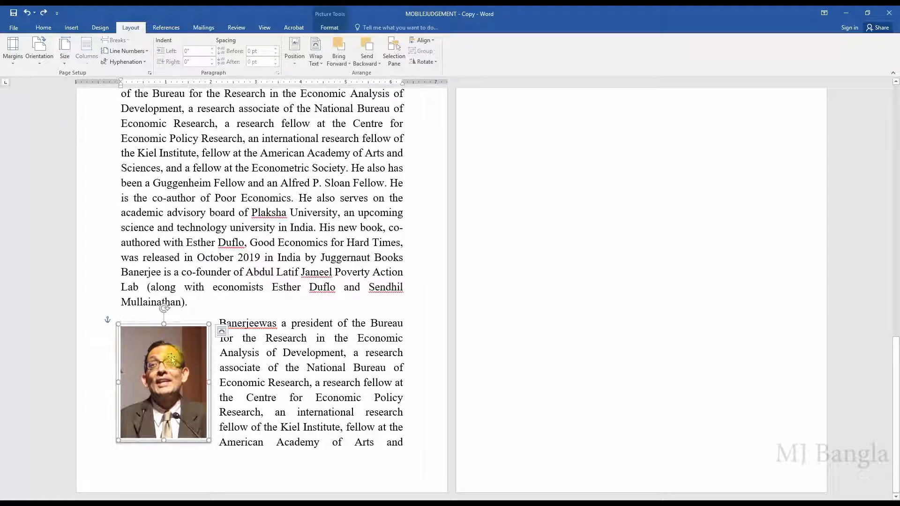
pyautogui.click(434, 41)
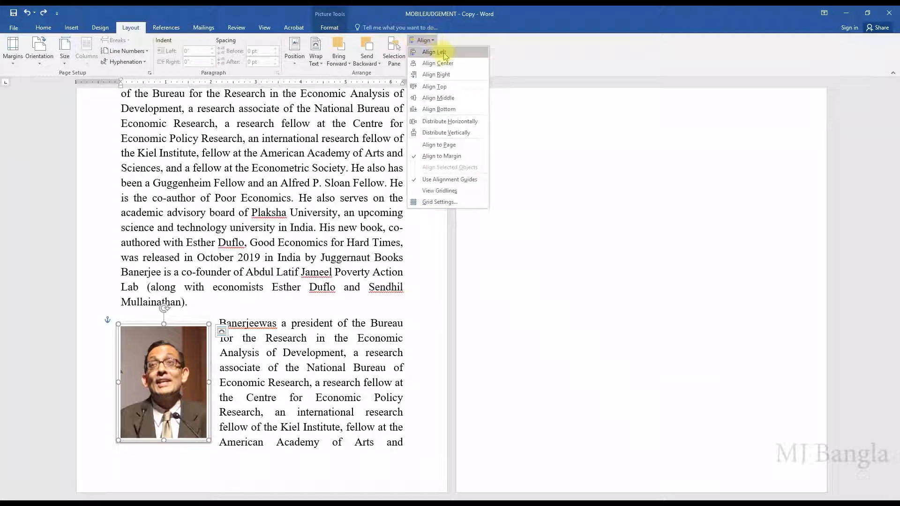
pyautogui.click(449, 99)
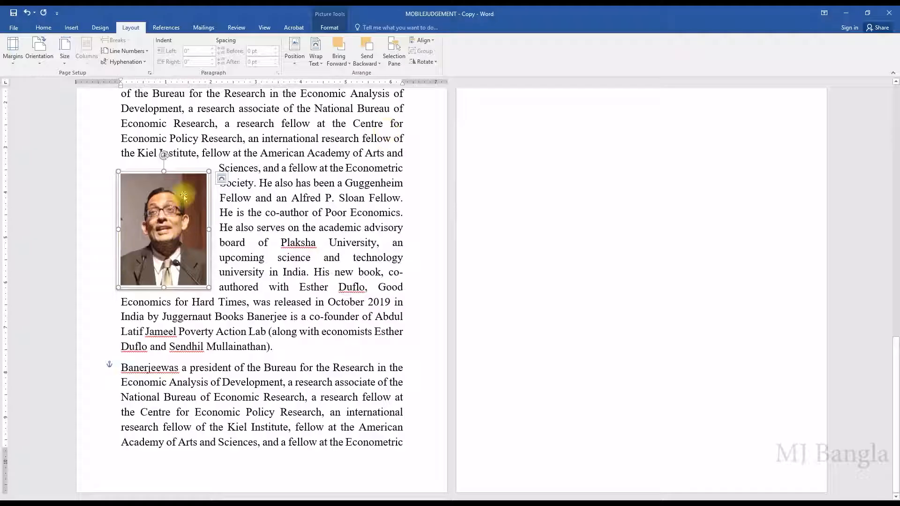
# - Align the portrait picture to the top margin, move it back to the bottom margin, and review the remaining alignment options
pyautogui.click(422, 40)
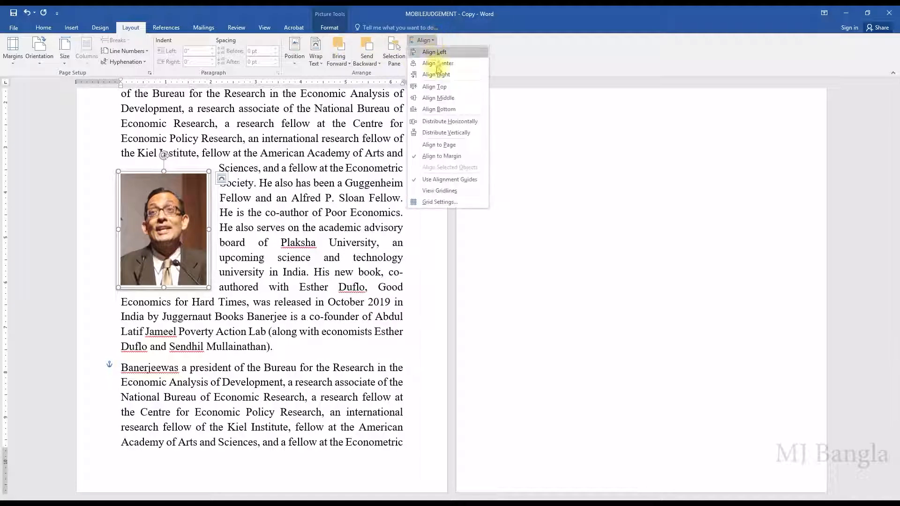
pyautogui.click(440, 88)
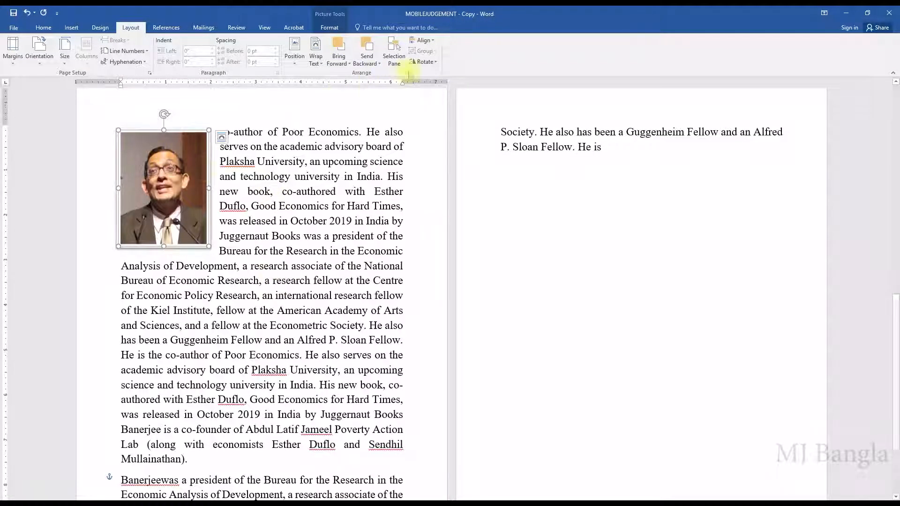
pyautogui.click(423, 40)
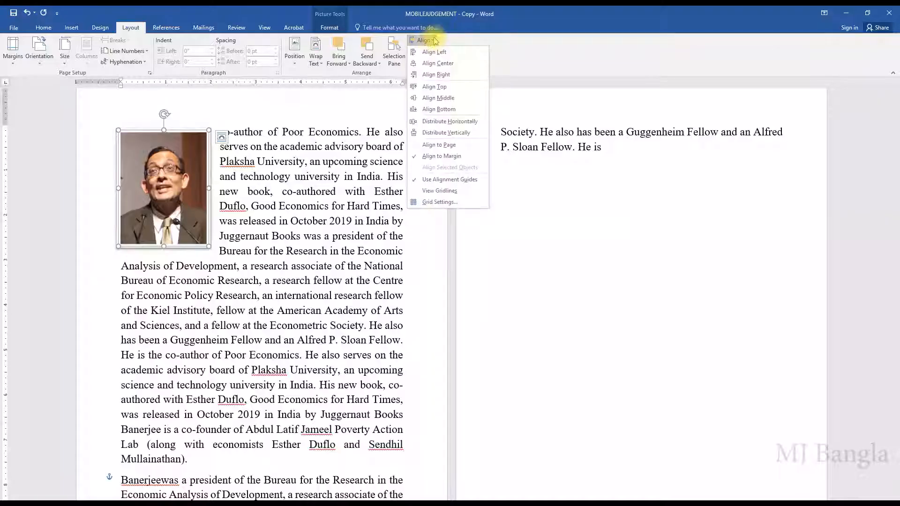
pyautogui.click(435, 111)
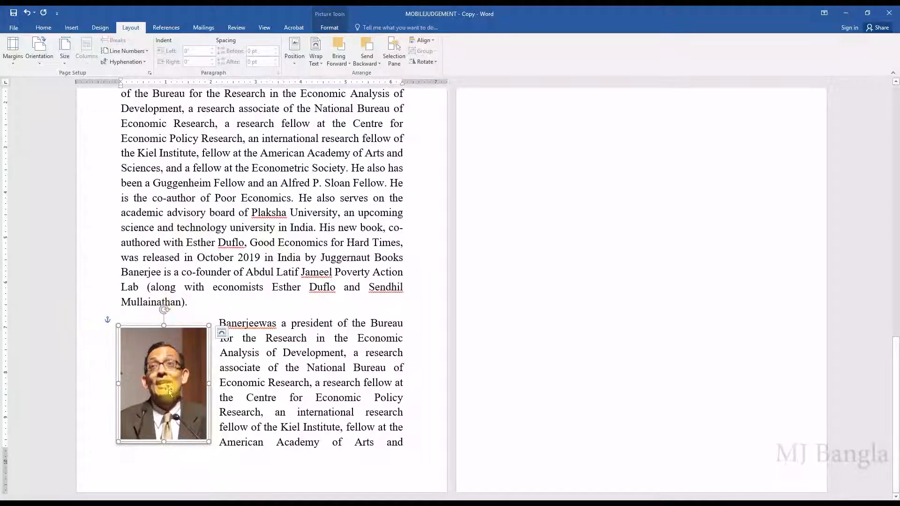
pyautogui.click(423, 40)
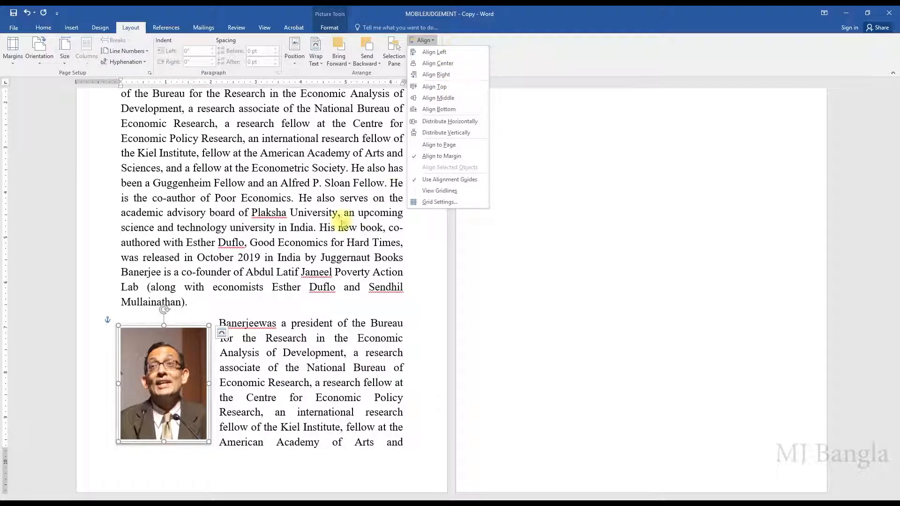
pyautogui.click(346, 170)
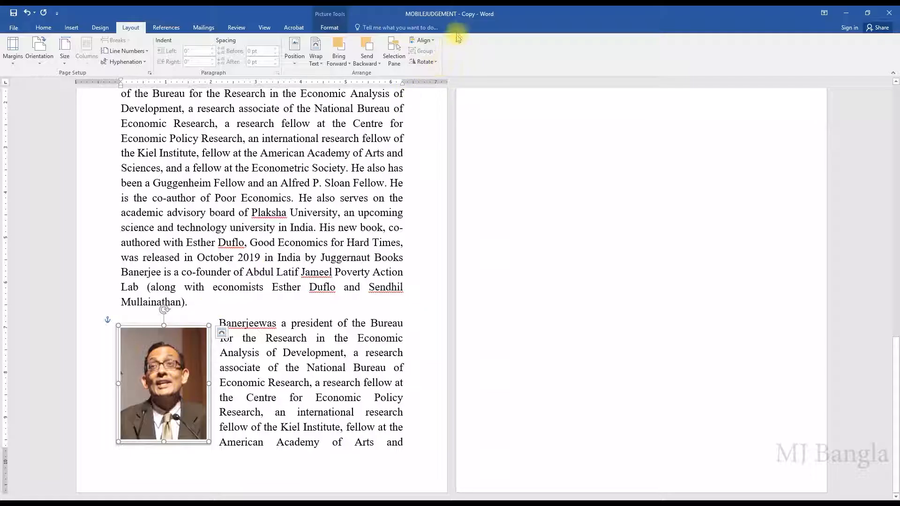
# - Preview the picture's rotate and flip options, examine its size and rotation settings, and cancel without changes
pyautogui.click(439, 64)
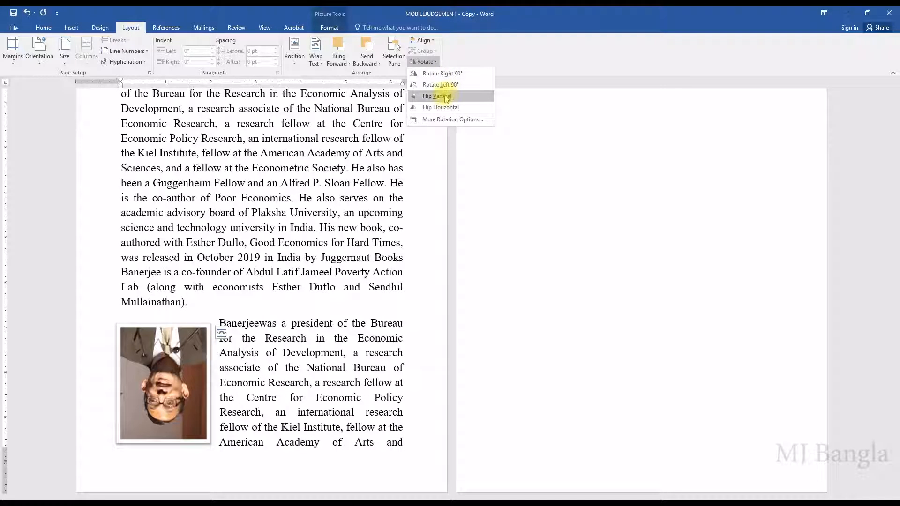
pyautogui.click(445, 119)
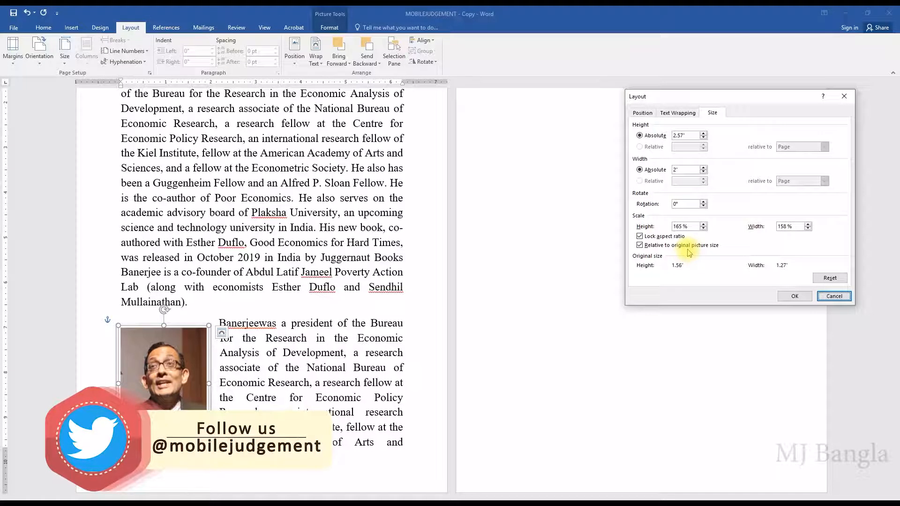
pyautogui.click(835, 297)
# - Place the cursor before the "MOBILEJUDGEMENT. COM" title and review the available page and section breaks
pyautogui.scroll(7, 312, 290)
pyautogui.scroll(8, 313, 291)
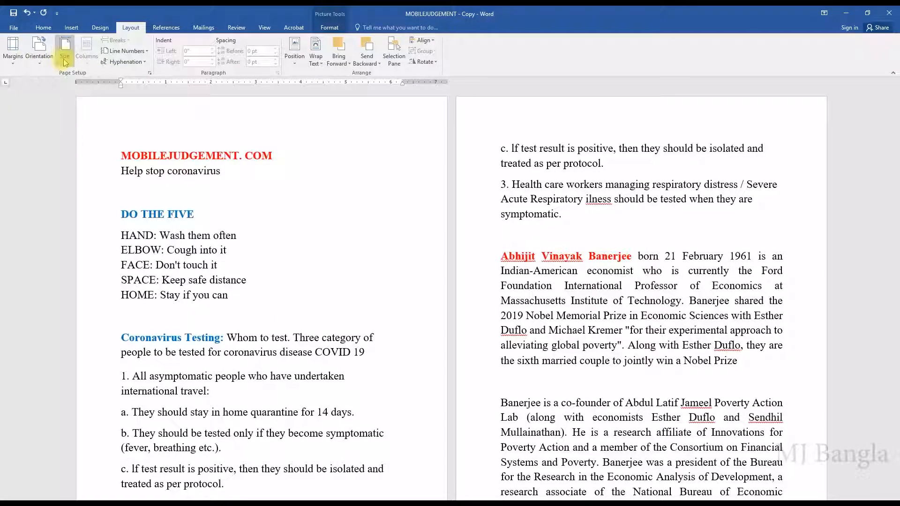
pyautogui.click(122, 152)
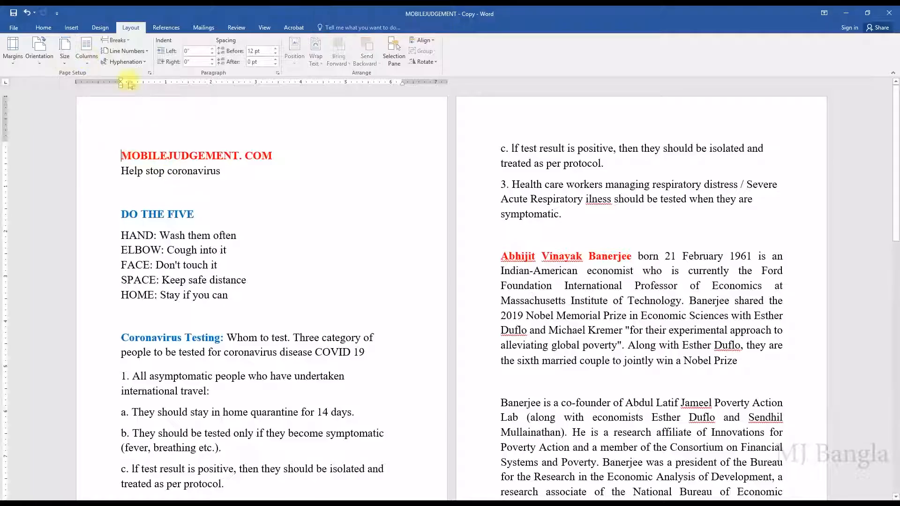
pyautogui.click(116, 40)
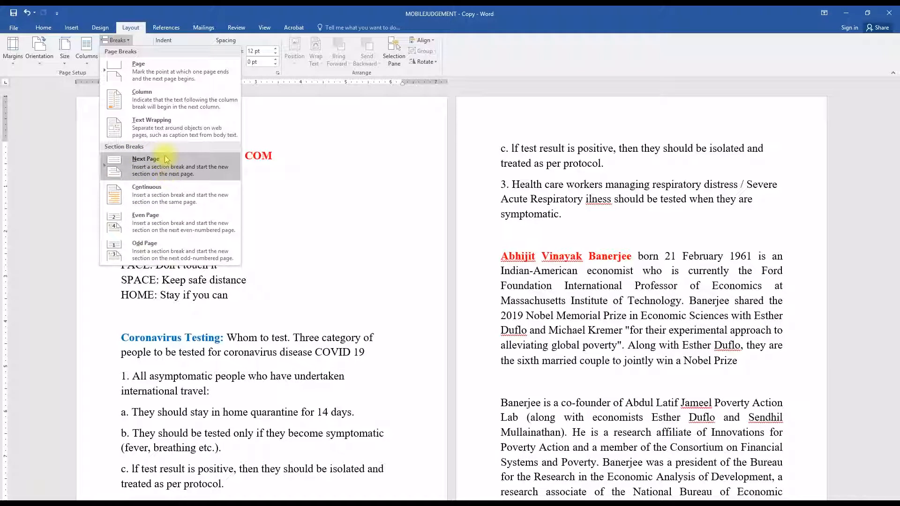
pyautogui.click(286, 95)
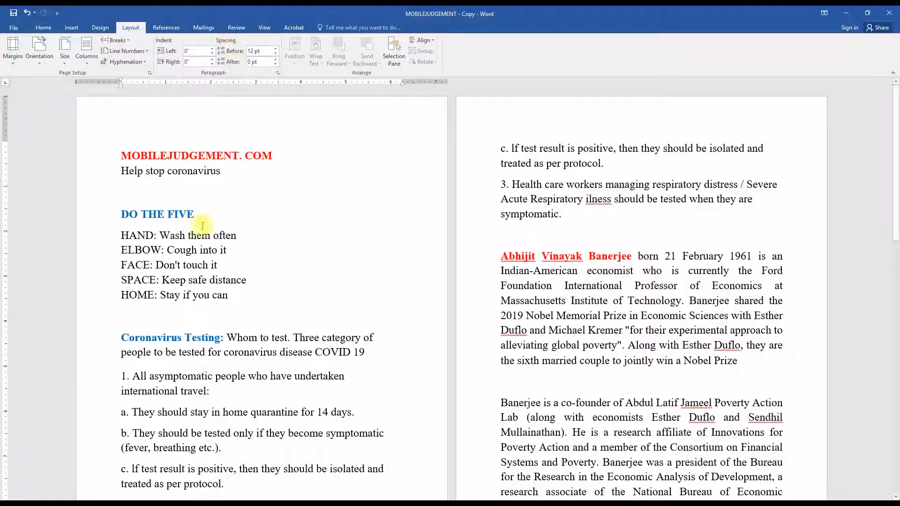
# - Check the "Coronavirus Testing:" paragraph's spacing, and select the portrait picture to revisit its wrapping and ordering options
pyautogui.click(121, 337)
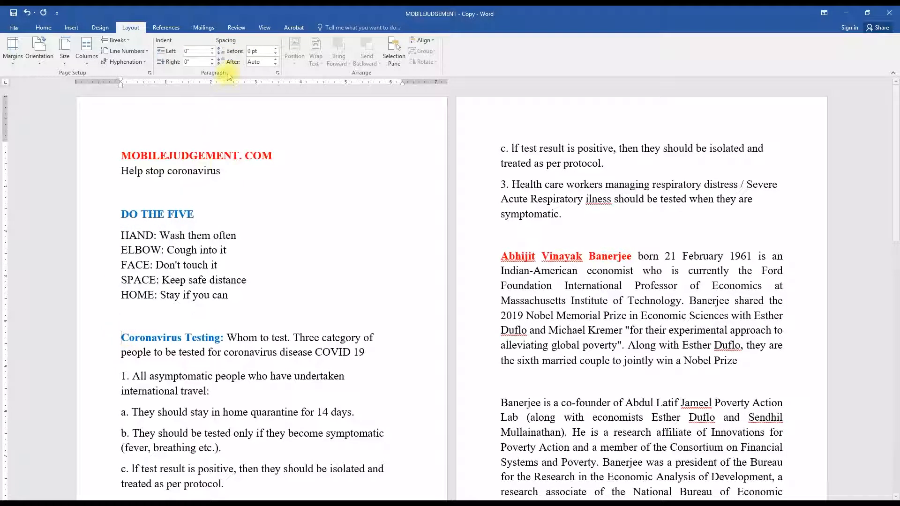
pyautogui.scroll(-15, 251, 298)
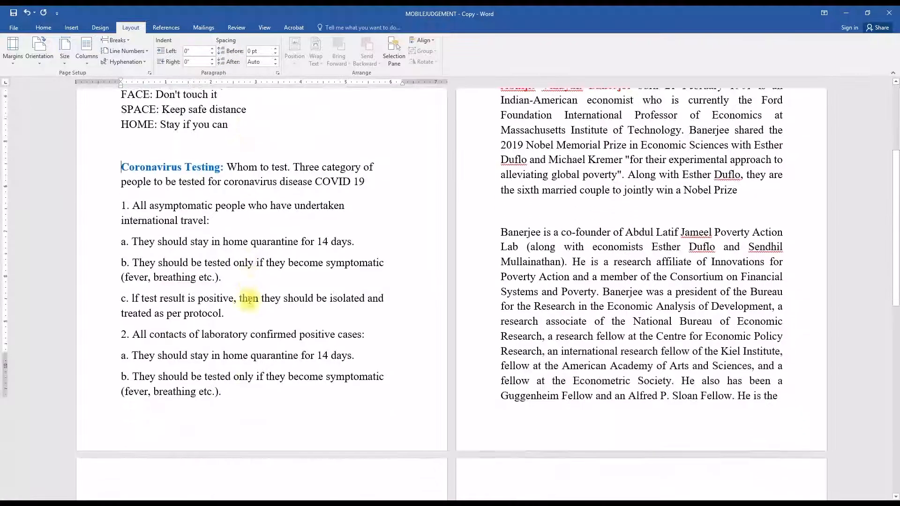
pyautogui.click(164, 389)
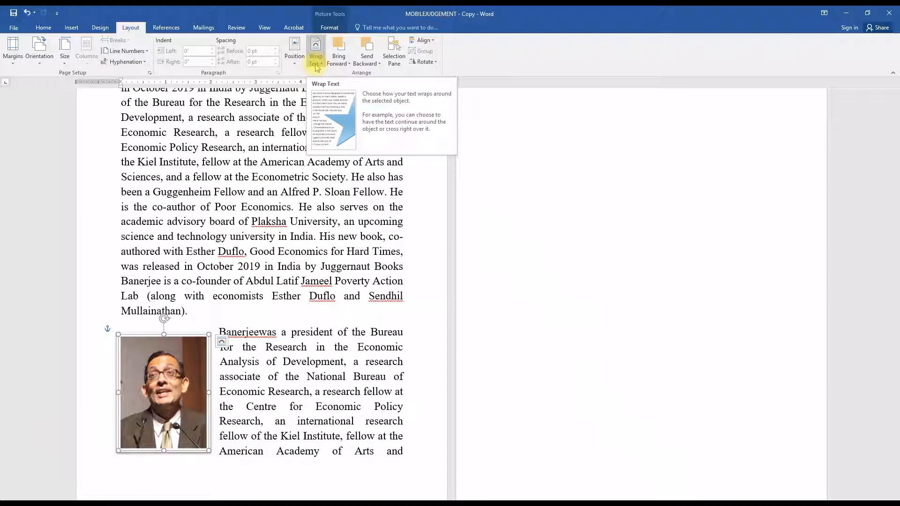
pyautogui.click(340, 64)
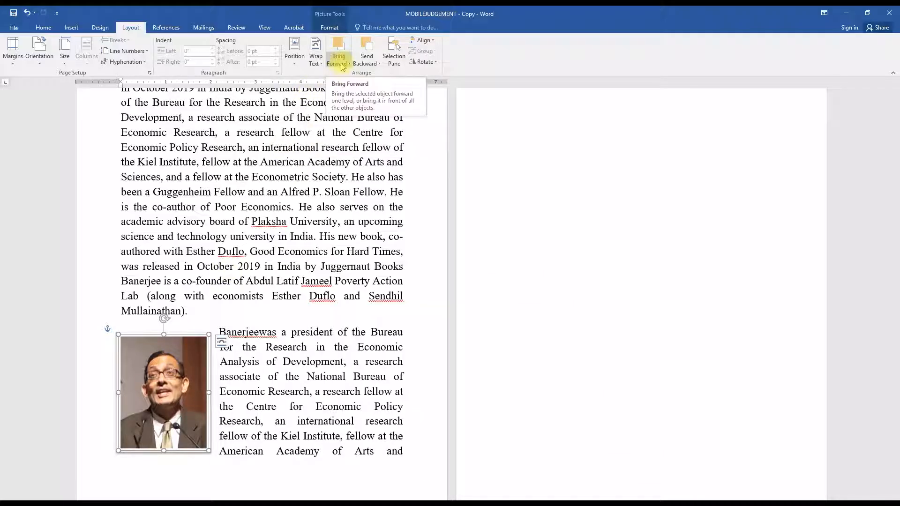